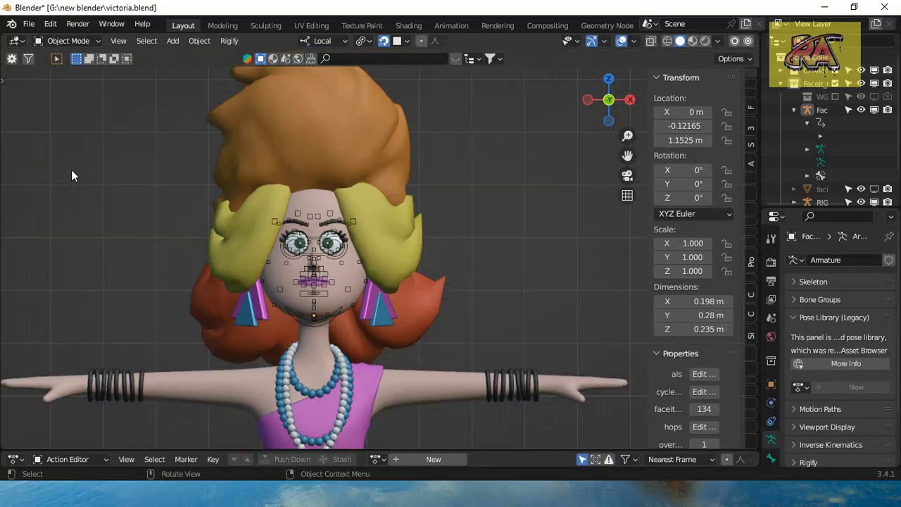
# Step: Browse the File menu, then bring up the Add > Image choices such as Reference
pyautogui.click(29, 25)
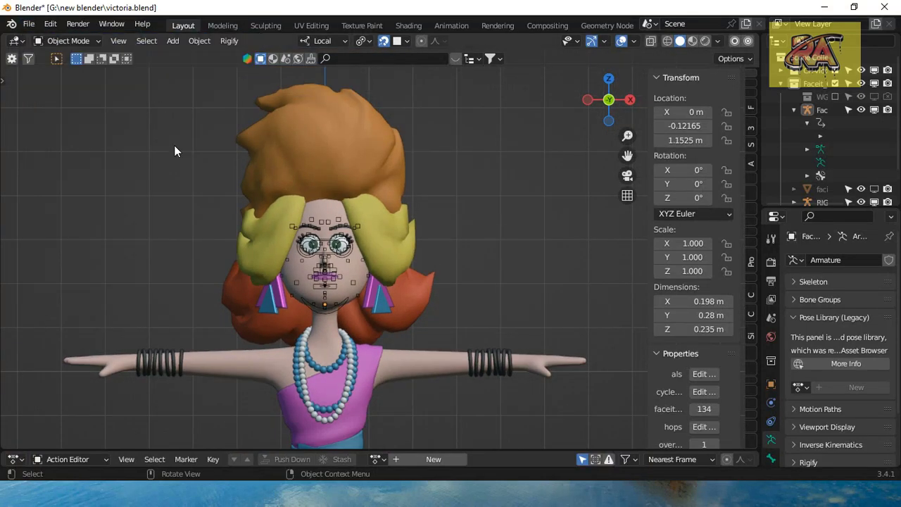
pyautogui.click(169, 42)
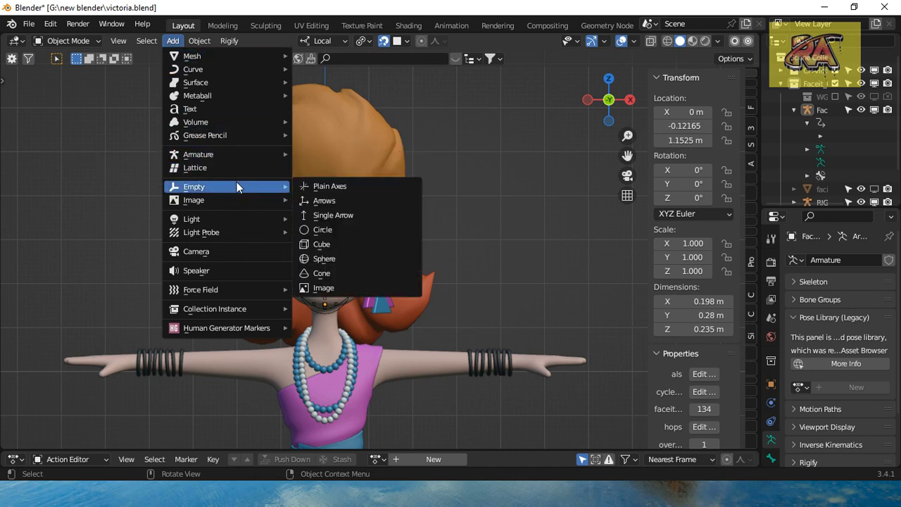
pyautogui.moveTo(194, 200)
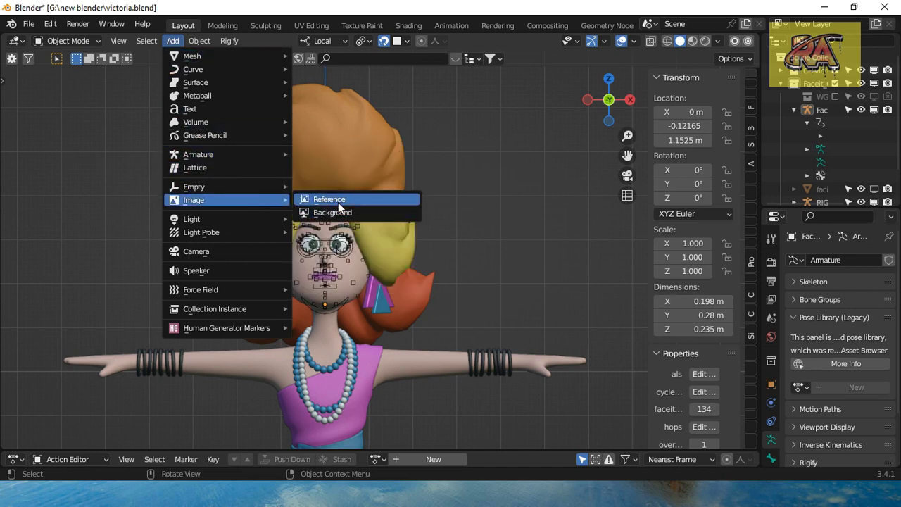
# Step: Load Preston_Blair_Phonemes.jpg from Downloads as a reference image
pyautogui.click(338, 199)
pyautogui.click(170, 244)
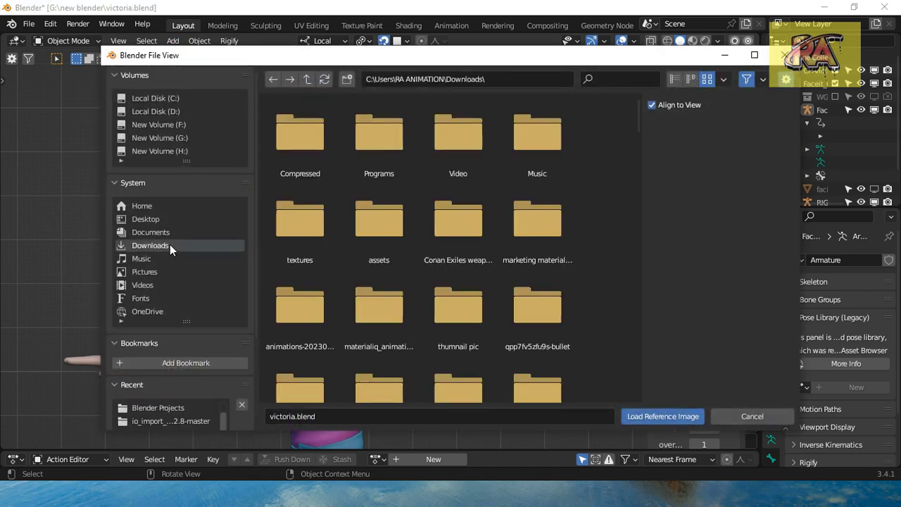
pyautogui.scroll(-3, 429, 268)
pyautogui.scroll(-3, 429, 269)
pyautogui.scroll(-3, 429, 268)
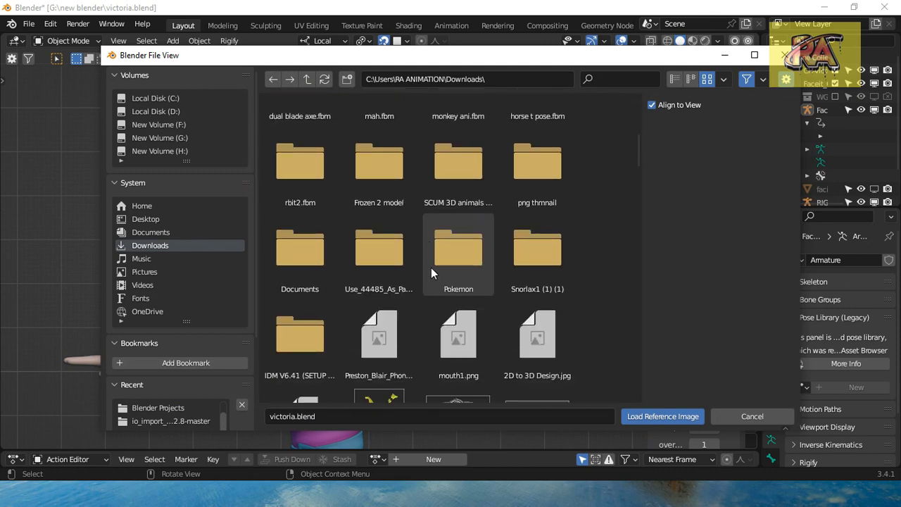
pyautogui.click(390, 353)
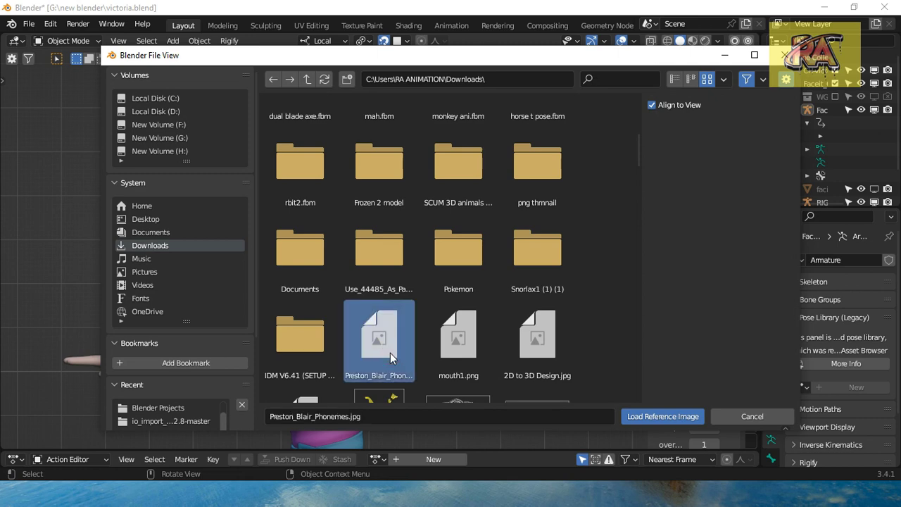
pyautogui.click(642, 416)
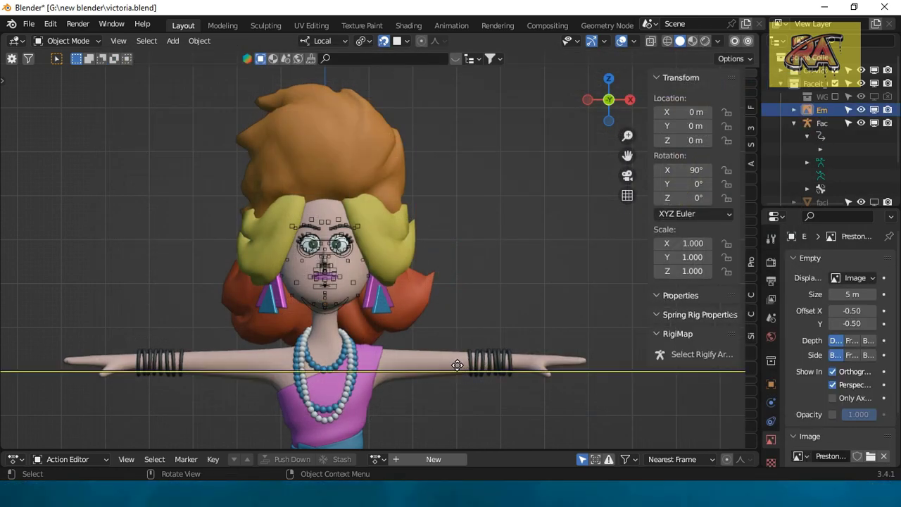
# Step: Switch to front view, move the chart up-left and scale it to 0.365
pyautogui.moveTo(458, 365); pyautogui.dragTo(439, 363, button='middle')
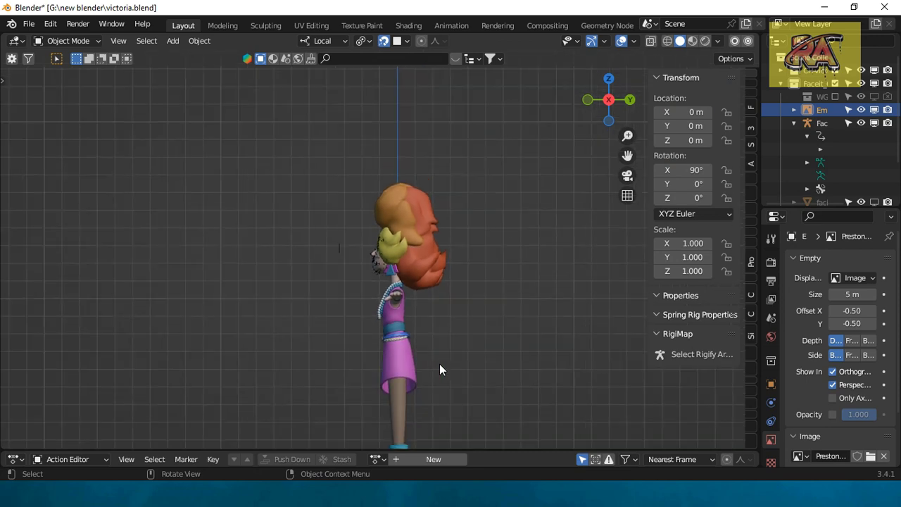
pyautogui.click(639, 40)
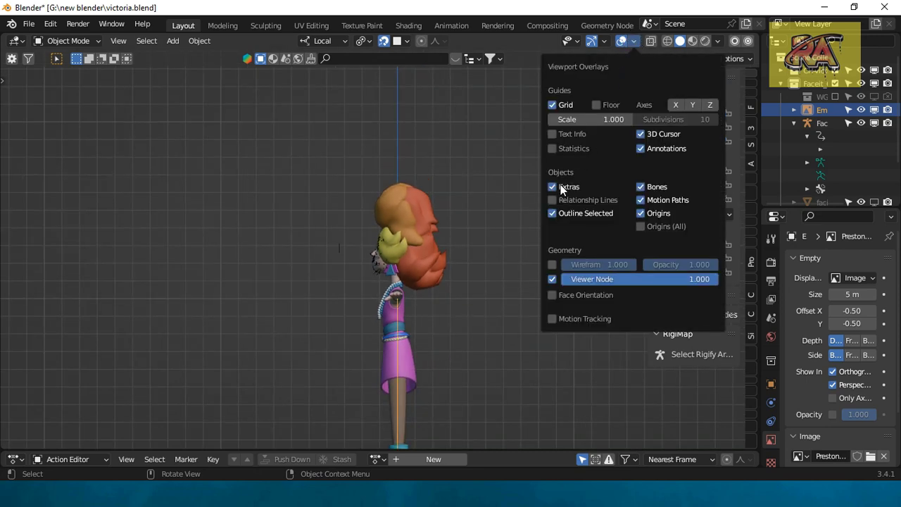
pyautogui.press('KP_1')
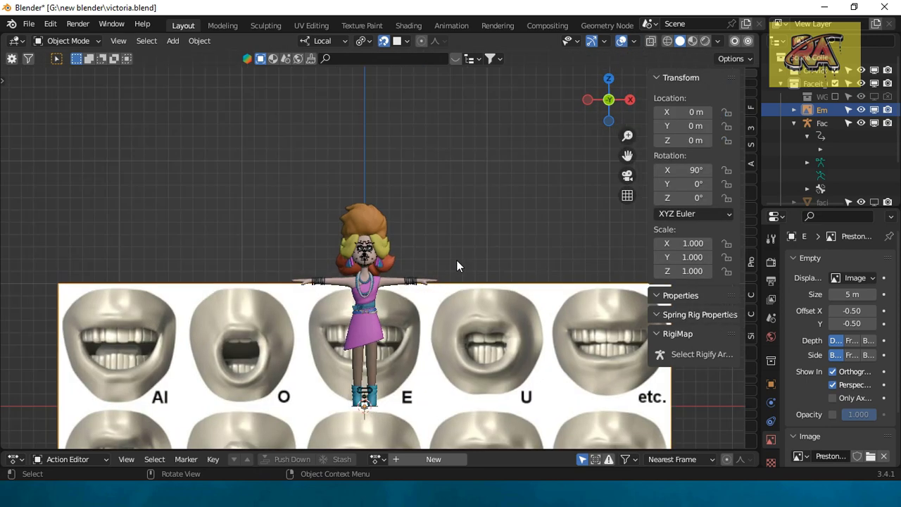
pyautogui.scroll(-1, 457, 265)
pyautogui.scroll(-2, 457, 282)
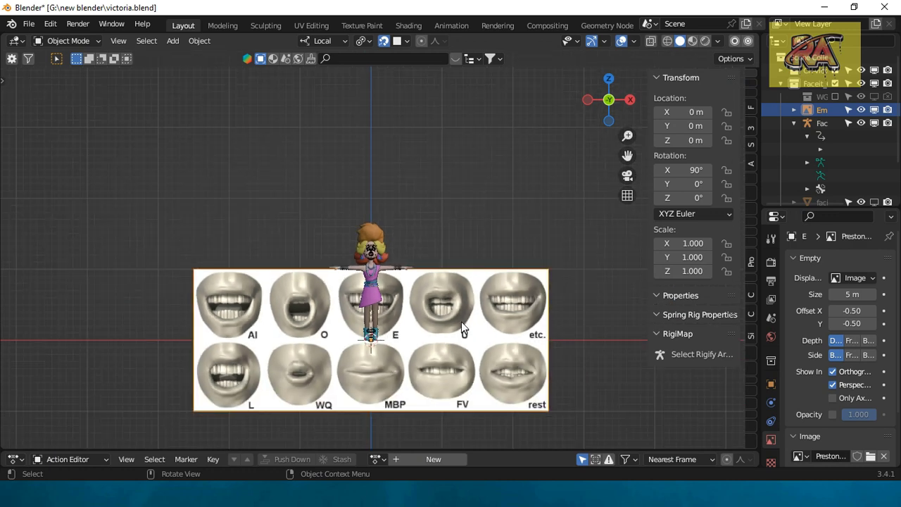
pyautogui.press('g')
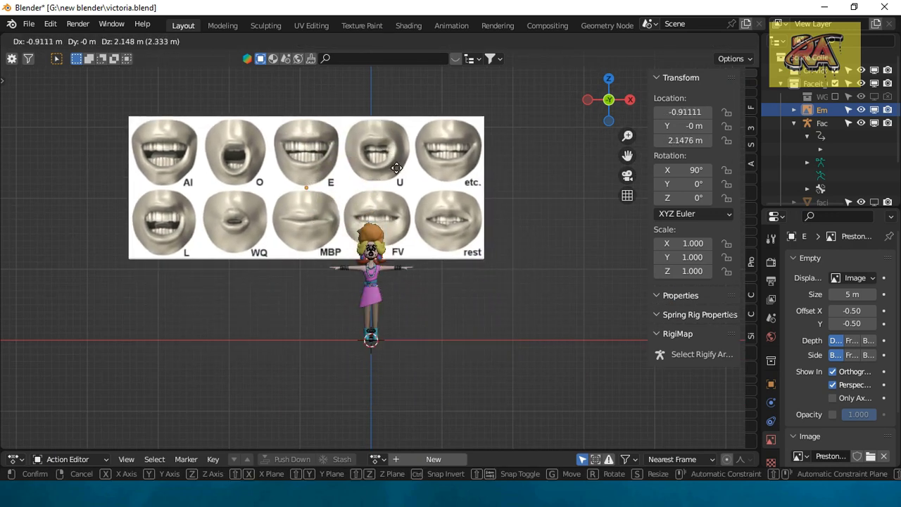
pyautogui.click(399, 174)
pyautogui.scroll(5, 434, 223)
pyautogui.press('s')
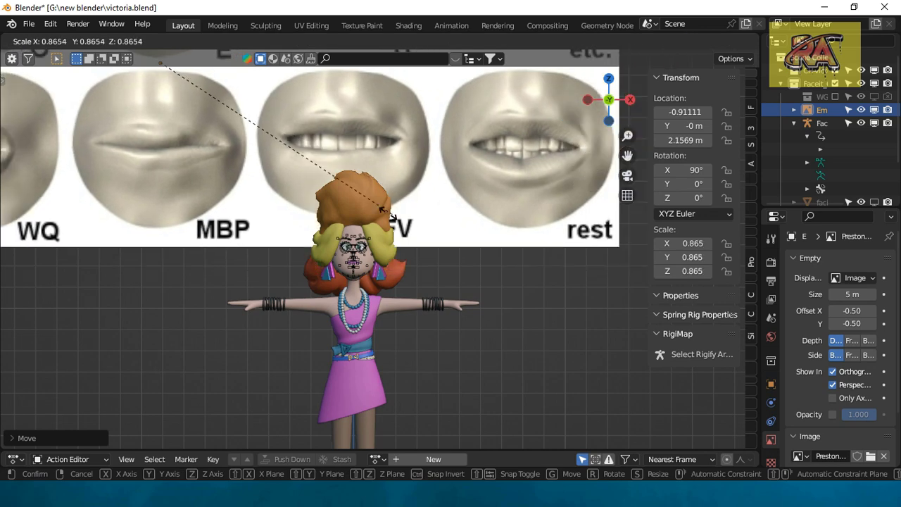
pyautogui.click(236, 167)
# Step: Lower the chart level with the head and shrink it to 0.221 scale
pyautogui.press('g')
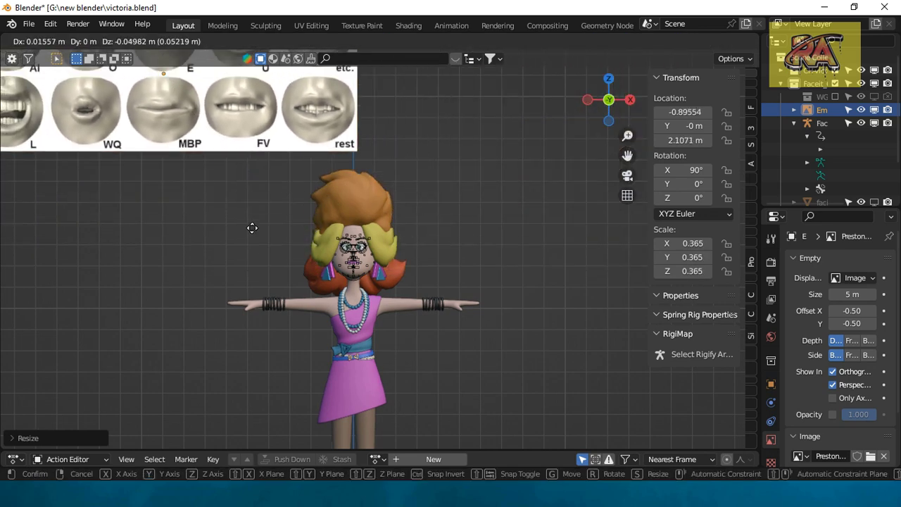
pyautogui.click(235, 278)
pyautogui.moveTo(624, 158); pyautogui.dragTo(746, 194)
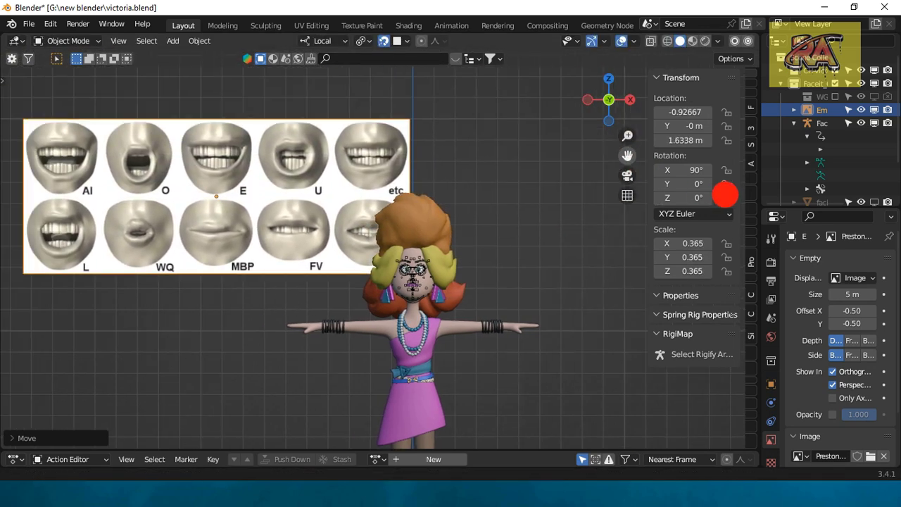
pyautogui.press('s')
pyautogui.click(317, 254)
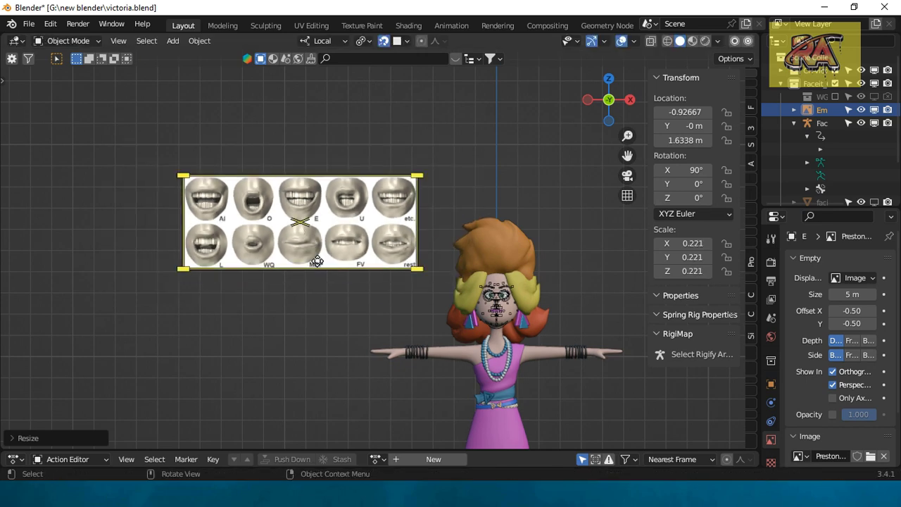
pyautogui.scroll(3, 316, 254)
pyautogui.press('g')
pyautogui.click(353, 366)
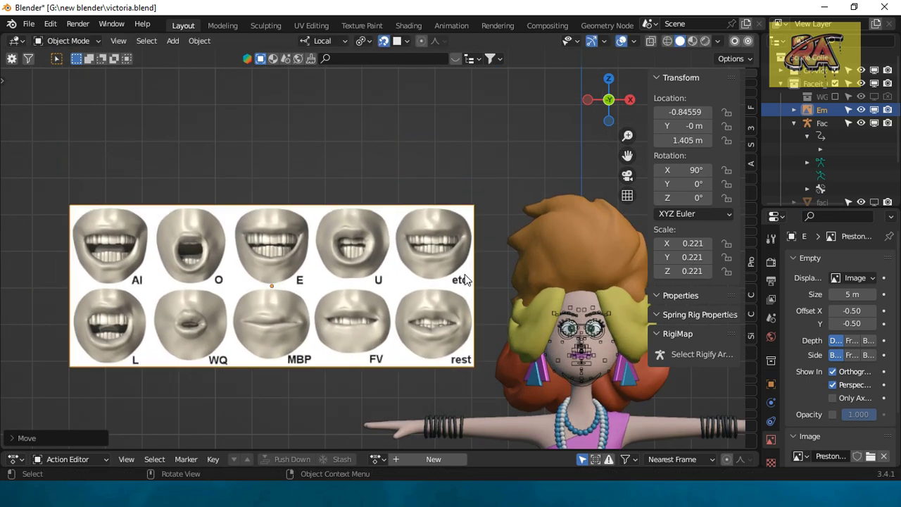
# Step: Shrink the chart to 0.105 scale and move it closer to the head
pyautogui.moveTo(622, 158); pyautogui.dragTo(519, 141)
pyautogui.scroll(2, 445, 261)
pyautogui.scroll(2, 444, 262)
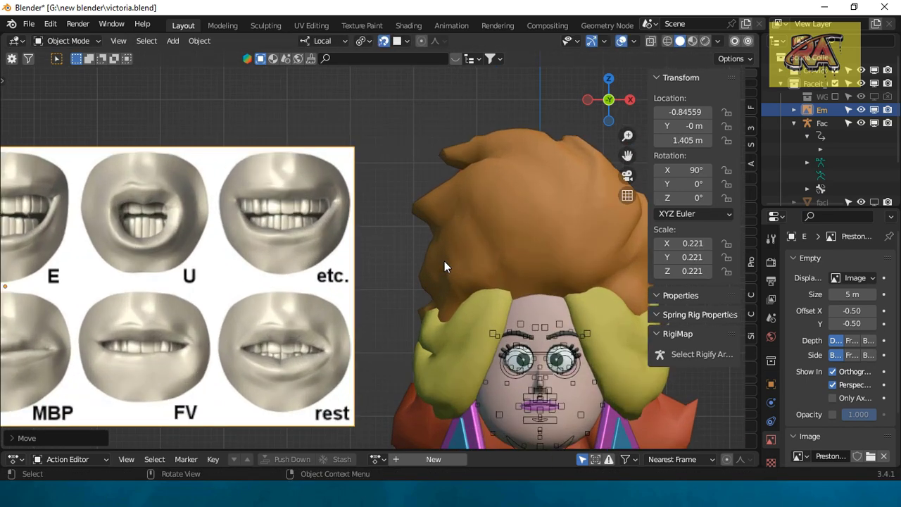
pyautogui.scroll(1, 436, 268)
pyautogui.press('s')
pyautogui.click(208, 287)
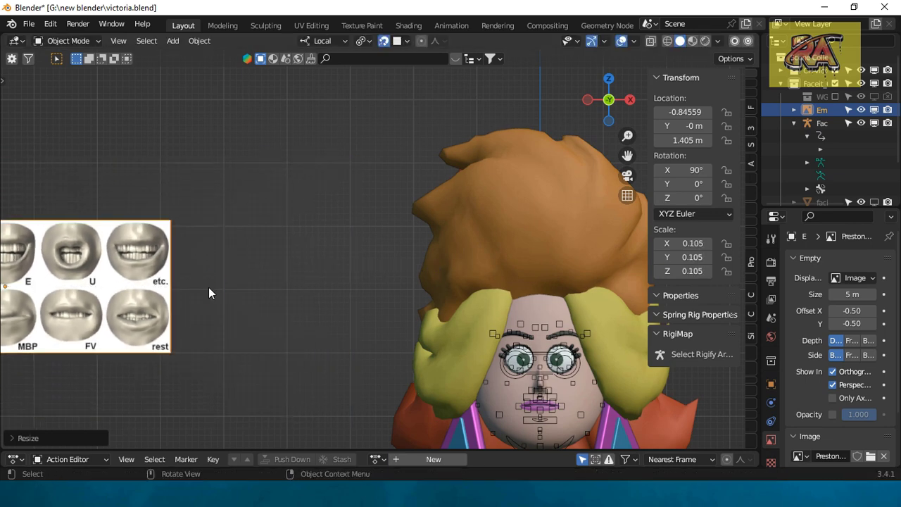
pyautogui.press('g')
pyautogui.click(412, 294)
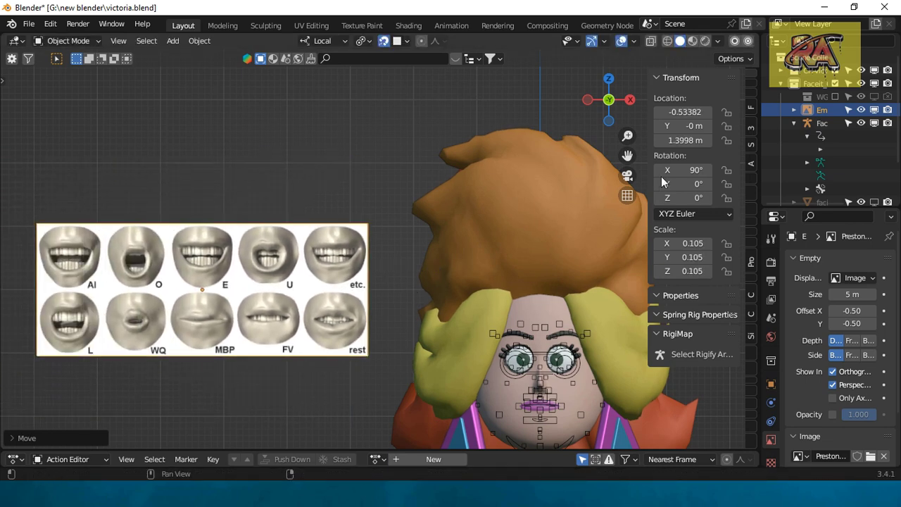
# Step: Shrink the chart to 0.070 and place it beside the head at X -0.41912, Z 1.3737 m
pyautogui.moveTo(628, 155); pyautogui.dragTo(592, 91)
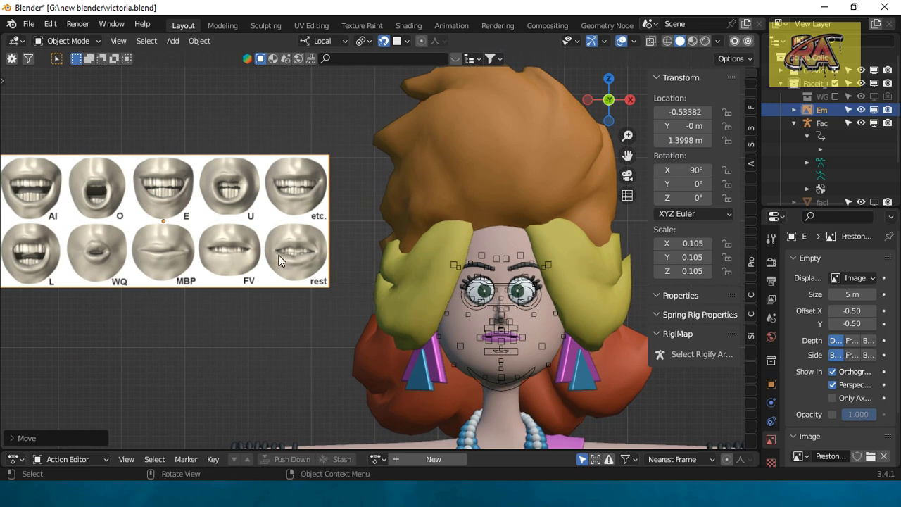
pyautogui.press('s')
pyautogui.click(266, 250)
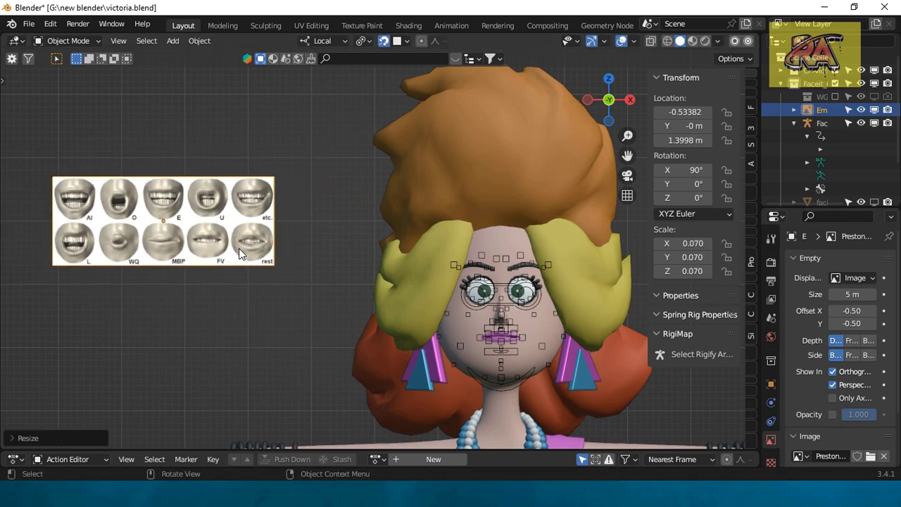
pyautogui.press('g')
pyautogui.click(321, 250)
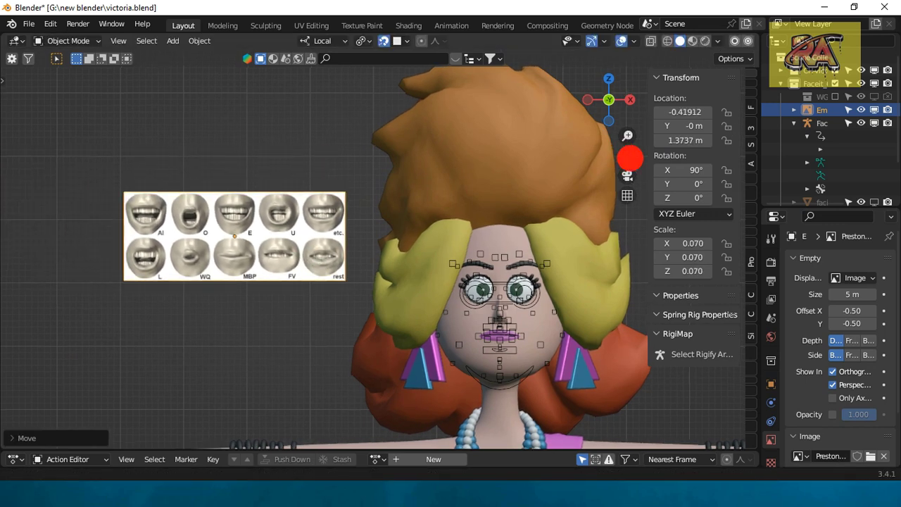
pyautogui.moveTo(628, 156); pyautogui.dragTo(521, 138)
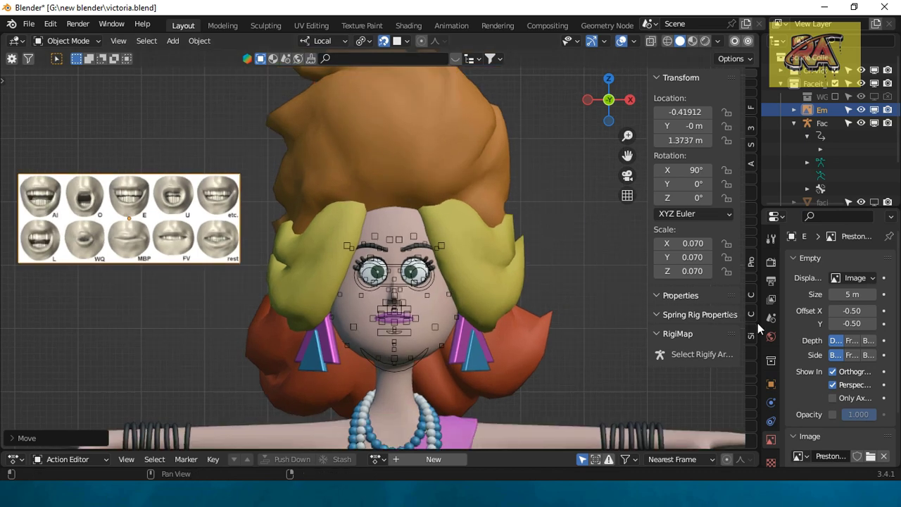
pyautogui.moveTo(758, 323); pyautogui.dragTo(687, 324)
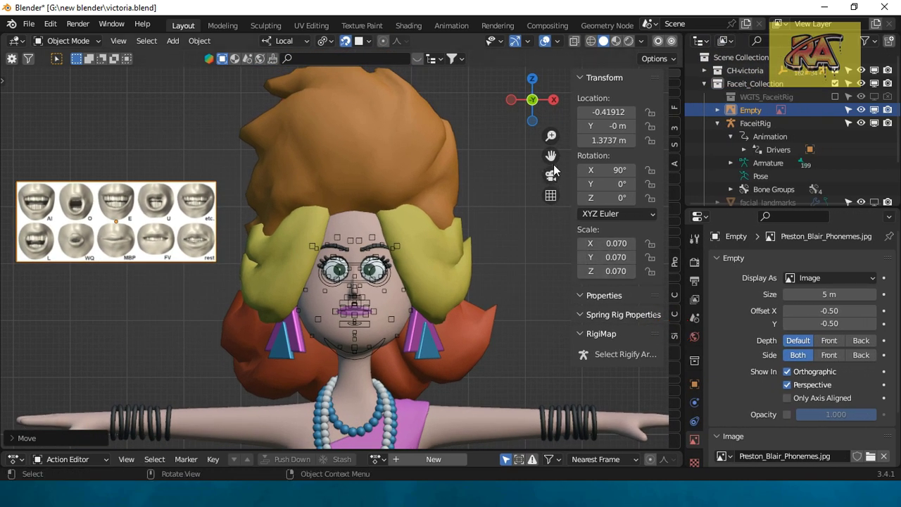
# Step: Enlarge the mouth chart to 0.101 scale, then select the FaceitRig armature
pyautogui.moveTo(550, 156)
pyautogui.mouseDown()
pyautogui.moveTo(596, 167)
pyautogui.moveTo(629, 150)
pyautogui.mouseUp()
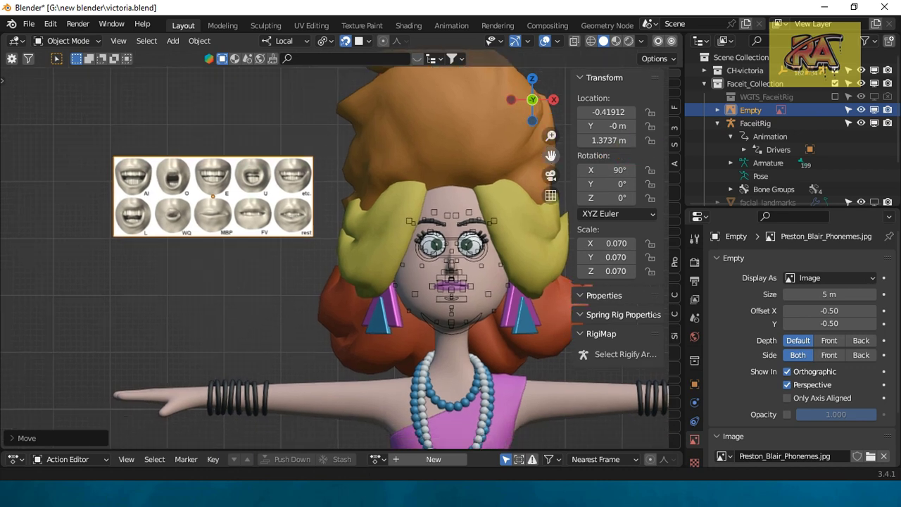
pyautogui.scroll(2, 507, 190)
pyautogui.scroll(2, 507, 190)
pyautogui.click(287, 220)
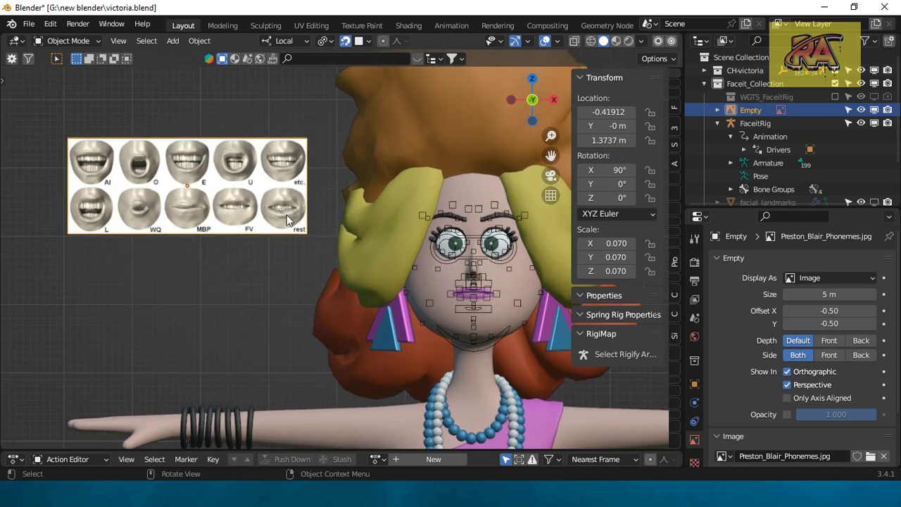
pyautogui.press('s')
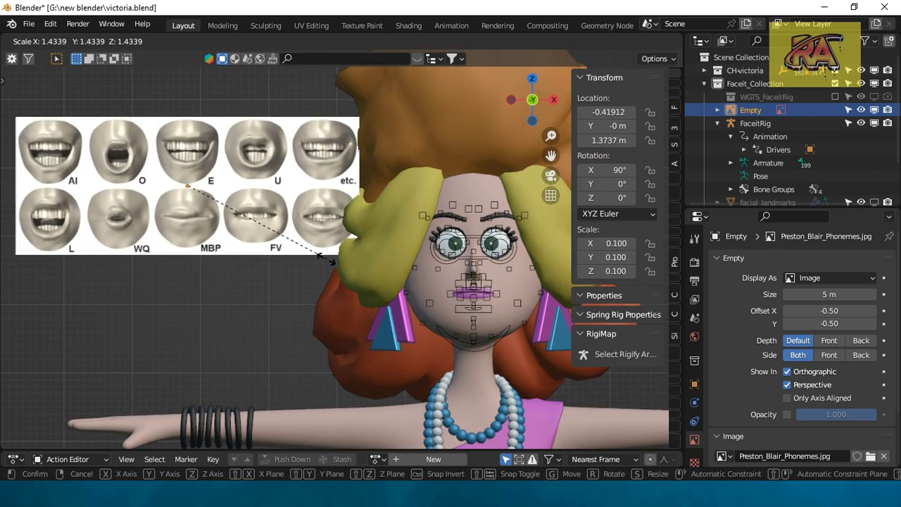
pyautogui.click(327, 260)
pyautogui.click(268, 264)
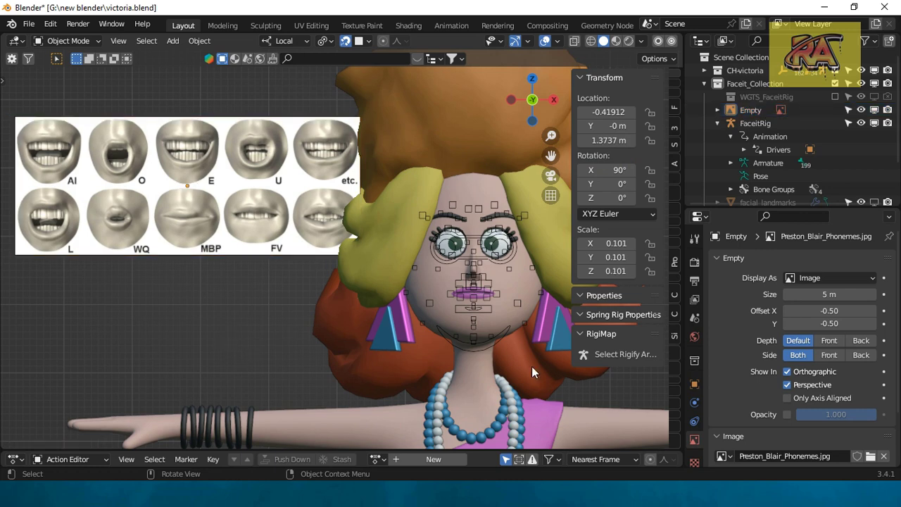
pyautogui.click(485, 269)
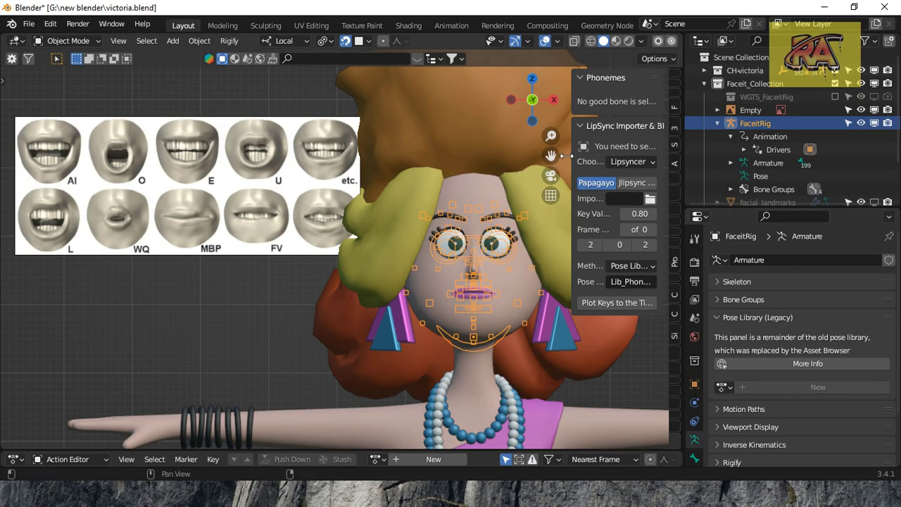
# Step: Enter Pose Mode, select all bones, and create a legacy pose library named Lib_Phonemes
pyautogui.moveTo(681, 160); pyautogui.dragTo(729, 160)
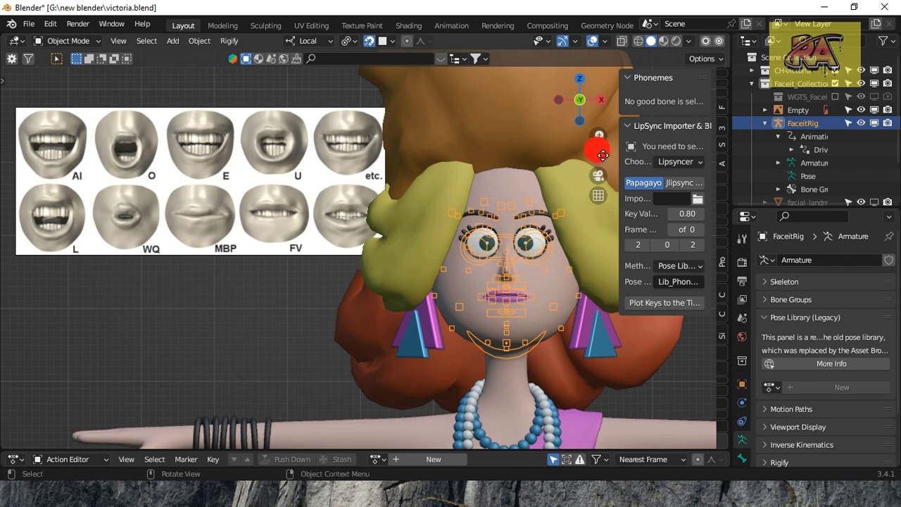
pyautogui.moveTo(599, 155); pyautogui.dragTo(613, 162)
pyautogui.click(95, 42)
pyautogui.click(60, 78)
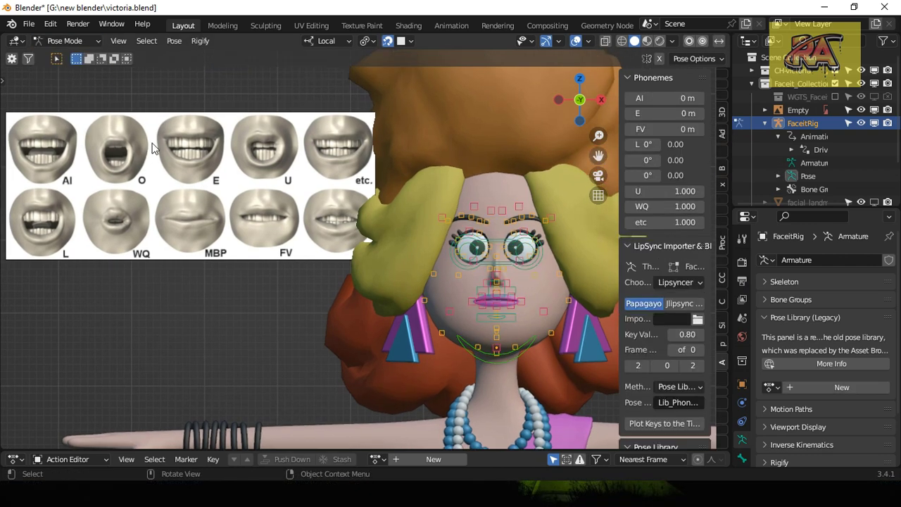
pyautogui.press('a')
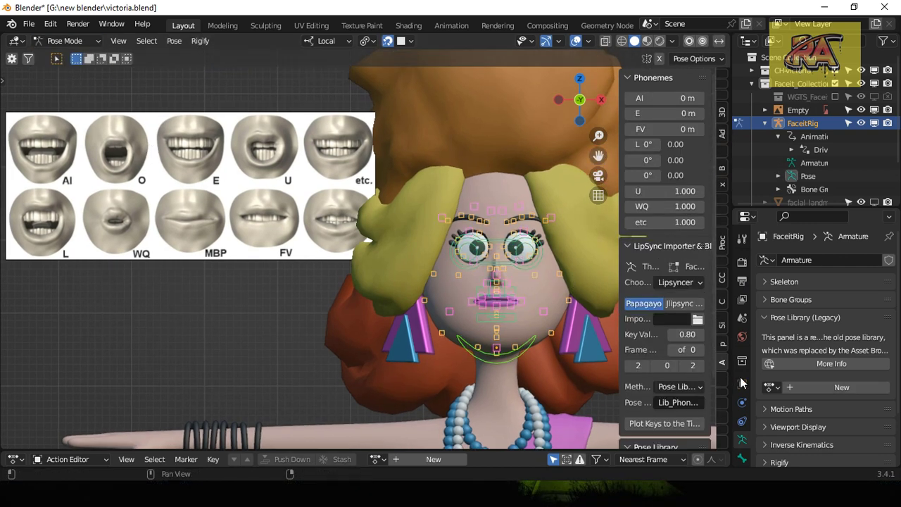
pyautogui.click(817, 387)
pyautogui.doubleClick(819, 389)
pyautogui.write('Lib')
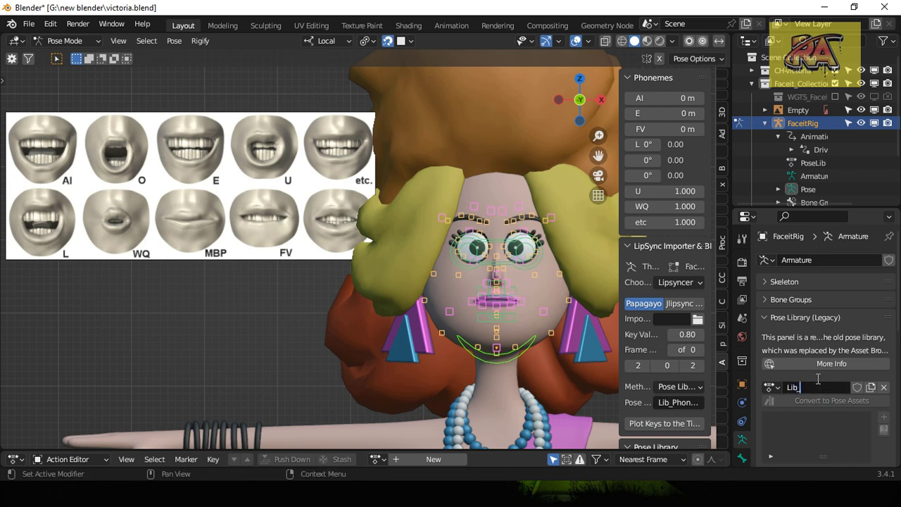
pyautogui.write('_Phonemes')
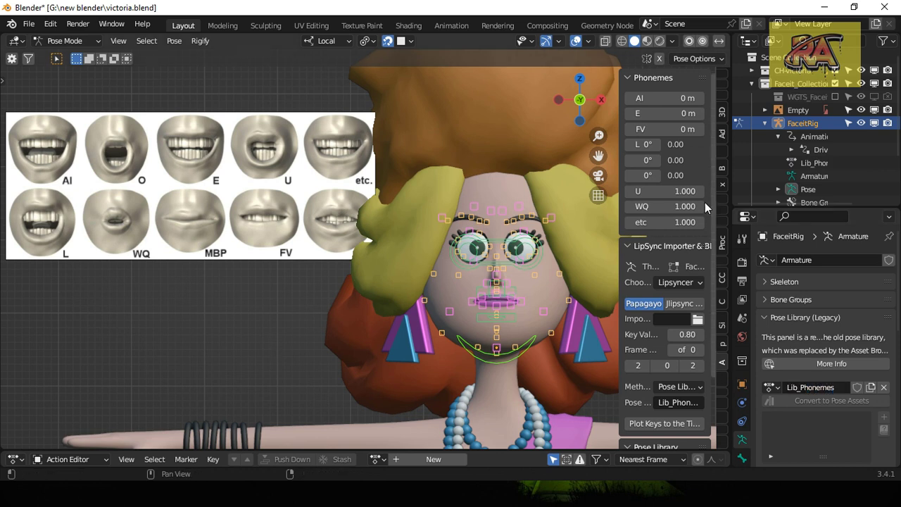
pyautogui.moveTo(599, 155); pyautogui.dragTo(578, 161)
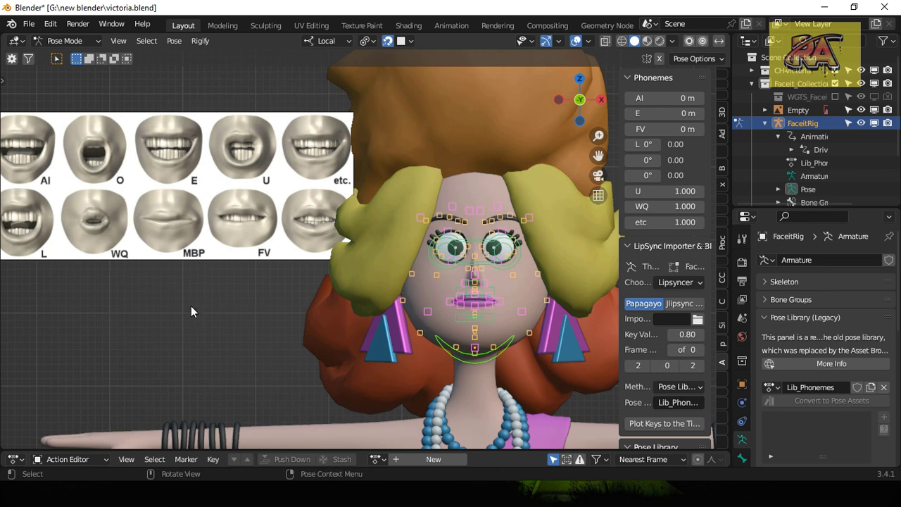
# Step: Move the selected bone along its local Z axis after cancelling a first attempt
pyautogui.scroll(-1, 190, 305)
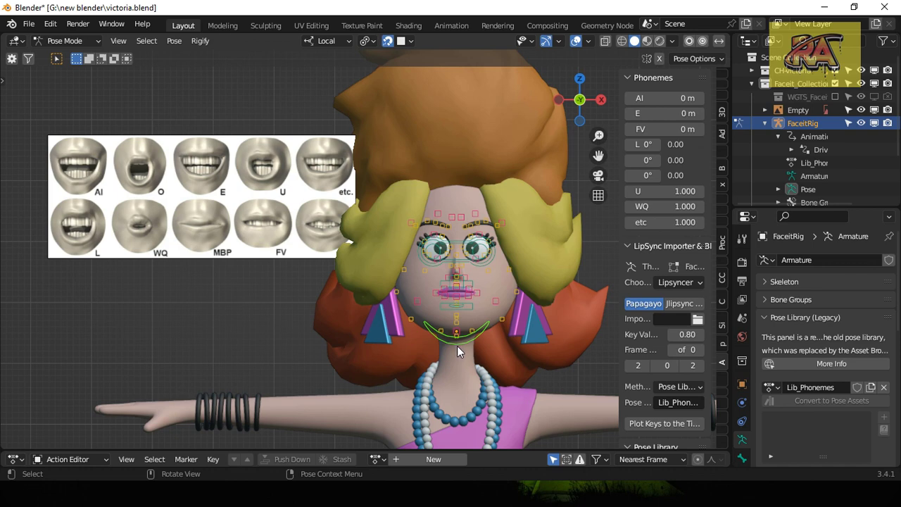
pyautogui.scroll(-1, 458, 348)
pyautogui.press('g')
pyautogui.press('z')
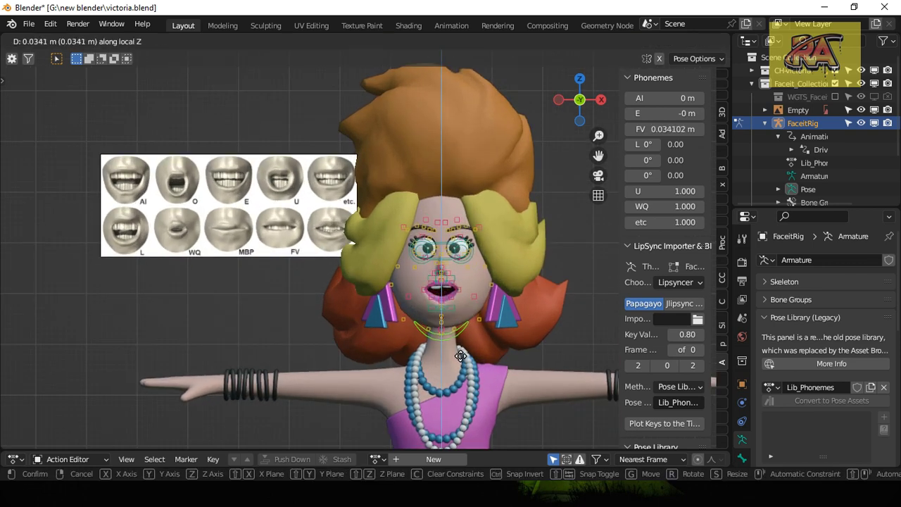
pyautogui.rightClick(460, 352)
pyautogui.scroll(3, 465, 345)
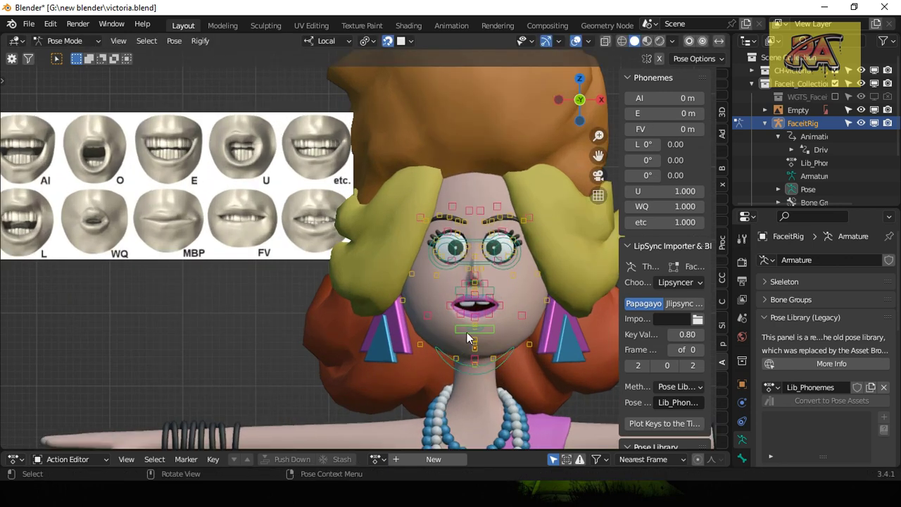
pyautogui.press('g')
pyautogui.press('z')
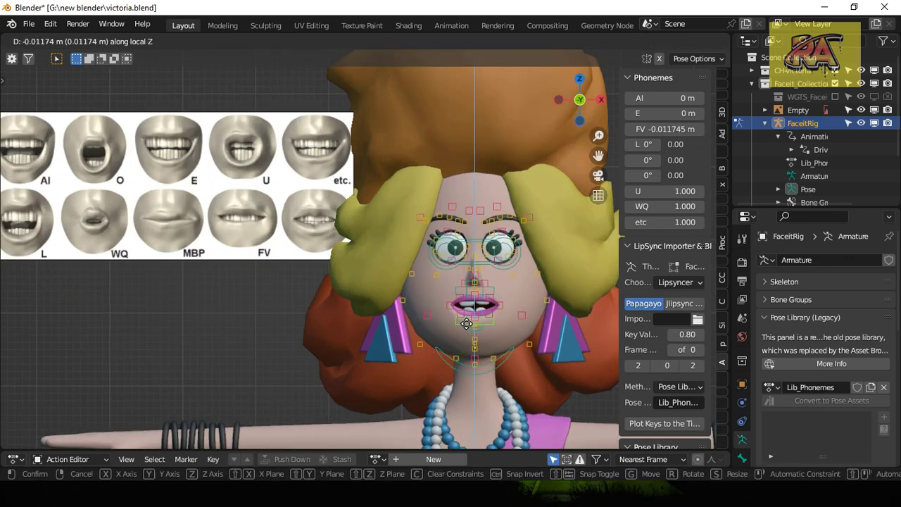
pyautogui.click(468, 331)
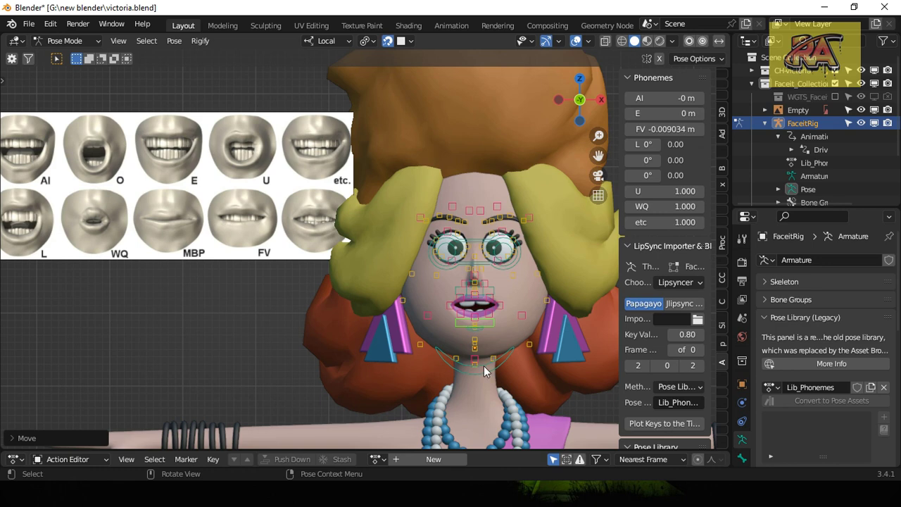
# Step: Try a free bone move from a side view, then undo it in front view
pyautogui.moveTo(485, 372); pyautogui.dragTo(366, 377, button='middle')
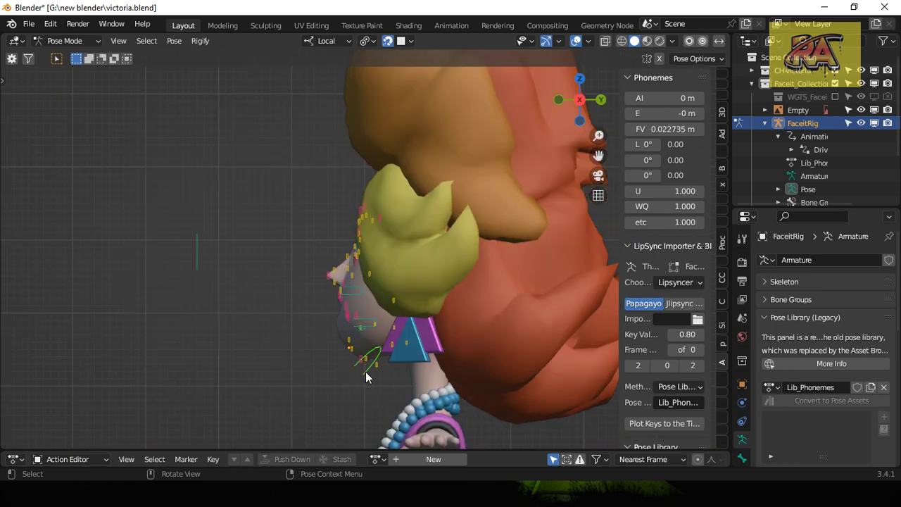
pyautogui.press('g')
pyautogui.click(374, 383)
pyautogui.press('KP_4')
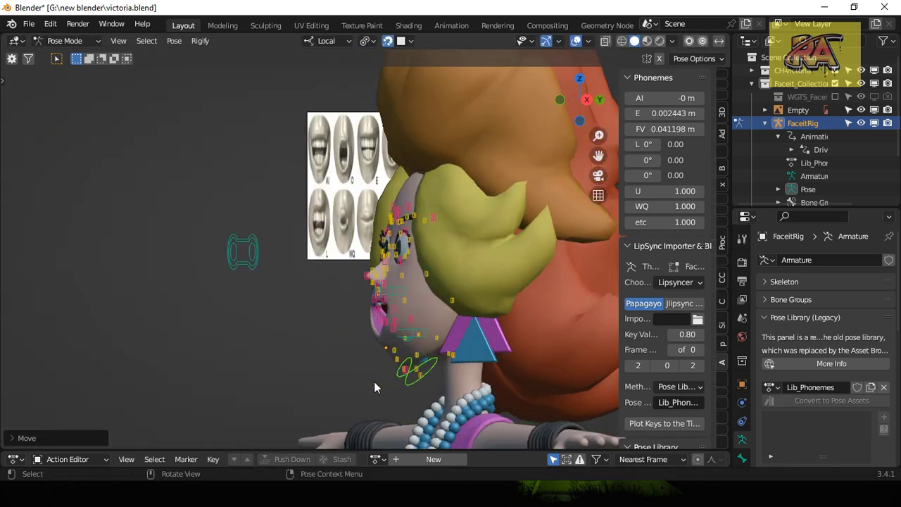
pyautogui.press('KP_1')
pyautogui.hotkey('ctrl', 'z')
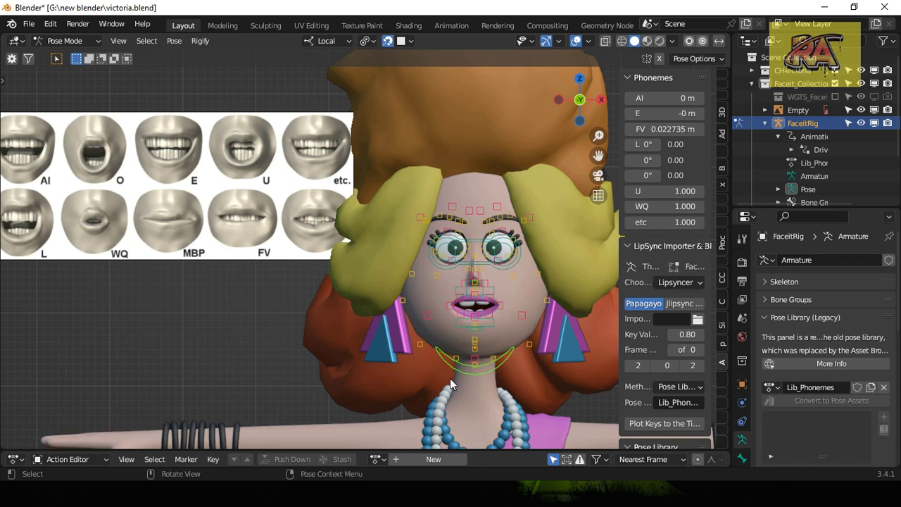
# Step: Lower the jaw bone to open the mouth
pyautogui.press('g')
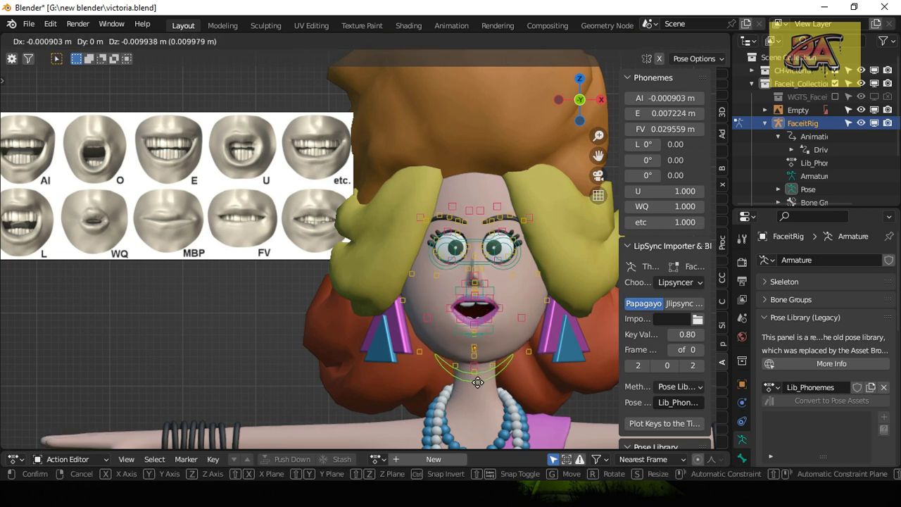
pyautogui.click(477, 382)
pyautogui.click(504, 325)
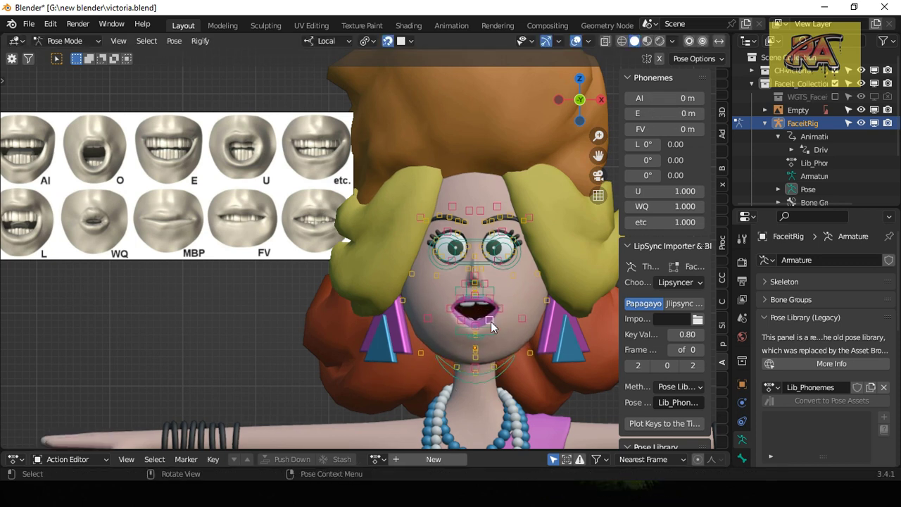
pyautogui.press('g')
pyautogui.press('Escape')
# Step: Reposition the mouth bone several times toward the AI reference shape
pyautogui.press('g')
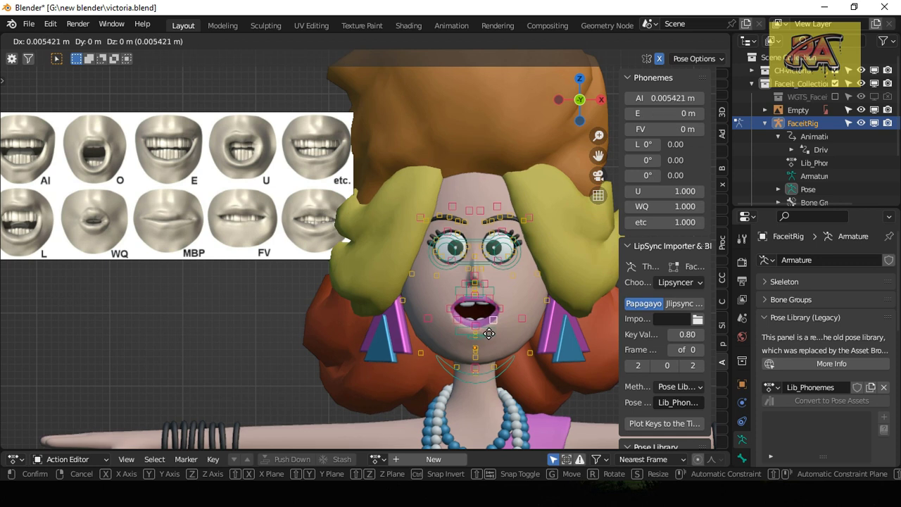
pyautogui.click(489, 335)
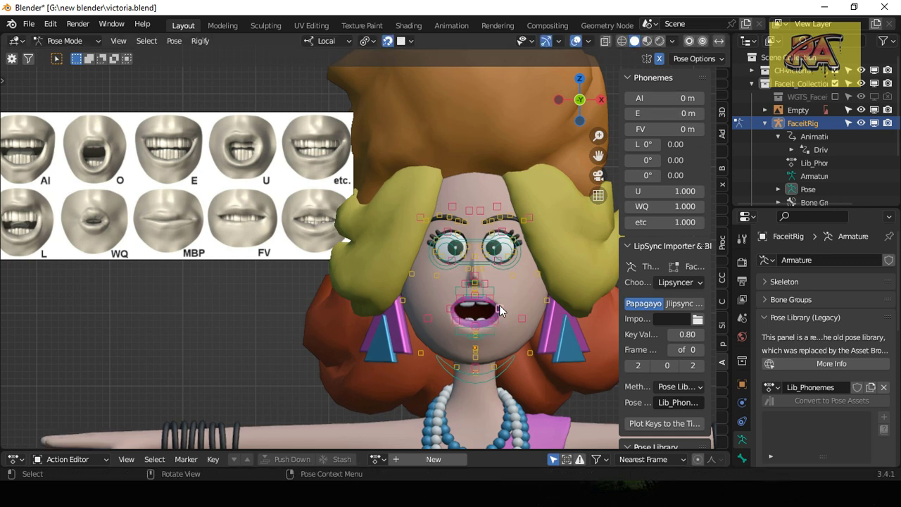
pyautogui.press('g')
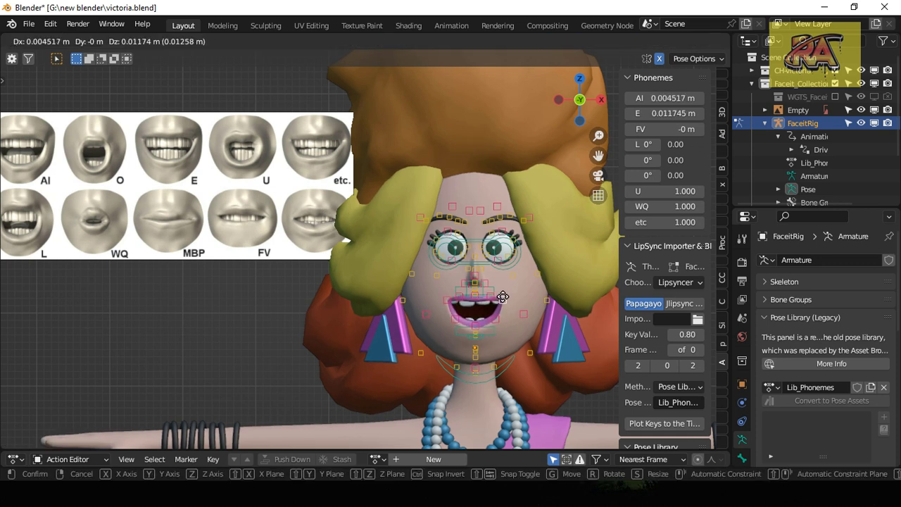
pyautogui.click(500, 299)
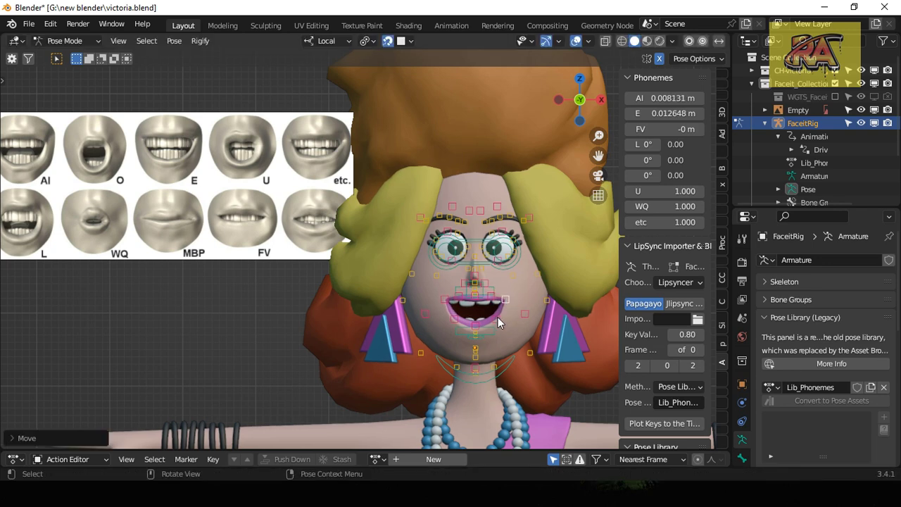
pyautogui.press('g')
pyautogui.click(479, 331)
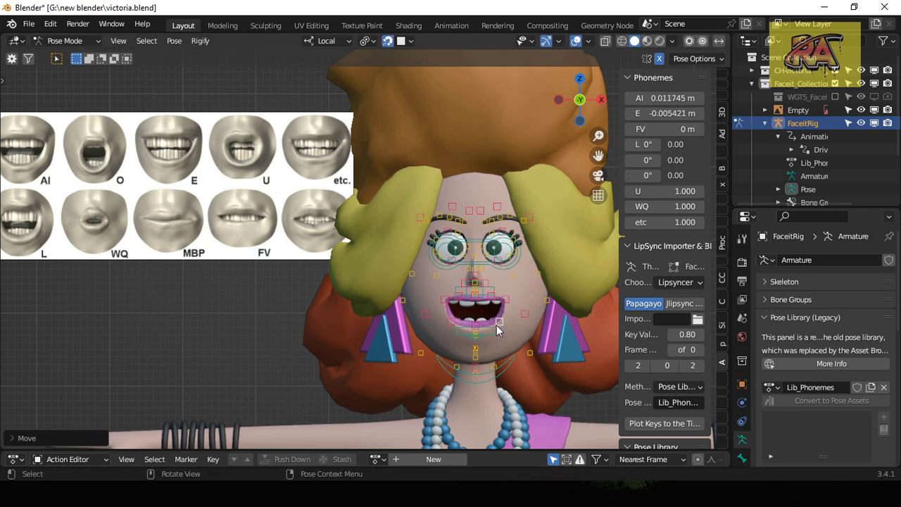
pyautogui.press('g')
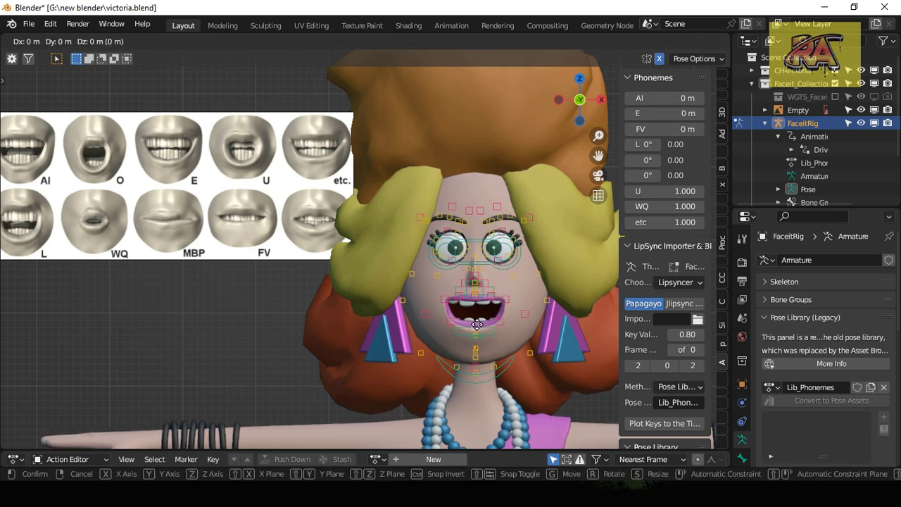
pyautogui.click(479, 333)
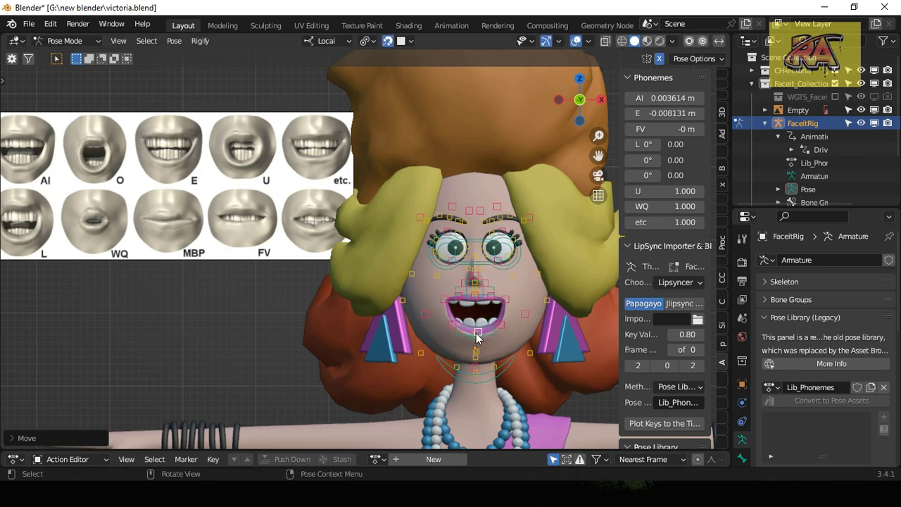
# Step: Finalize the mouth bone position, giving AI 0.000903 m and FV 0.004517 m
pyautogui.scroll(-1, 480, 340)
pyautogui.scroll(1, 474, 336)
pyautogui.press('g')
pyautogui.click(498, 328)
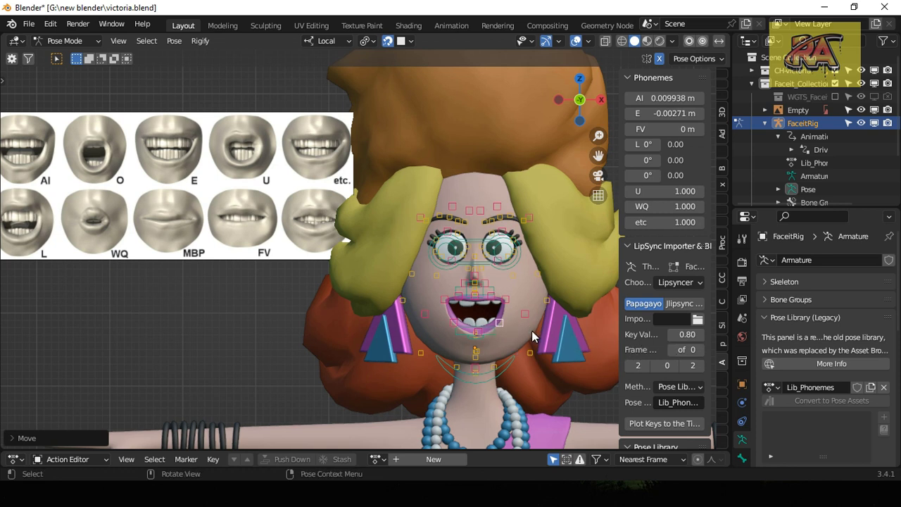
pyautogui.hotkey('ctrl', 'z')
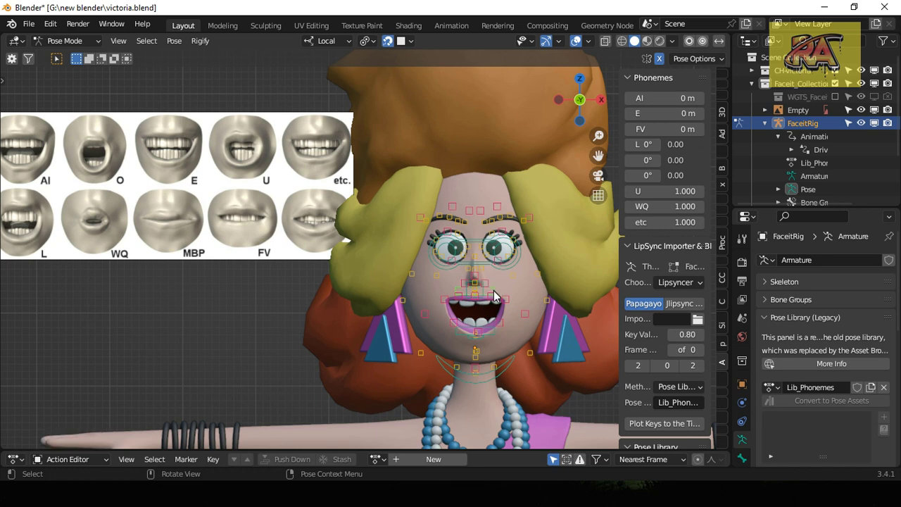
pyautogui.press('g')
pyautogui.click(497, 300)
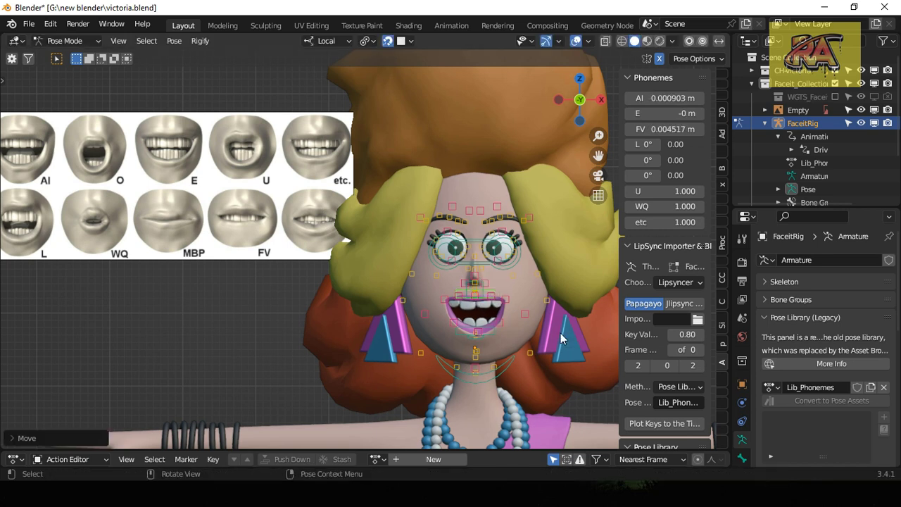
# Step: Save the current mouth shape as a library pose named AI
pyautogui.click(885, 417)
pyautogui.click(835, 420)
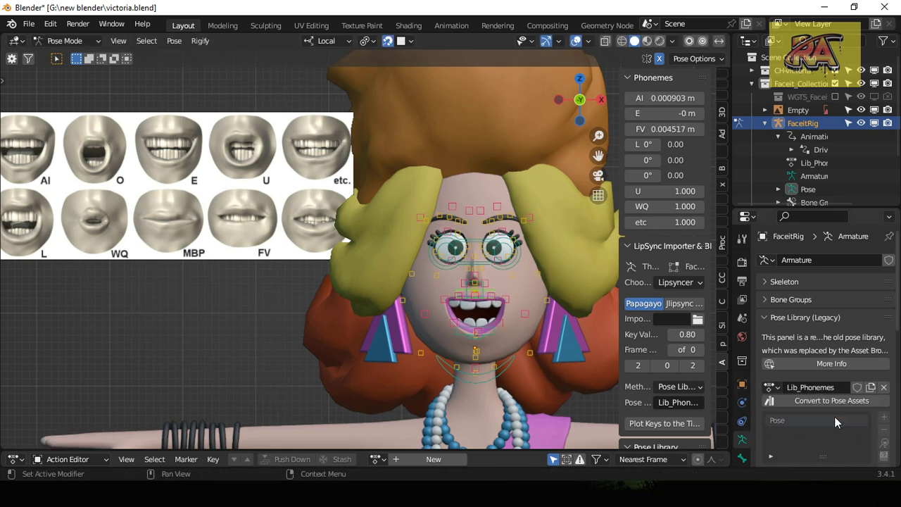
pyautogui.doubleClick(810, 421)
pyautogui.write('AI')
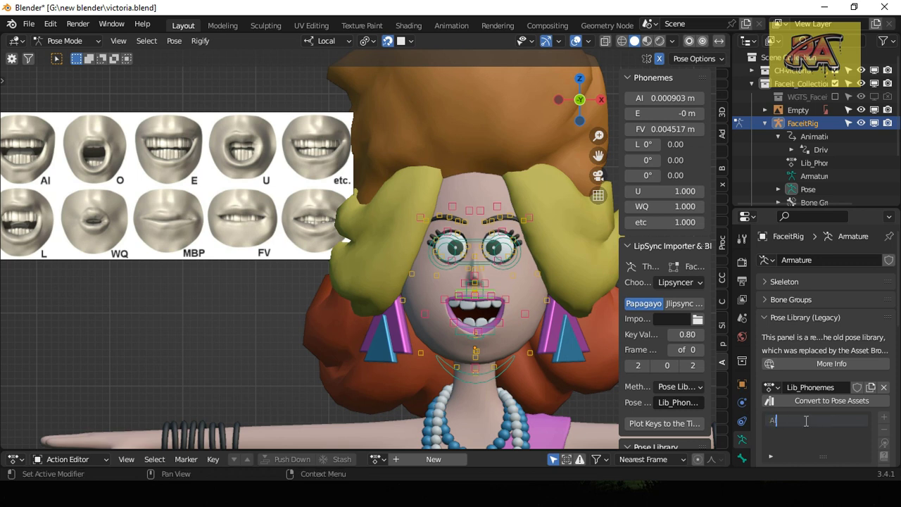
pyautogui.press('Return')
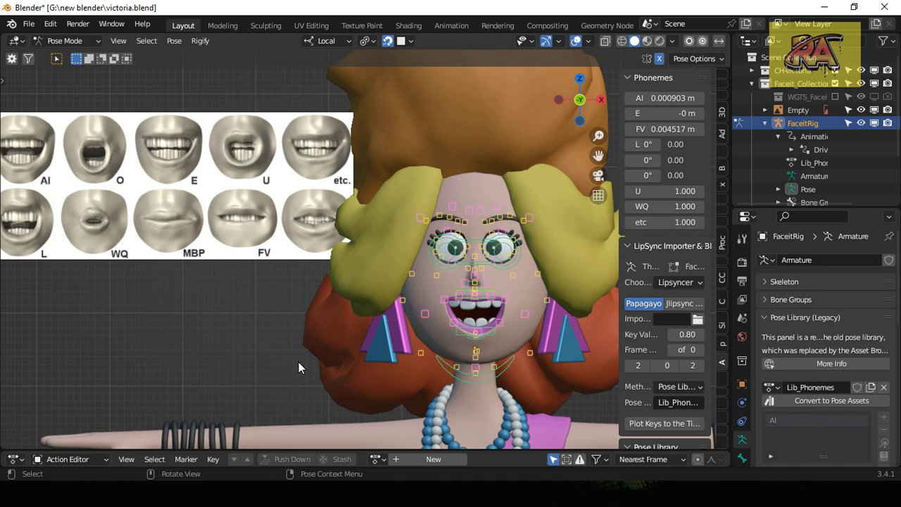
# Step: Reset all bones to their rest pose, then reapply the saved AI pose
pyautogui.click(174, 40)
pyautogui.click(339, 69)
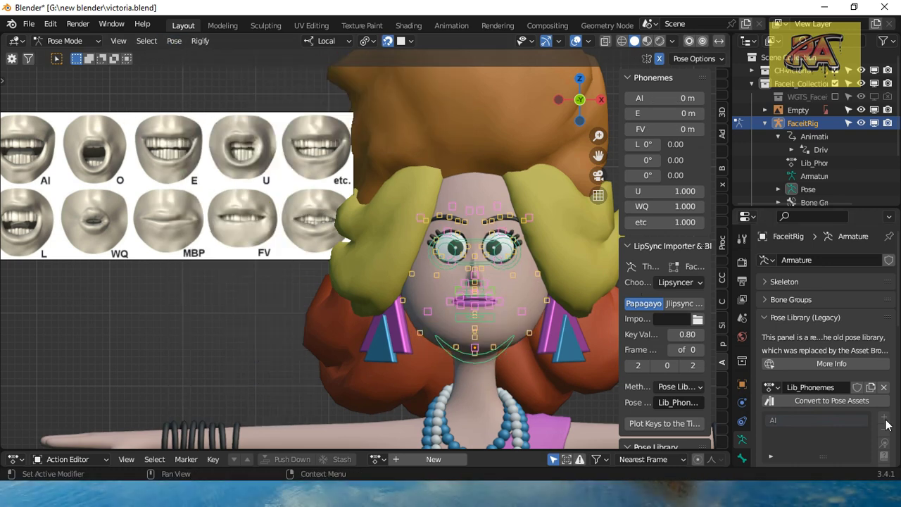
pyautogui.click(813, 428)
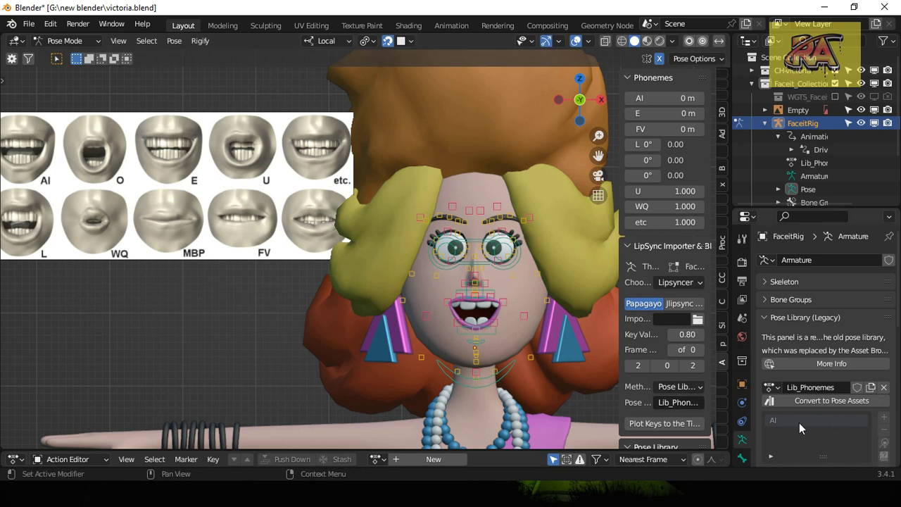
# Step: Clear all pose transforms and add a new entry to the pose library
pyautogui.click(174, 40)
pyautogui.moveTo(208, 69)
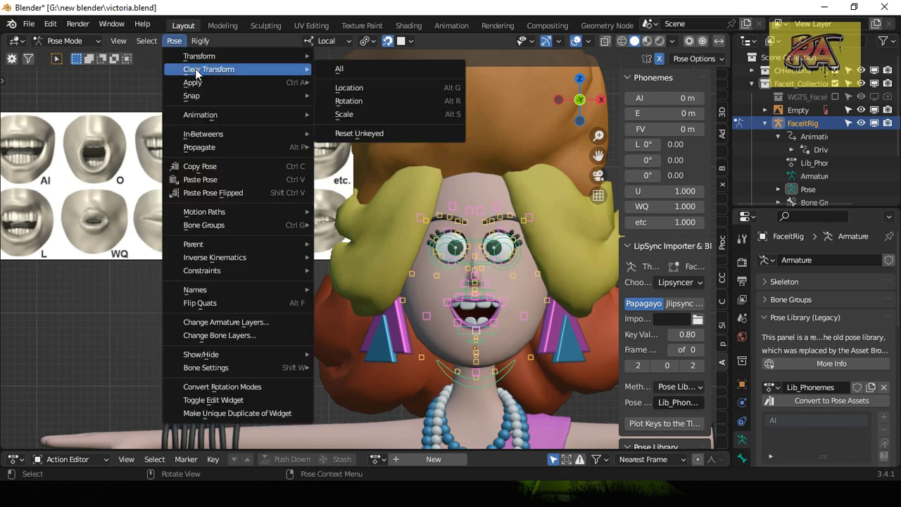
pyautogui.click(334, 71)
pyautogui.click(174, 40)
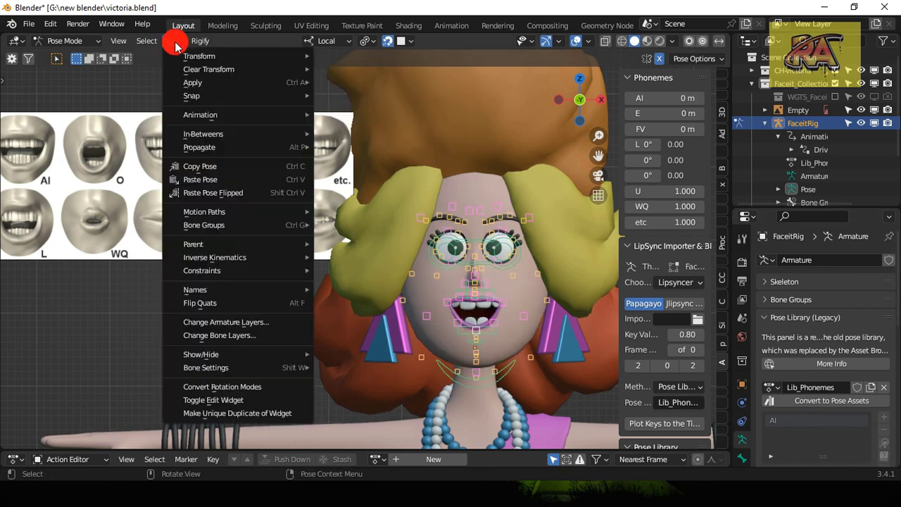
pyautogui.click(337, 68)
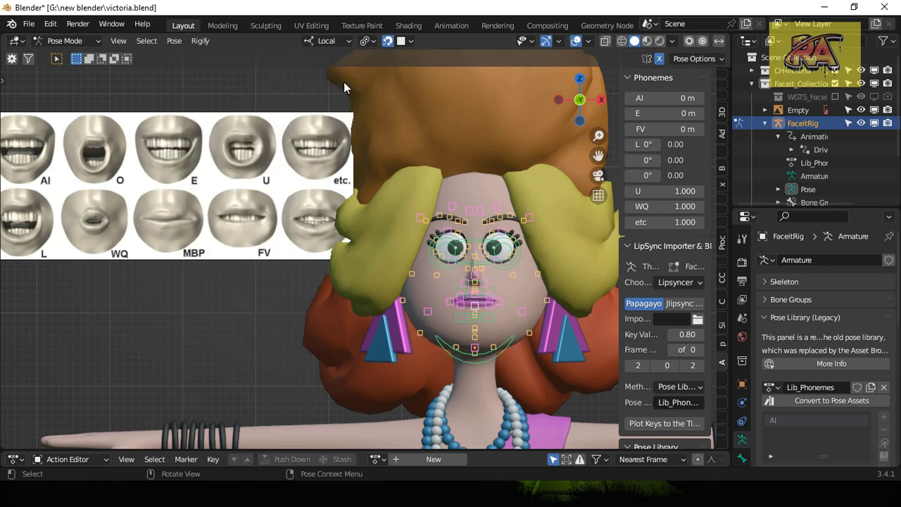
pyautogui.click(885, 419)
pyautogui.click(835, 429)
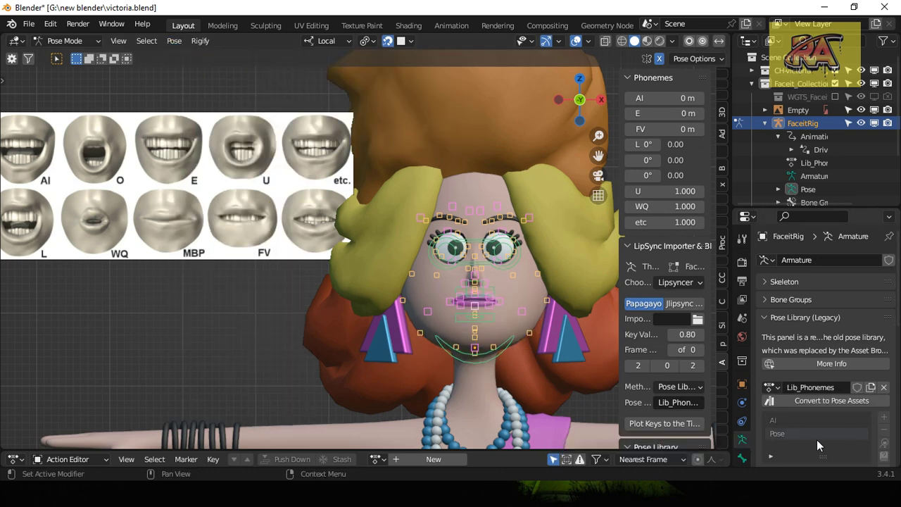
# Step: Move the jaw and chin controls to begin opening the mouth
pyautogui.click(497, 303)
pyautogui.click(481, 363)
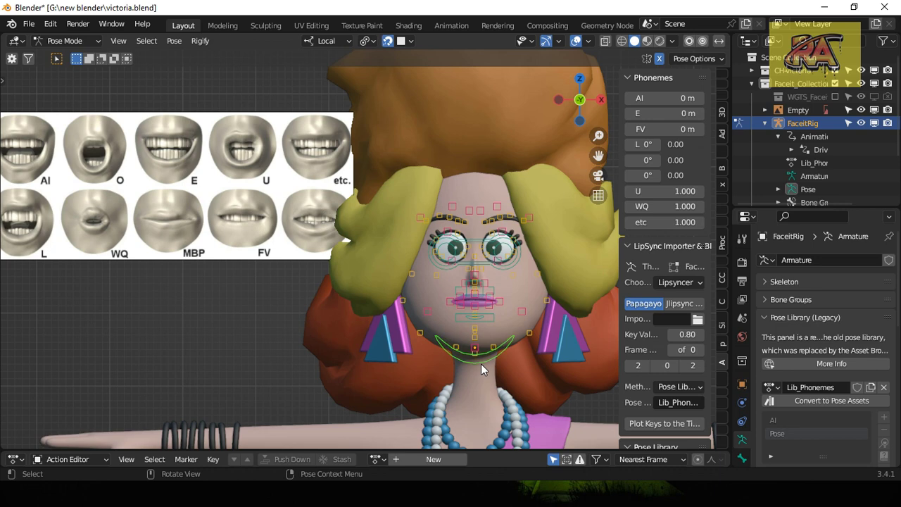
pyautogui.press('g')
pyautogui.click(502, 304)
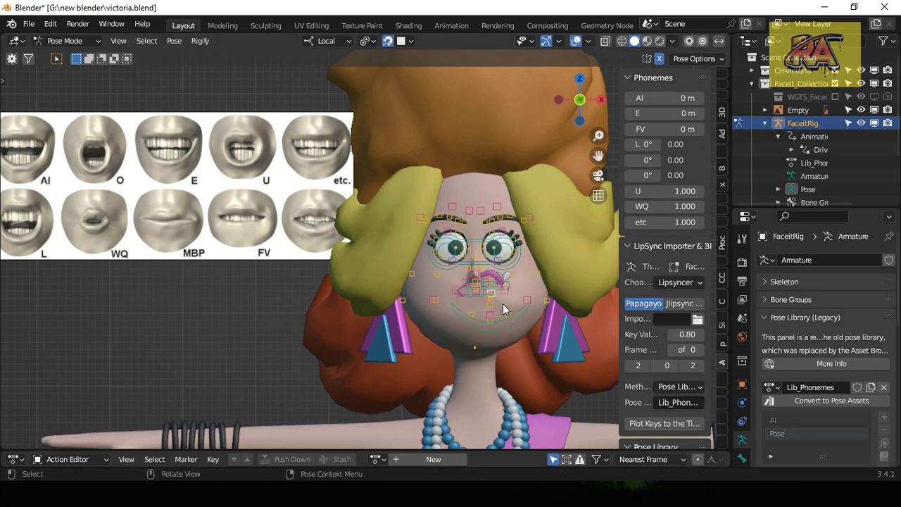
pyautogui.click(502, 312)
pyautogui.click(493, 349)
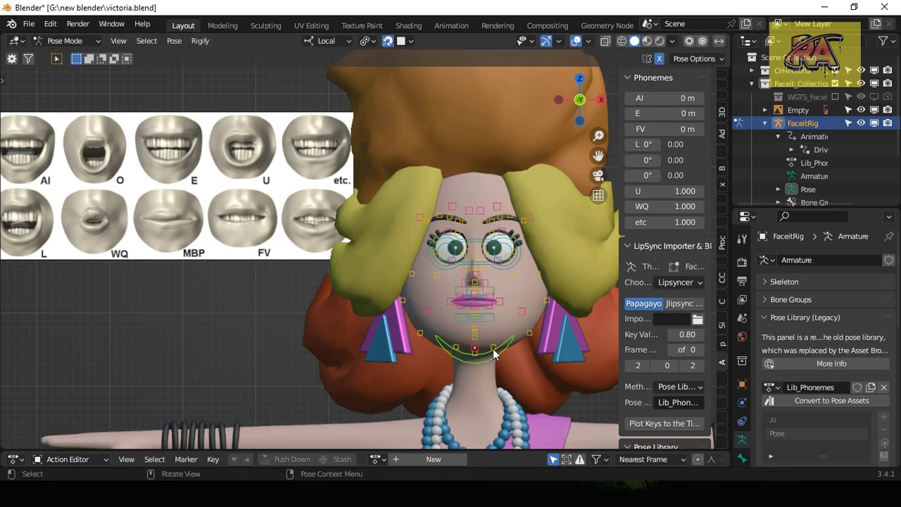
pyautogui.press('g')
pyautogui.click(500, 309)
# Step: Adjust the mouth and jaw arc controls into a rounded O, FV -0.009938 m
pyautogui.click(499, 310)
pyautogui.press('g')
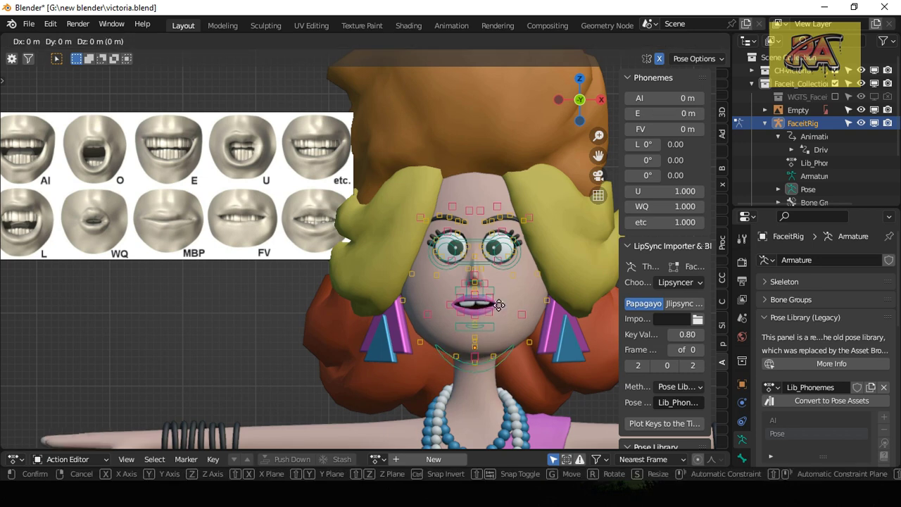
pyautogui.click(495, 315)
pyautogui.click(489, 348)
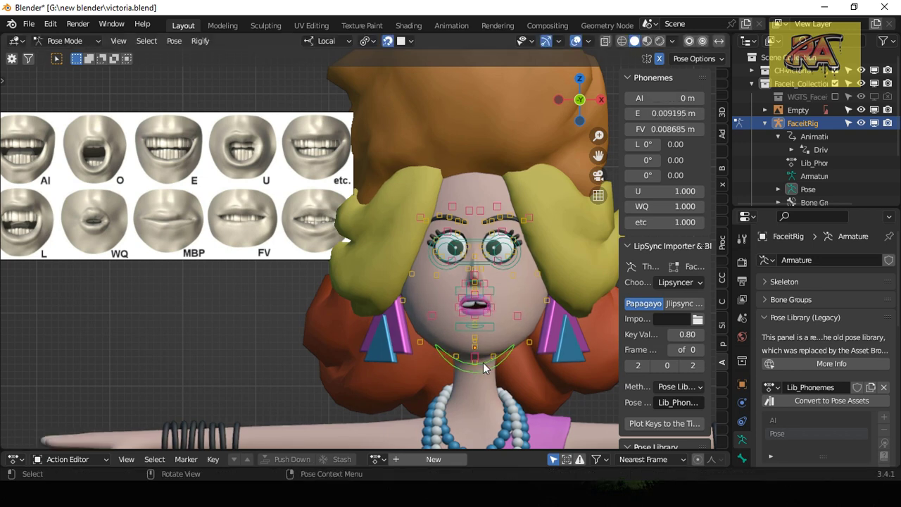
pyautogui.press('g')
pyautogui.click(487, 343)
pyautogui.click(486, 333)
pyautogui.press('g')
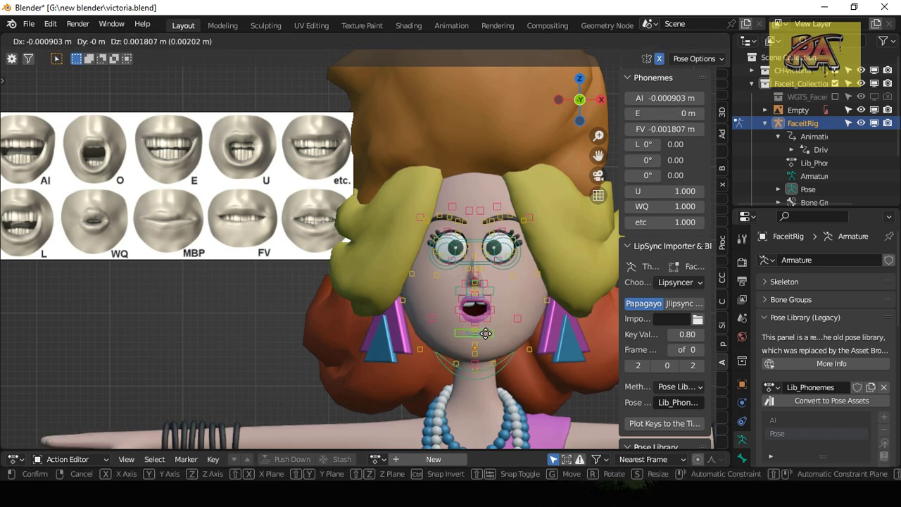
pyautogui.click(486, 324)
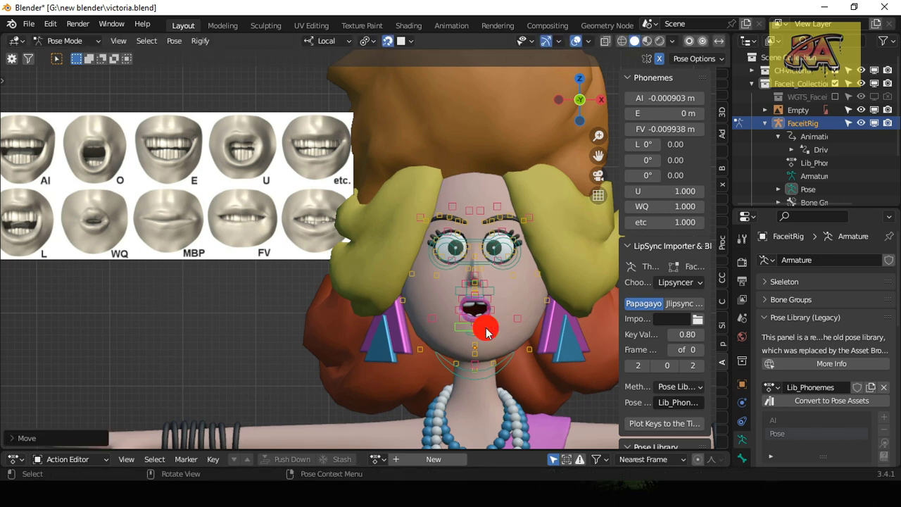
# Step: Rename the new pose entry to O
pyautogui.doubleClick(797, 434)
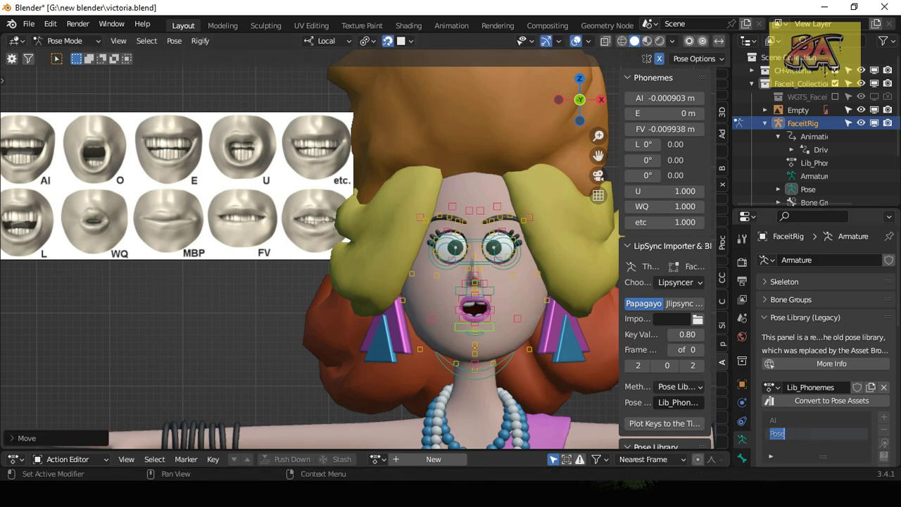
pyautogui.write('O')
pyautogui.click(785, 422)
# Step: Apply library poses to the face and remove the O entry
pyautogui.click(885, 445)
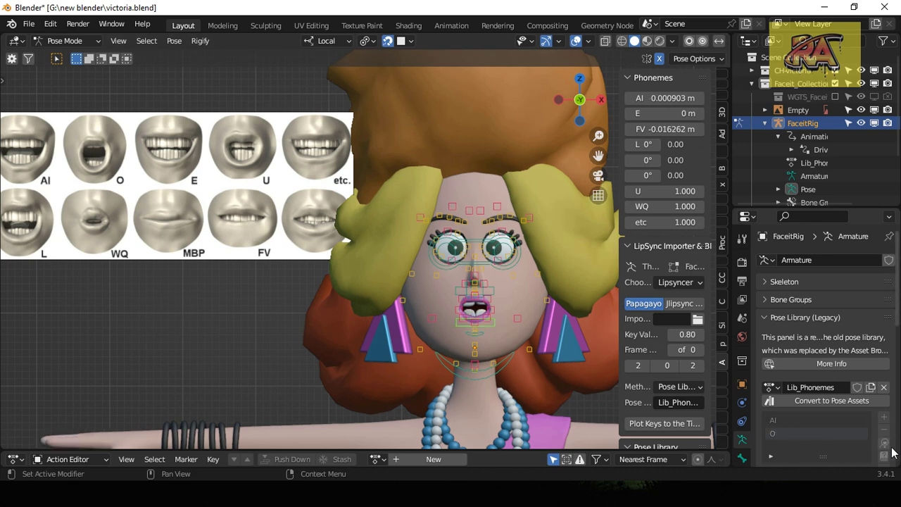
pyautogui.click(884, 444)
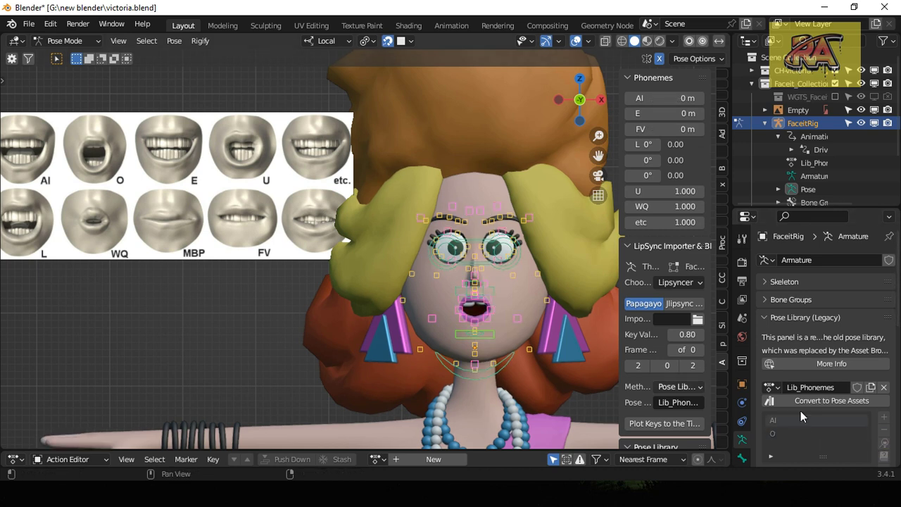
pyautogui.click(884, 443)
pyautogui.click(885, 443)
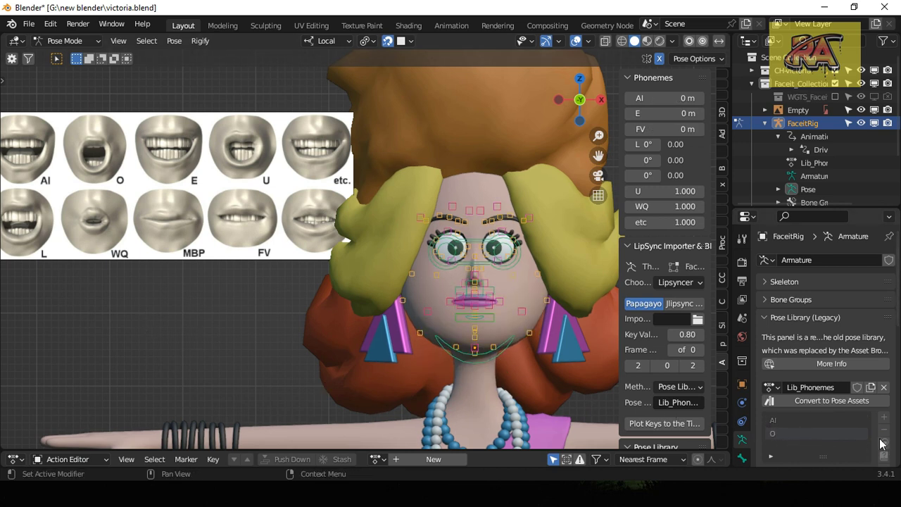
pyautogui.click(884, 443)
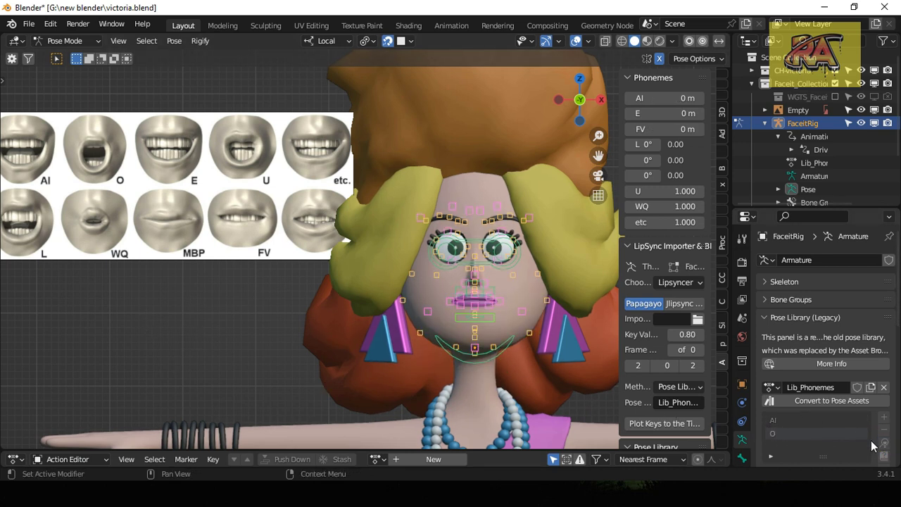
pyautogui.click(885, 430)
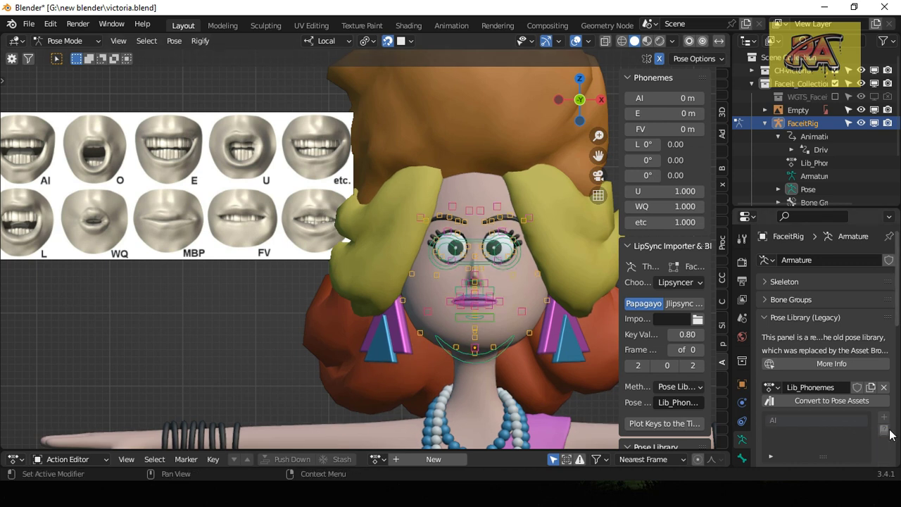
pyautogui.click(885, 444)
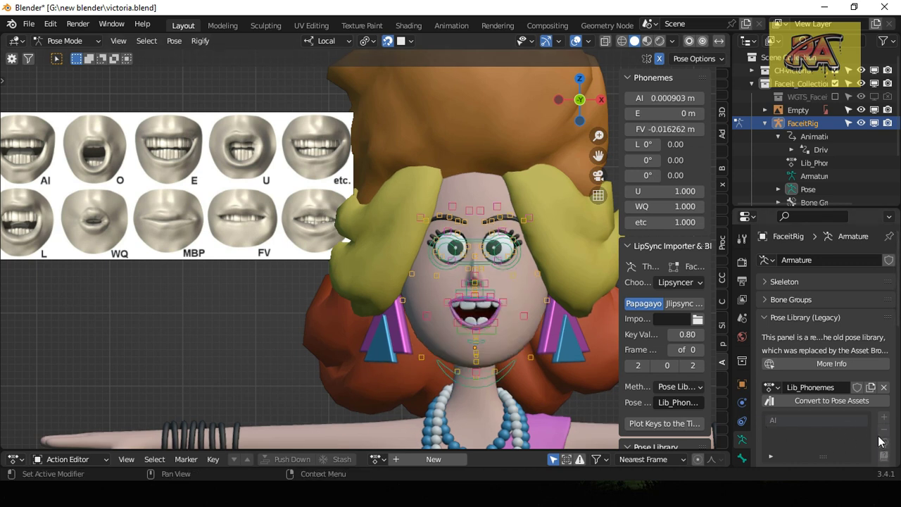
# Step: Add a fresh library pose from the current mouth and name it O
pyautogui.click(884, 418)
pyautogui.click(838, 416)
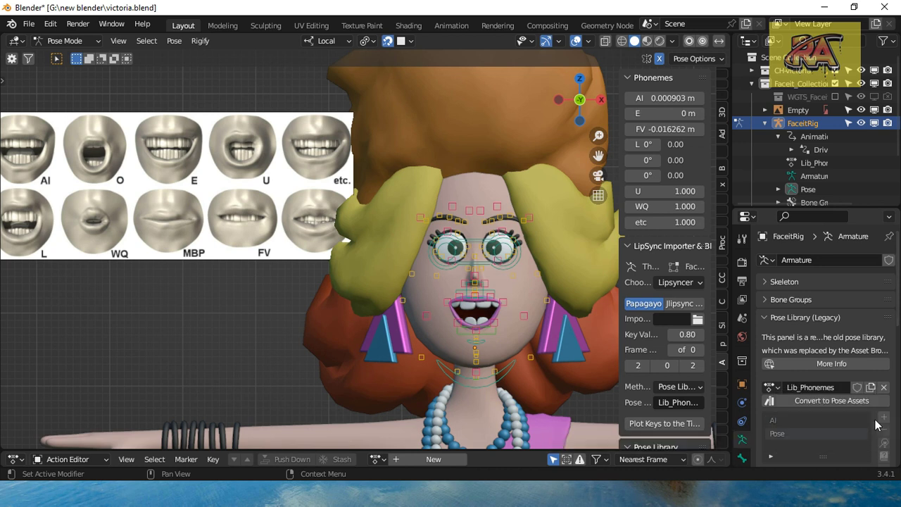
pyautogui.doubleClick(792, 433)
pyautogui.write('O')
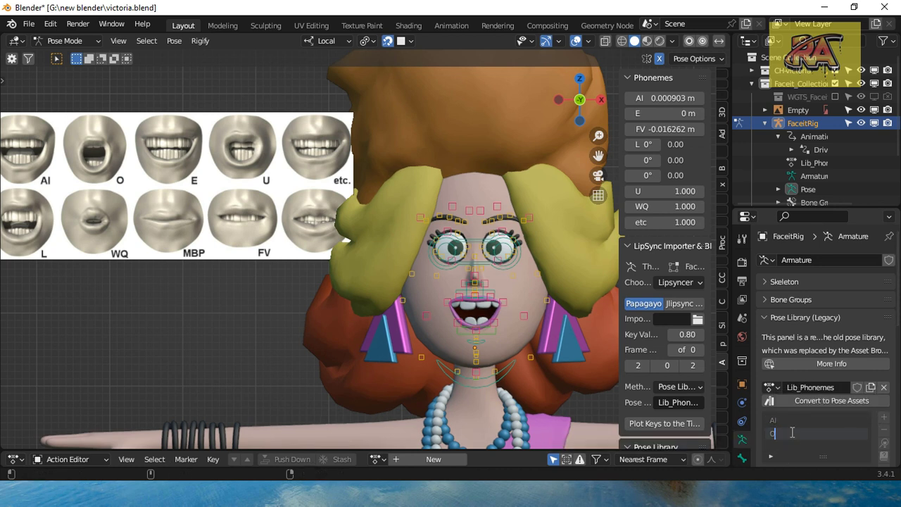
pyautogui.press('Return')
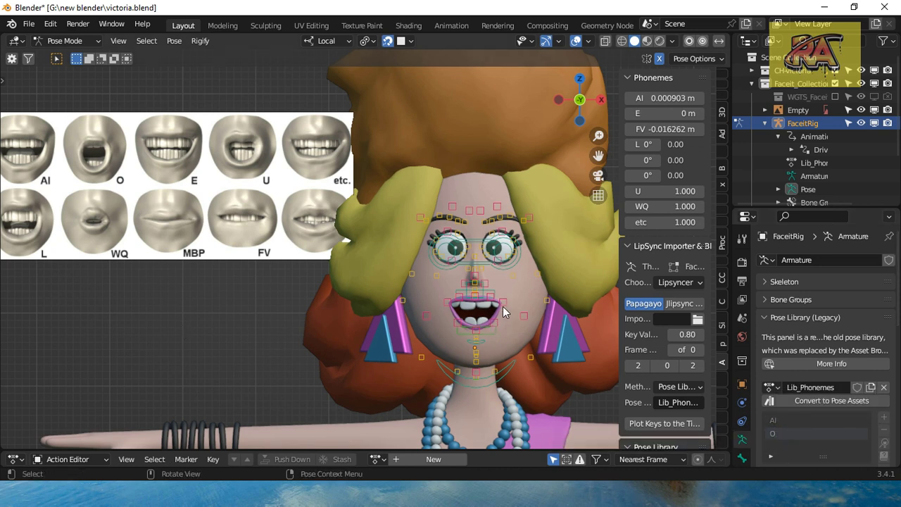
# Step: Clear all pose transforms on the face rig so the mouth closes
pyautogui.click(174, 40)
pyautogui.click(341, 69)
pyautogui.click(174, 40)
pyautogui.click(341, 69)
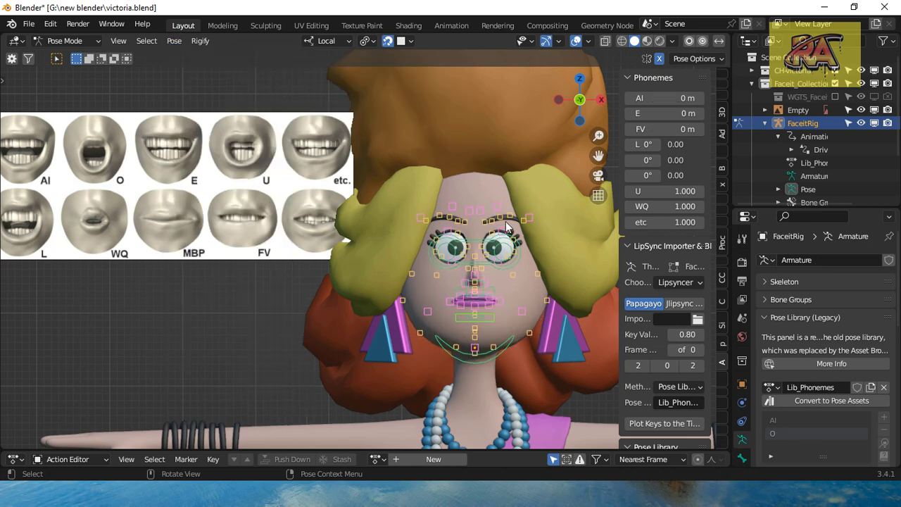
# Step: Move the jaw, mouth and chin controls to open the mouth
pyautogui.scroll(2, 530, 324)
pyautogui.click(507, 389)
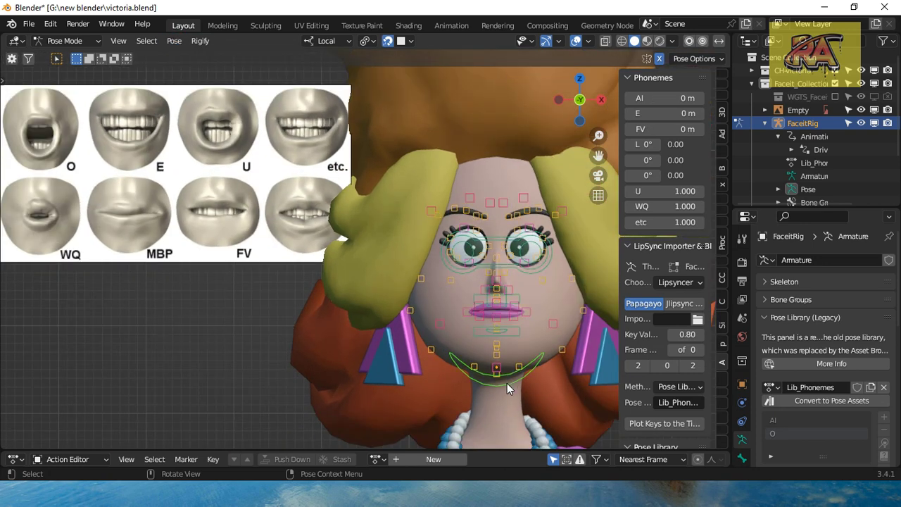
pyautogui.press('g')
pyautogui.press('Escape')
pyautogui.press('g')
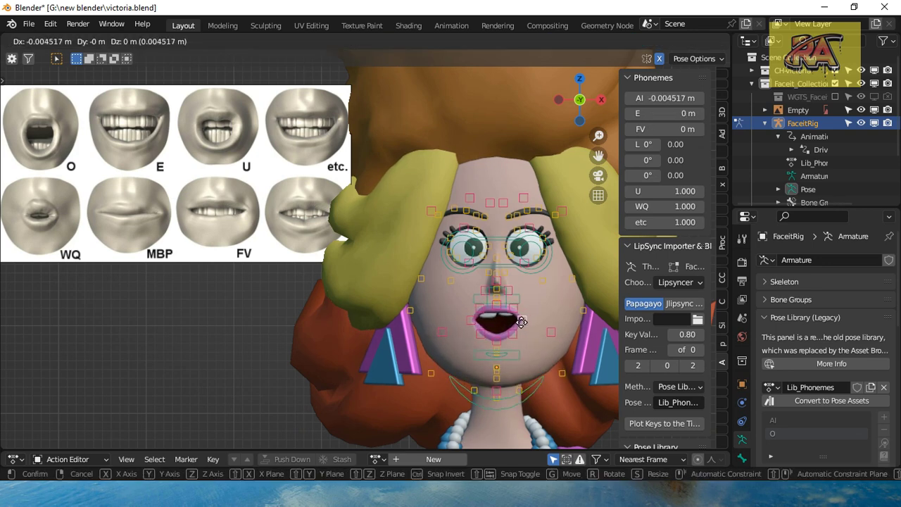
pyautogui.click(516, 321)
pyautogui.click(497, 344)
pyautogui.press('g')
pyautogui.click(497, 344)
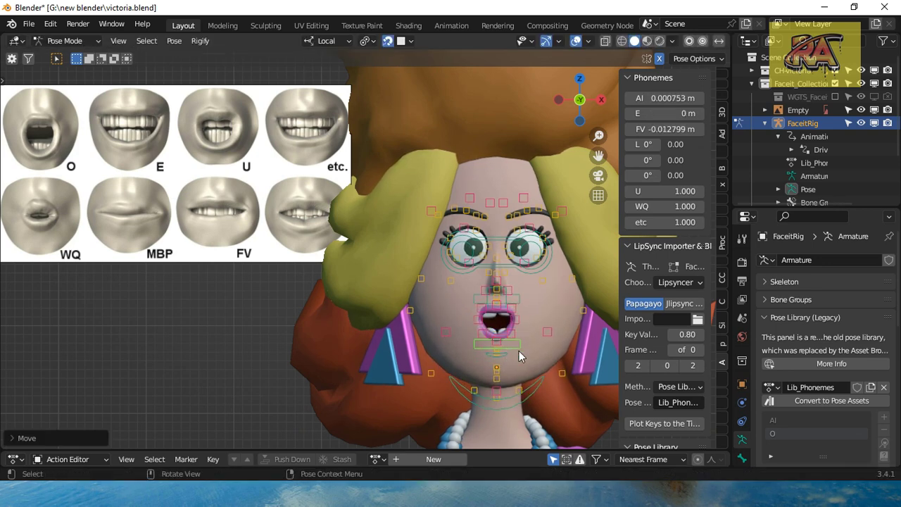
# Step: Select all face controls and preview the AI library pose on the mouth
pyautogui.click(887, 448)
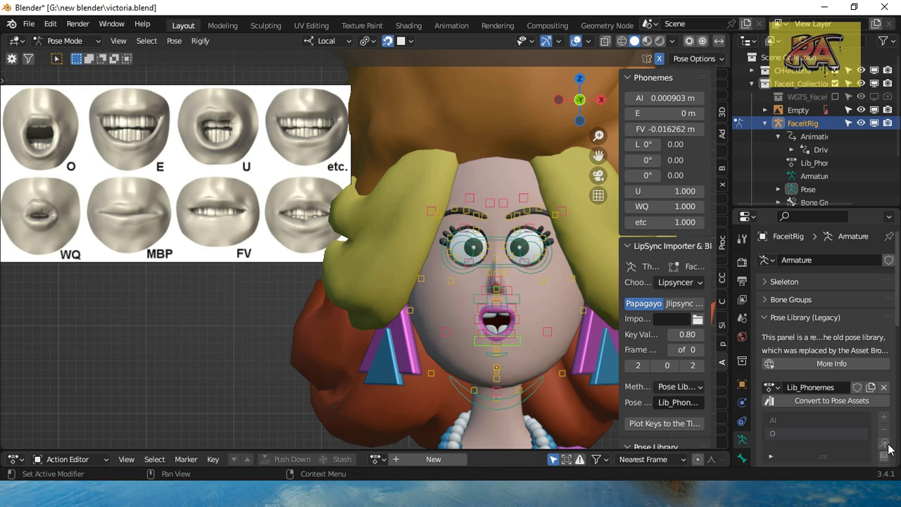
pyautogui.press('a')
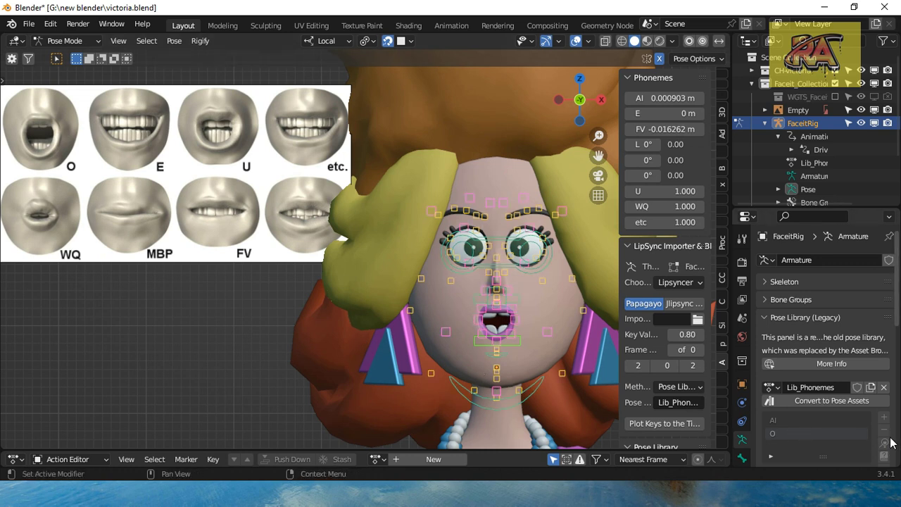
pyautogui.click(802, 423)
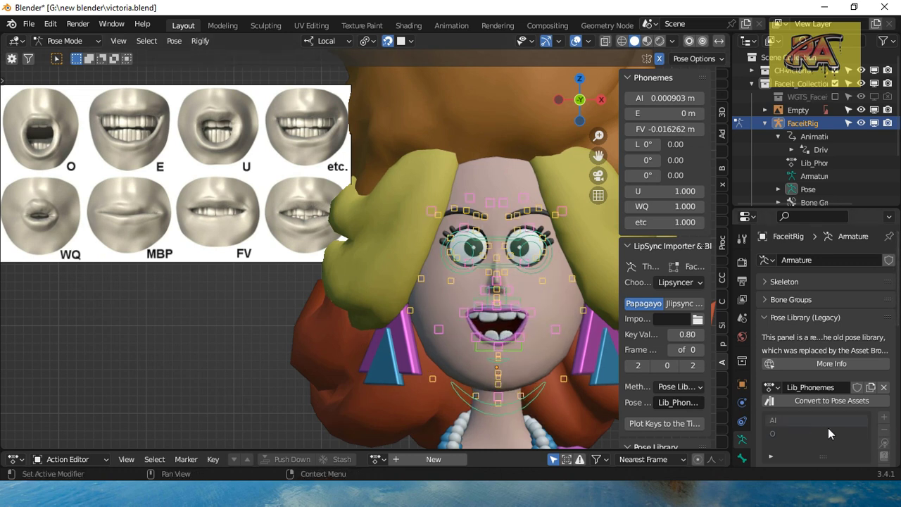
# Step: Select the O entry in Lib_Phonemes and remove it from the library
pyautogui.click(829, 434)
pyautogui.click(886, 445)
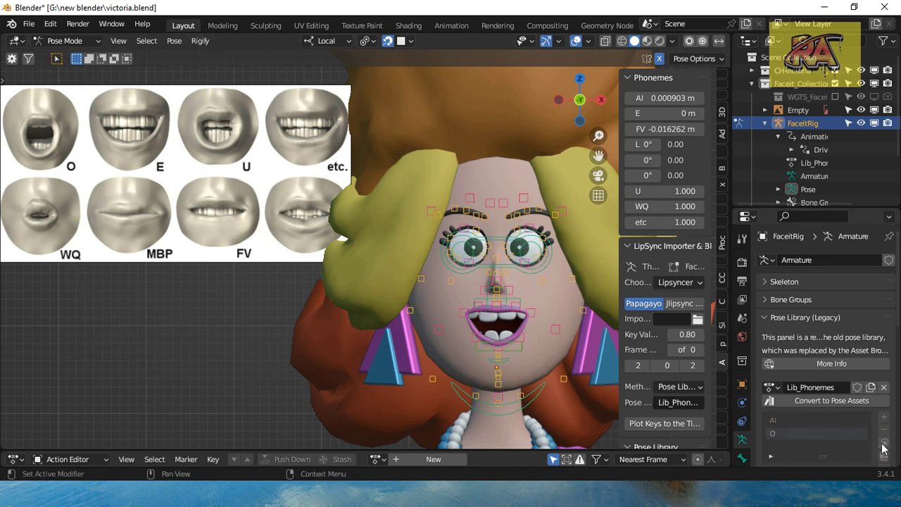
pyautogui.hotkey('ctrl', 'z')
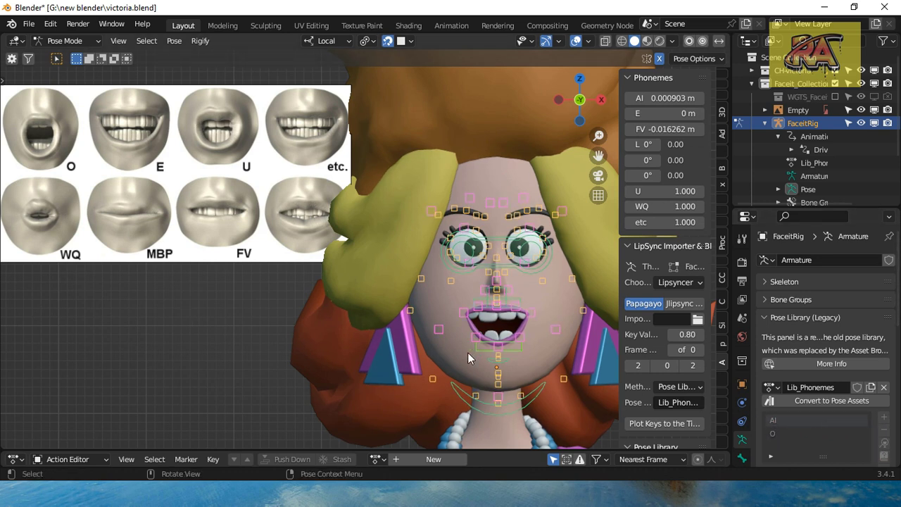
pyautogui.click(885, 430)
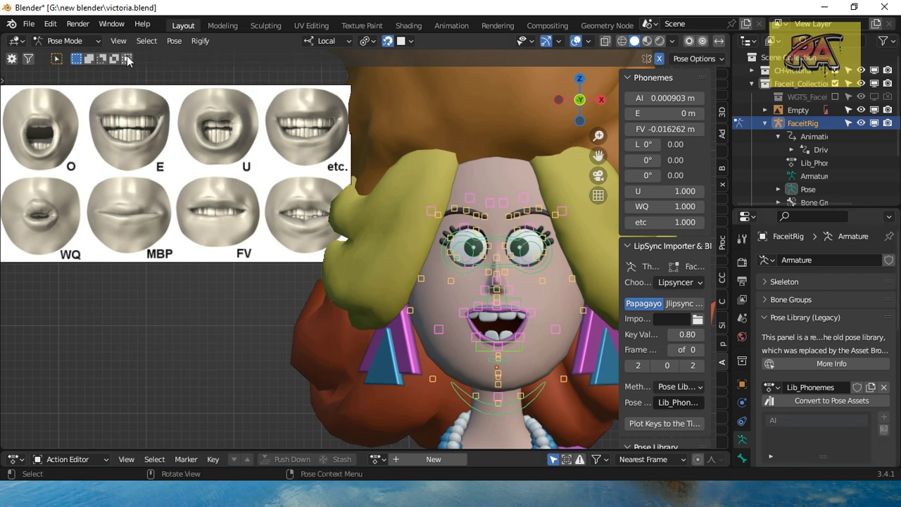
# Step: Reset the face rig to rest pose and apply the AI pose
pyautogui.click(174, 40)
pyautogui.moveTo(209, 69)
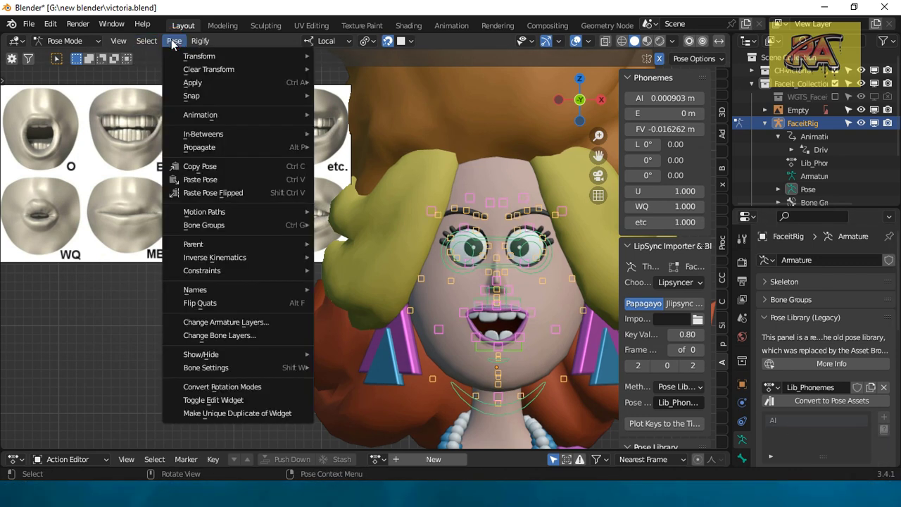
pyautogui.click(345, 76)
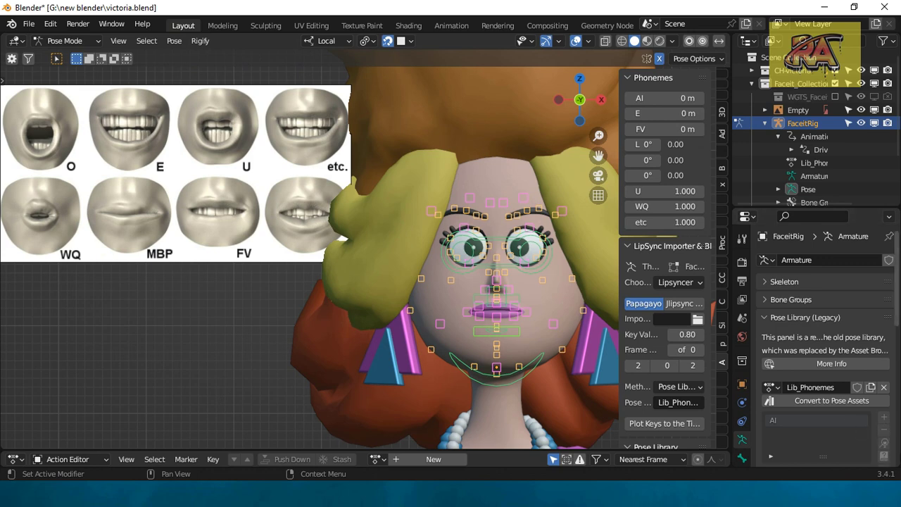
pyautogui.click(884, 443)
# Step: Reset the face rig to rest and drag the jaw control down to open the mouth
pyautogui.click(174, 40)
pyautogui.moveTo(208, 69)
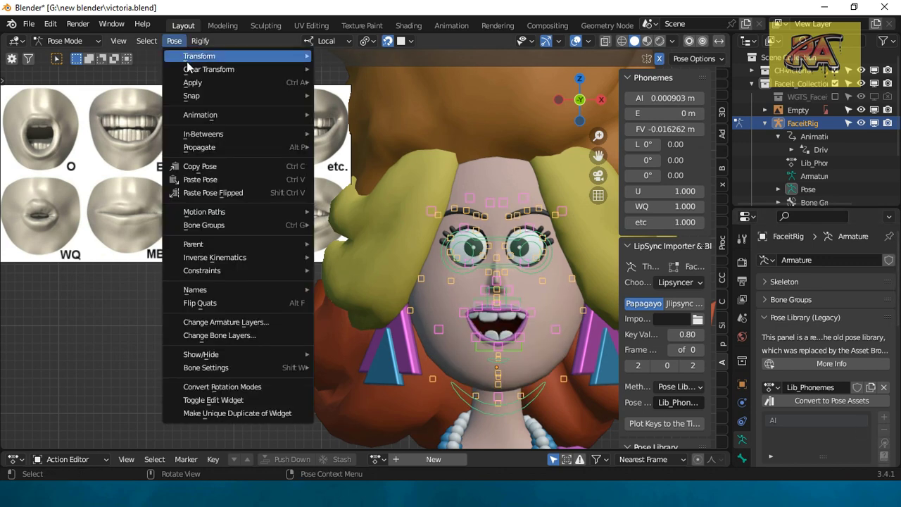
pyautogui.click(340, 72)
pyautogui.click(508, 385)
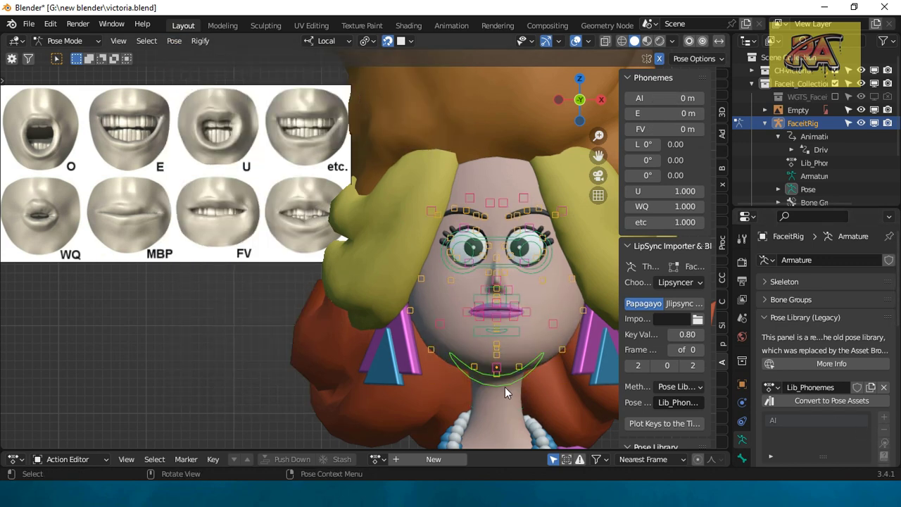
pyautogui.press('g')
pyautogui.click(502, 411)
pyautogui.press('g')
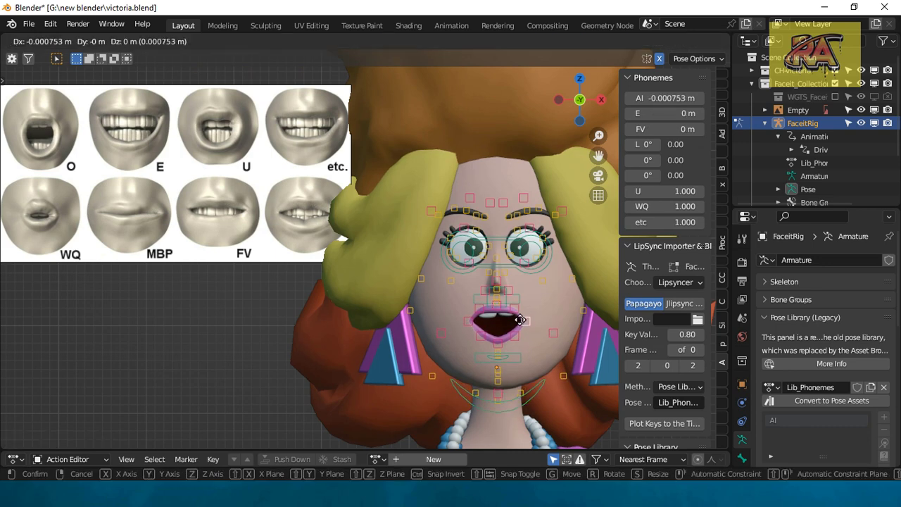
pyautogui.rightClick(513, 320)
# Step: Raise the chin control to round the mouth and add the shape as a new pose
pyautogui.click(507, 363)
pyautogui.press('g')
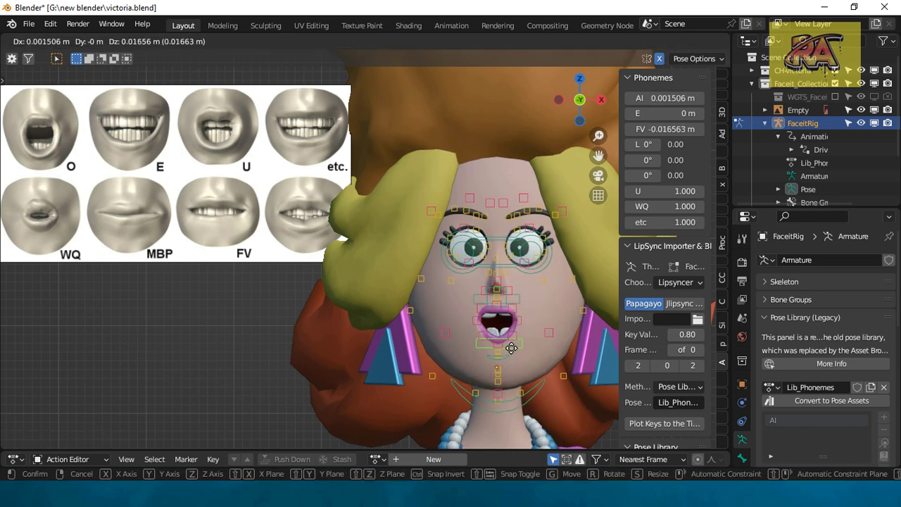
pyautogui.rightClick(510, 348)
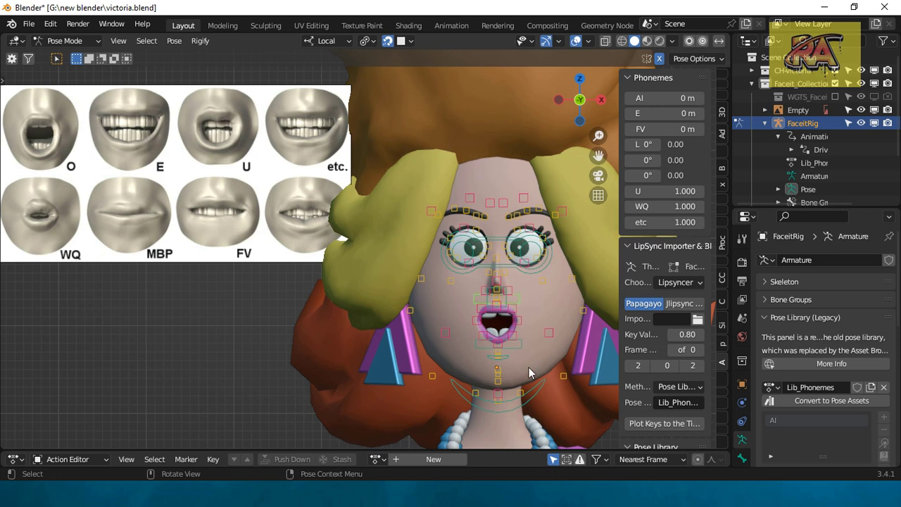
pyautogui.click(520, 413)
pyautogui.press('g')
pyautogui.click(519, 402)
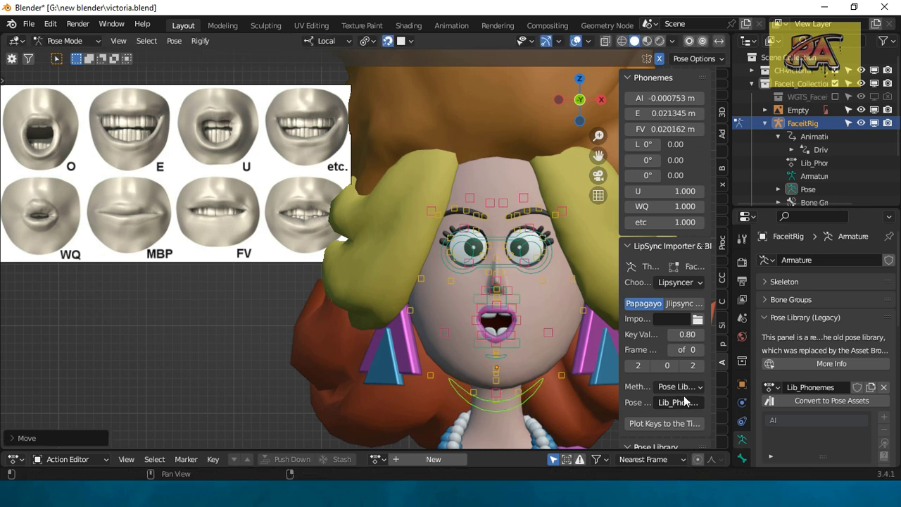
pyautogui.click(885, 419)
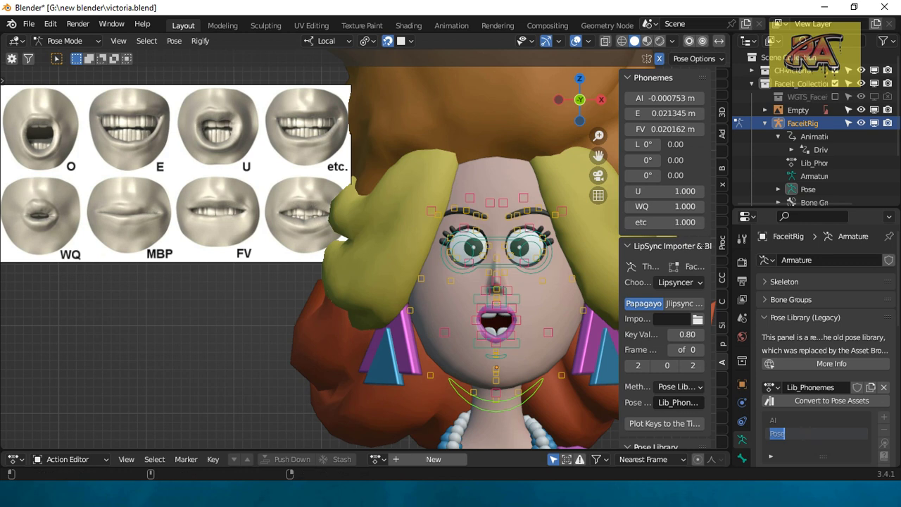
# Step: Name the new pose O and re-expand the Pose Library (Legacy) section
pyautogui.write('O')
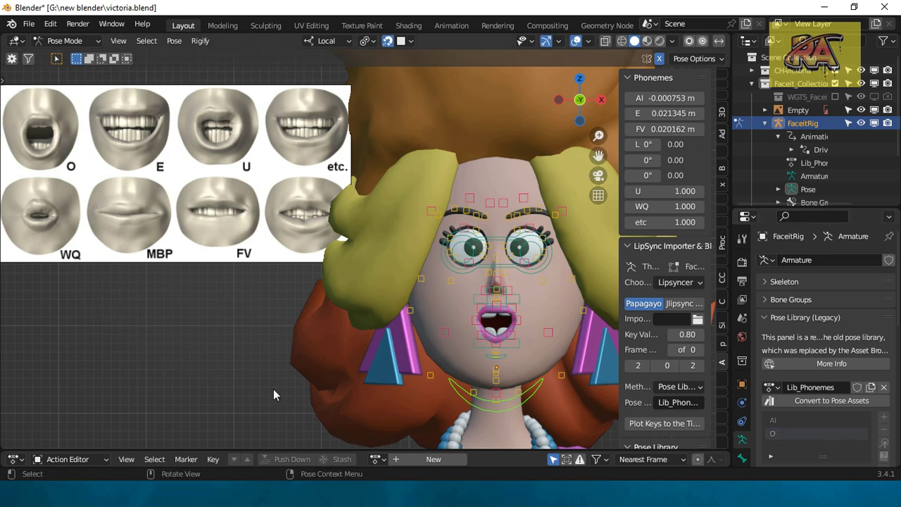
pyautogui.press('Return')
pyautogui.click(805, 317)
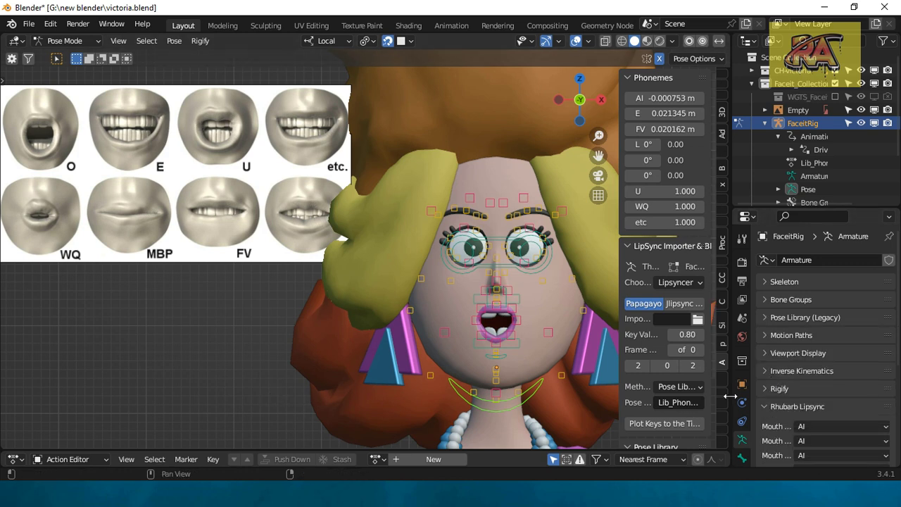
pyautogui.click(764, 318)
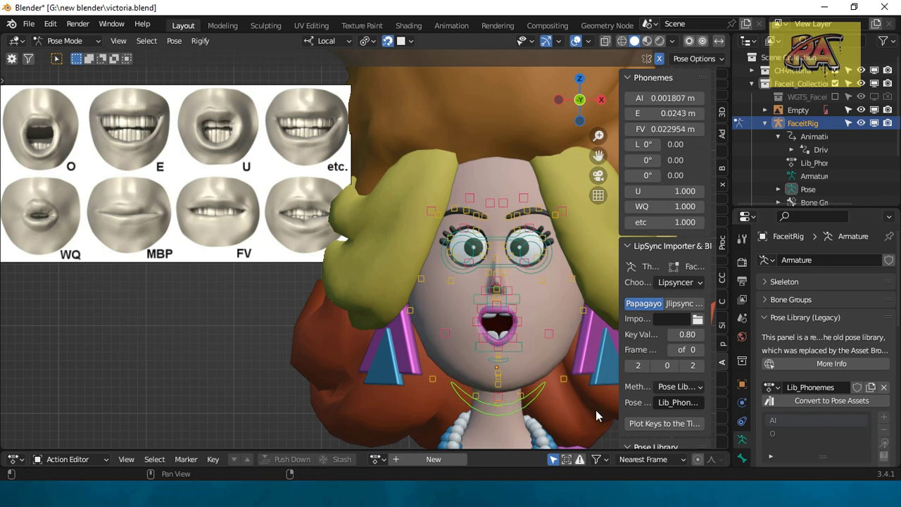
# Step: Delete the O pose from Lib_Phonemes and clear all transforms back to rest
pyautogui.click(174, 40)
pyautogui.moveTo(210, 78)
pyautogui.click(339, 68)
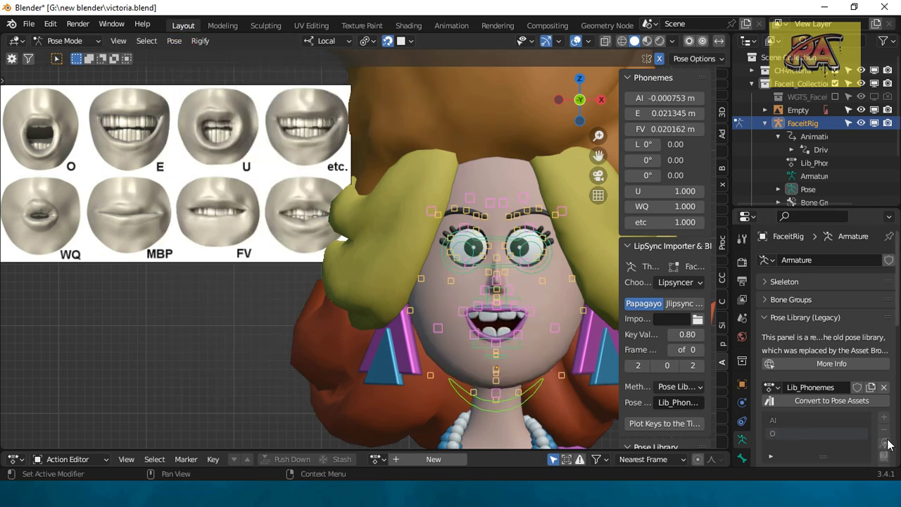
pyautogui.keyDown('ctrl'); pyautogui.click(656, 446); pyautogui.keyUp('ctrl')
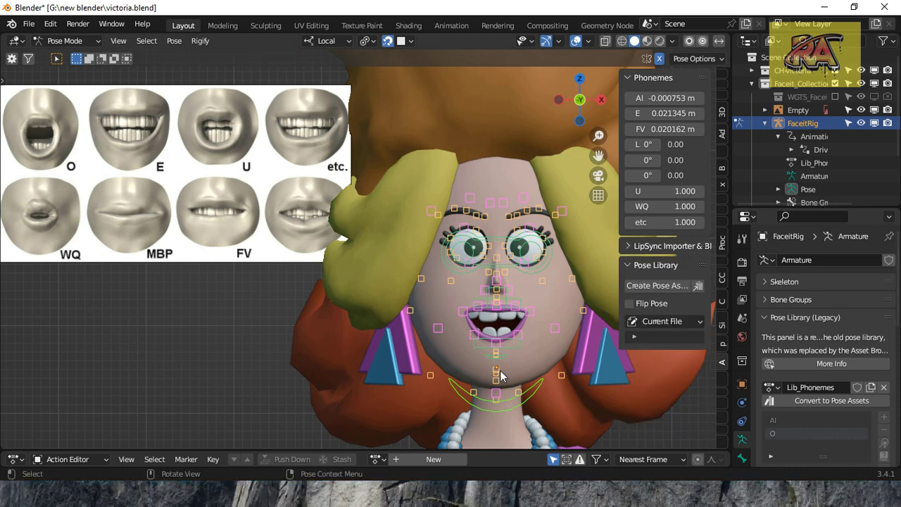
pyautogui.click(886, 447)
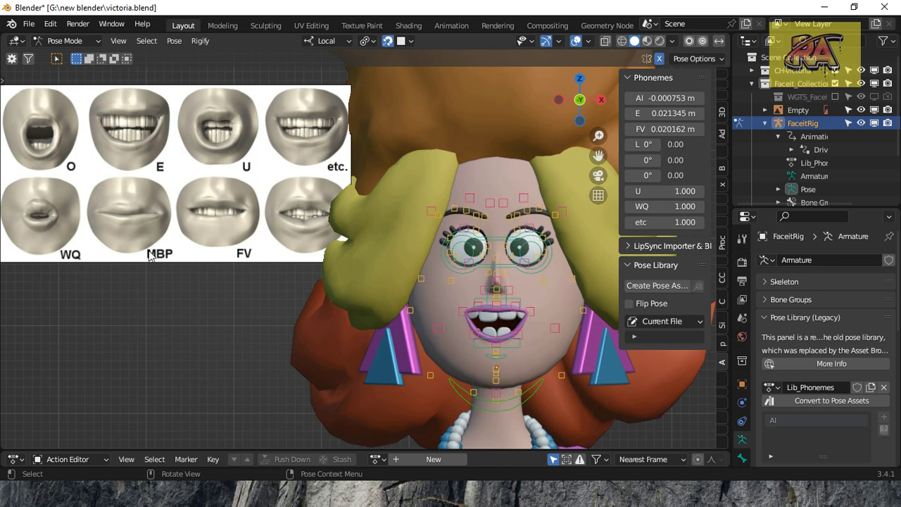
pyautogui.click(174, 40)
pyautogui.click(338, 68)
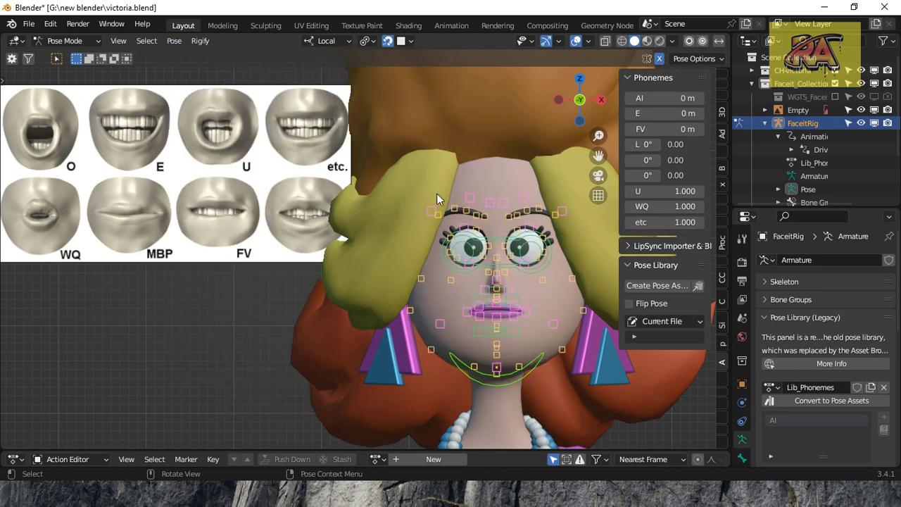
# Step: Open the jaw and round the lip controls into an O mouth shape
pyautogui.click(225, 358)
pyautogui.press('g')
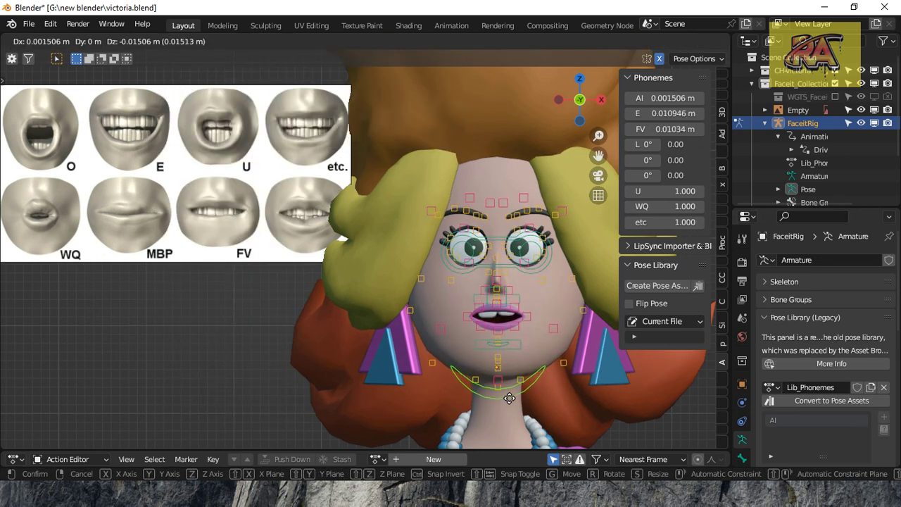
pyautogui.click(511, 412)
pyautogui.press('g')
pyautogui.click(518, 324)
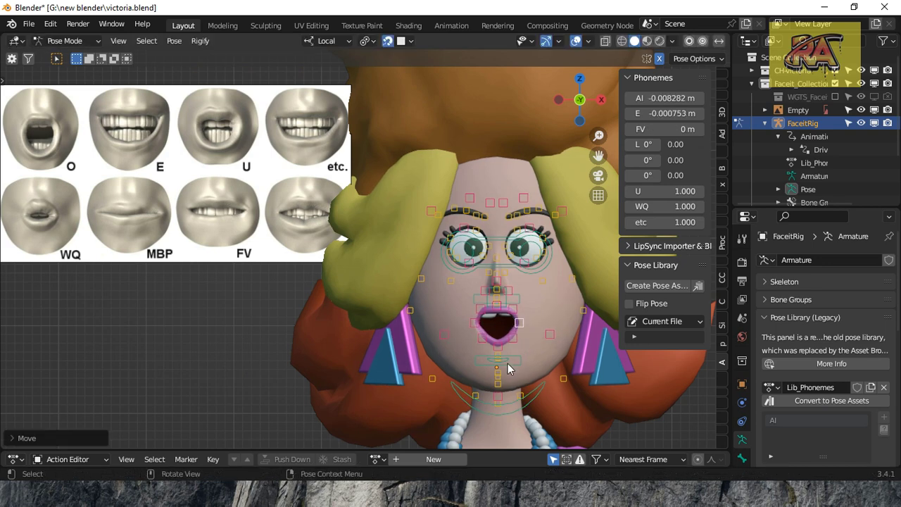
pyautogui.press('g')
pyautogui.click(509, 357)
pyautogui.click(498, 347)
pyautogui.press('g')
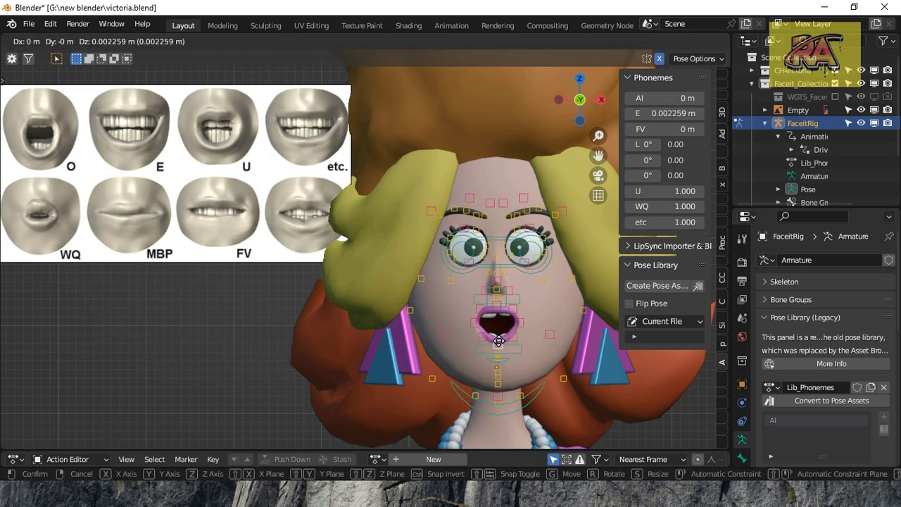
pyautogui.click(497, 340)
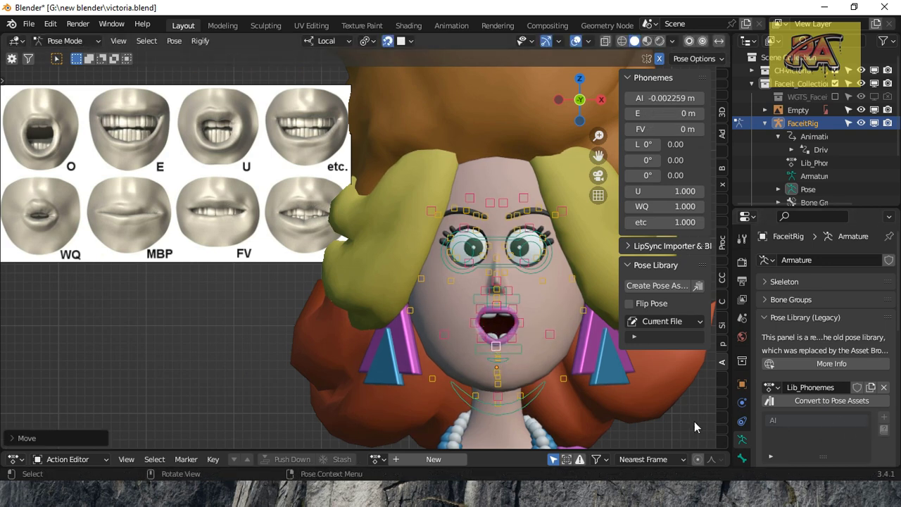
# Step: Add the mouth shape to Lib_Phonemes as a new pose named O
pyautogui.click(884, 415)
pyautogui.click(785, 427)
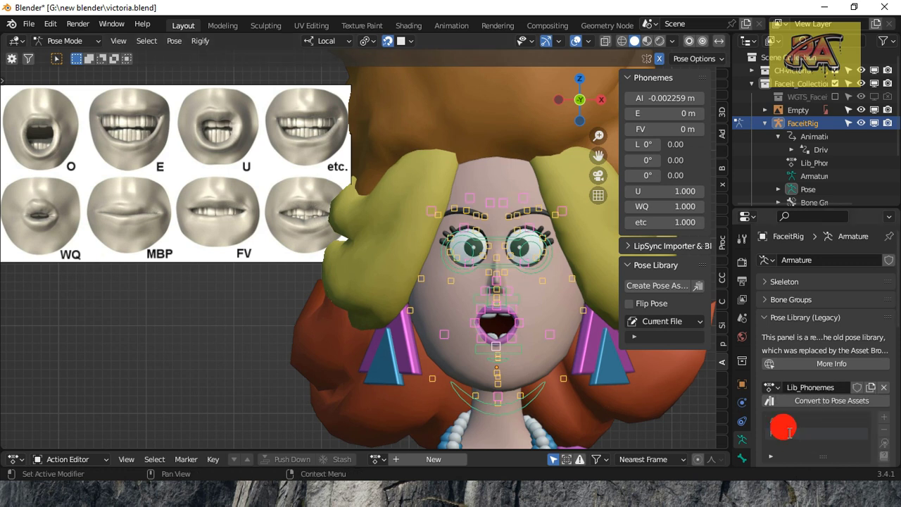
pyautogui.write('O')
pyautogui.press('Return')
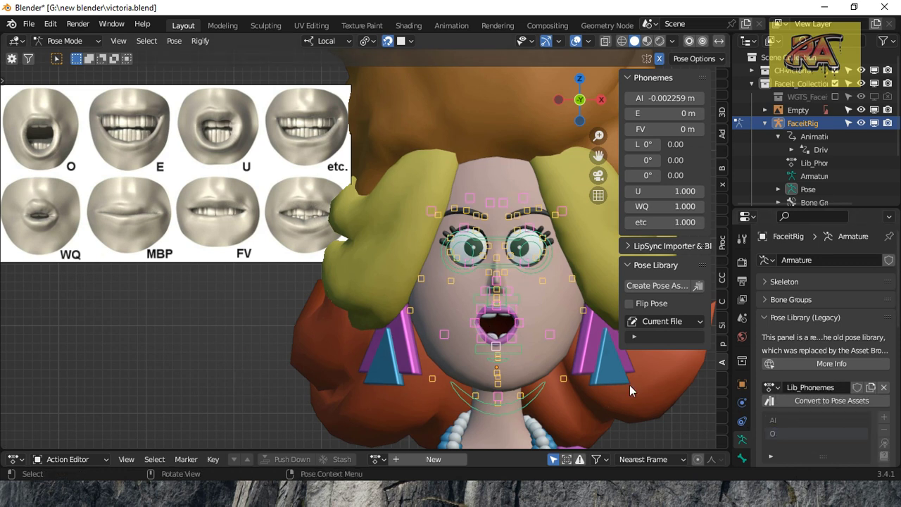
# Step: Preview the AI pose and then the O pose on the face
pyautogui.click(785, 422)
pyautogui.click(885, 444)
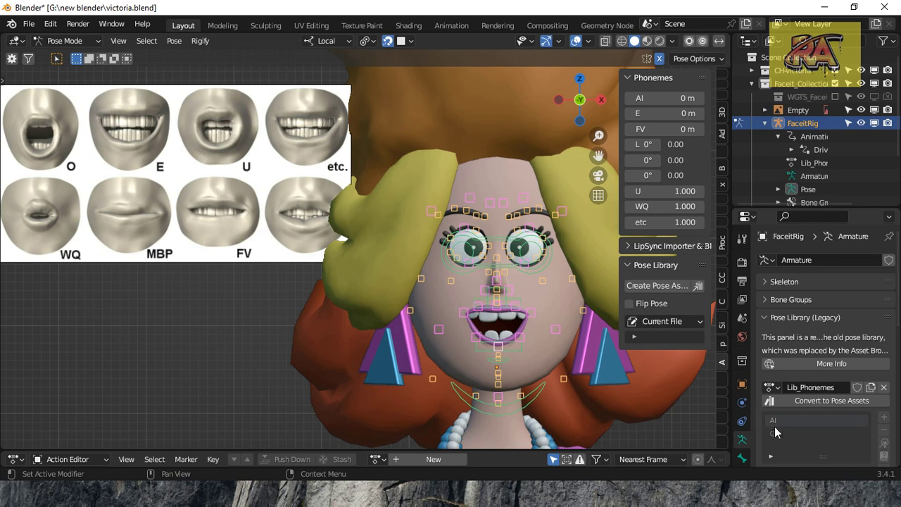
pyautogui.click(774, 433)
pyautogui.click(885, 444)
# Step: Select all face-rig controls in preparation for clearing their transforms
pyautogui.click(547, 413)
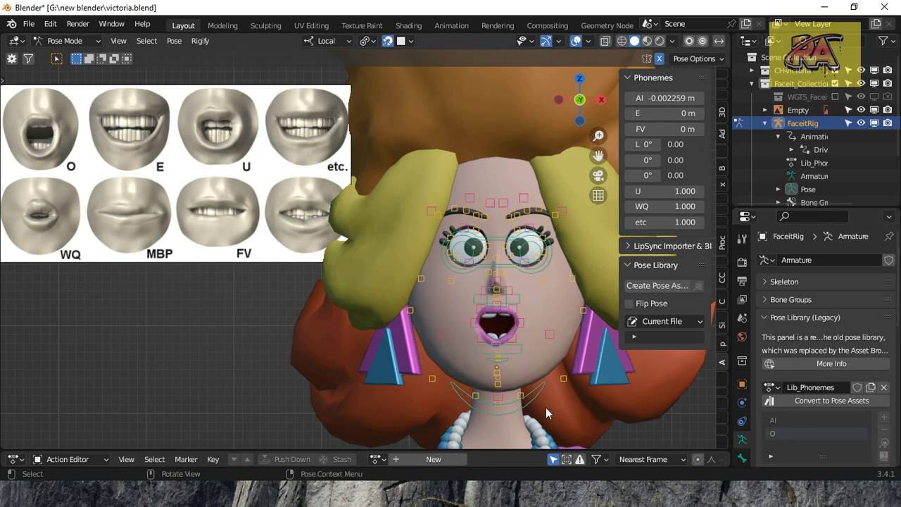
pyautogui.press('a')
pyautogui.click(174, 40)
# Step: Clear all transforms to neutral, then pull the jaw control down to open the mouth
pyautogui.click(345, 66)
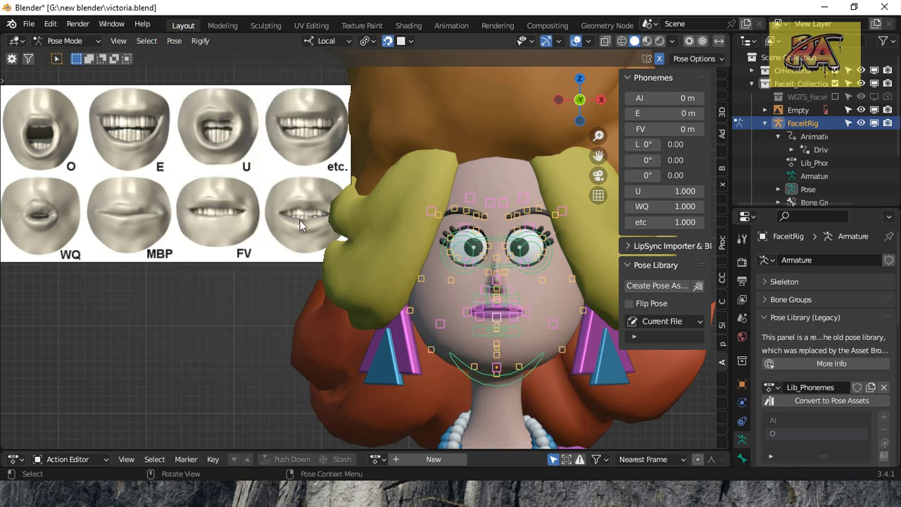
pyautogui.moveTo(599, 155); pyautogui.dragTo(591, 191)
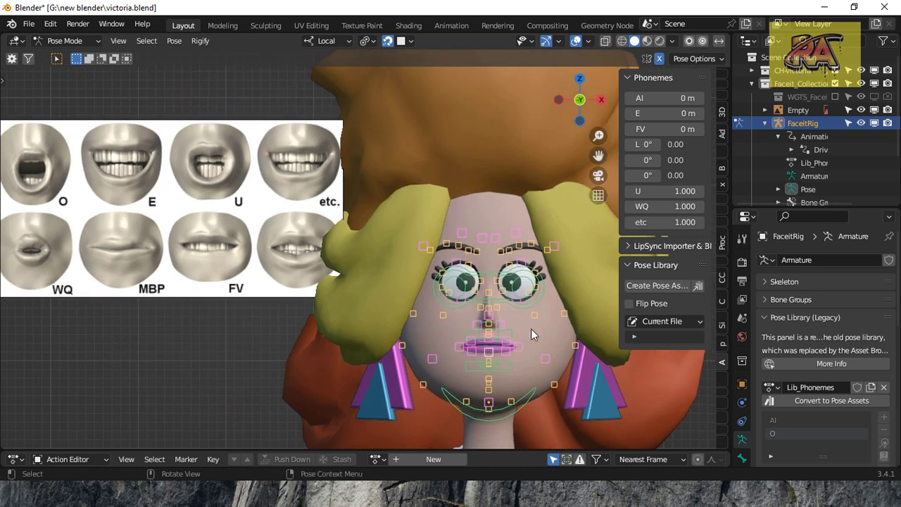
pyautogui.click(507, 408)
pyautogui.press('g')
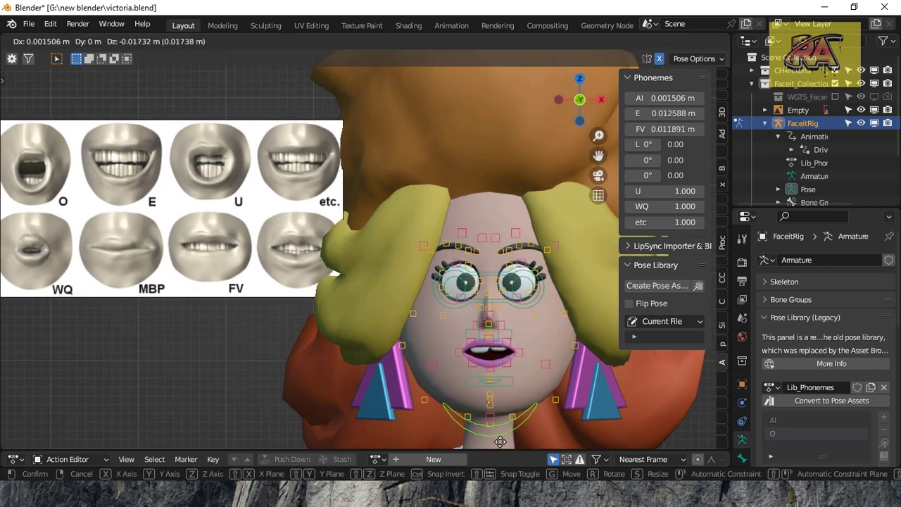
pyautogui.click(500, 447)
# Step: Raise the right lip corner and lower the lower-lip control
pyautogui.click(519, 353)
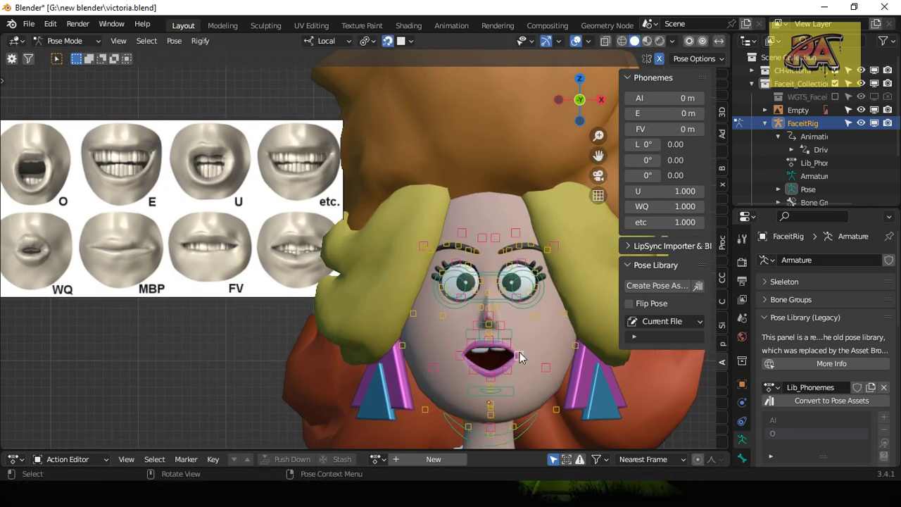
pyautogui.press('g')
pyautogui.click(512, 331)
pyautogui.click(509, 367)
pyautogui.press('g')
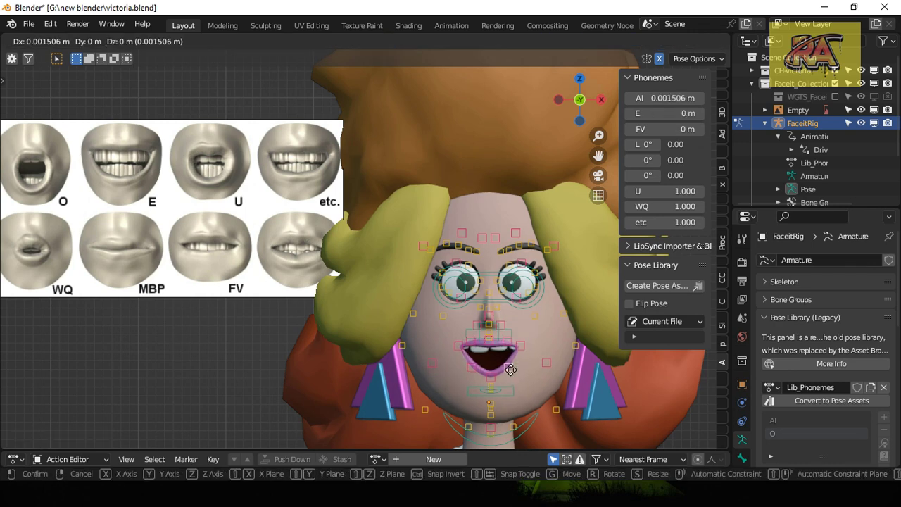
pyautogui.click(512, 372)
pyautogui.press('g')
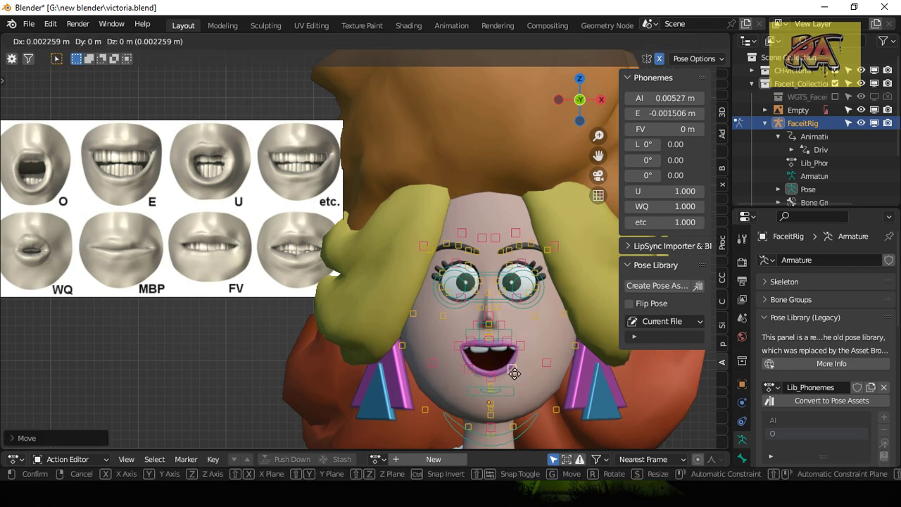
# Step: Adjust the chin and upper-lip controls, then clear all transforms back to rest pose
pyautogui.click(512, 403)
pyautogui.press('g')
pyautogui.click(512, 396)
pyautogui.click(510, 333)
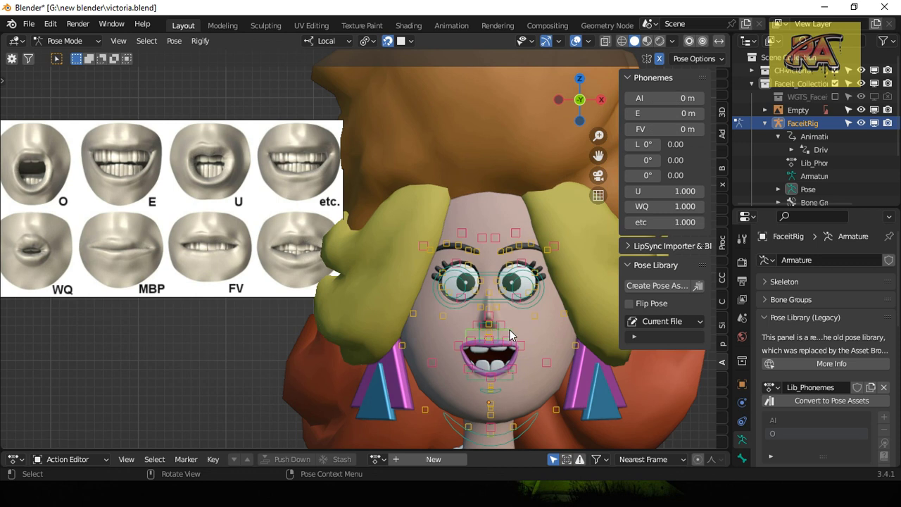
pyautogui.press('g')
pyautogui.click(535, 365)
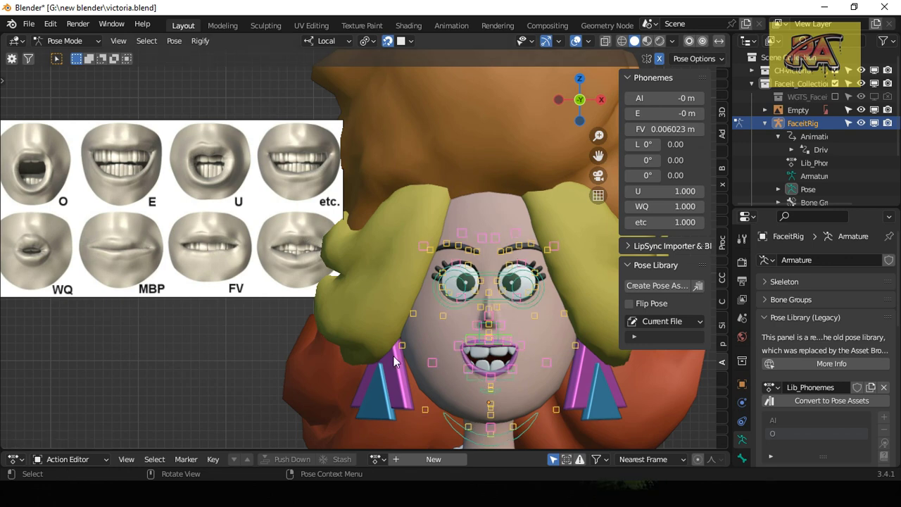
pyautogui.click(174, 40)
pyautogui.click(338, 66)
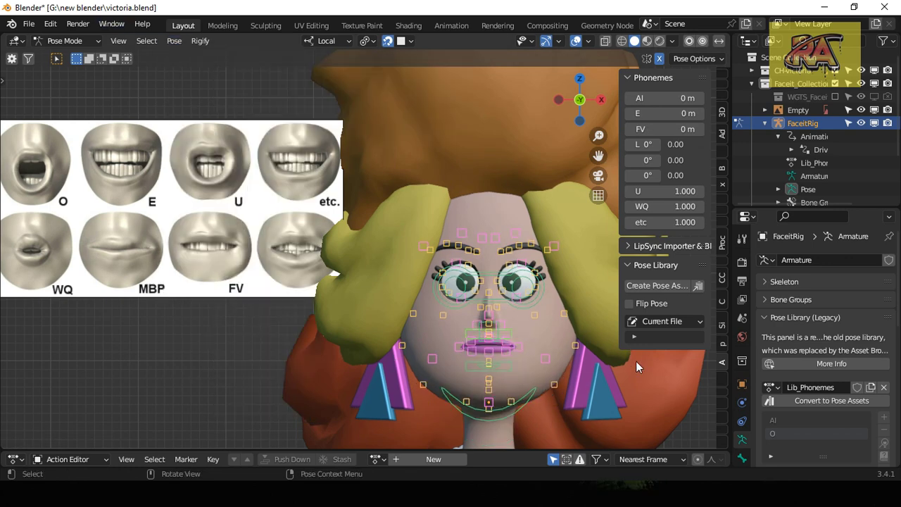
# Step: Open the jaw and pull a mouth corner up into a smile
pyautogui.moveTo(598, 156); pyautogui.dragTo(563, 141)
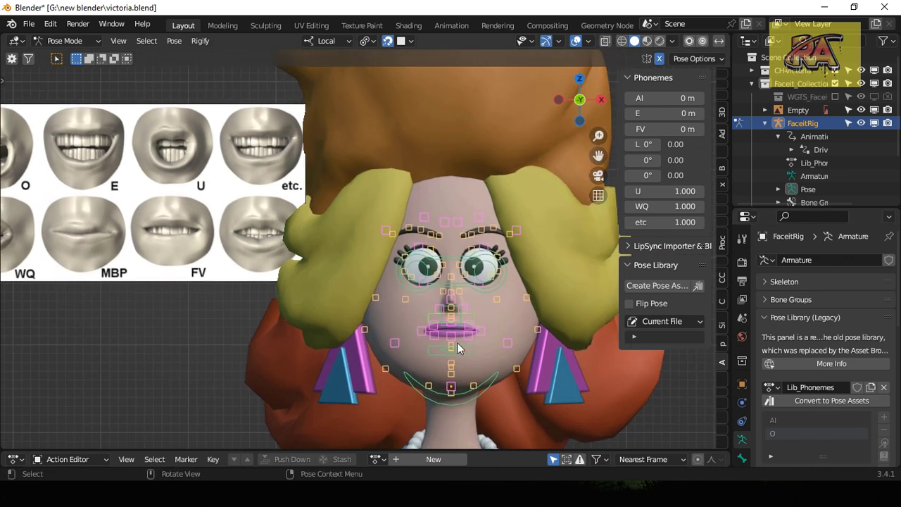
pyautogui.click(285, 359)
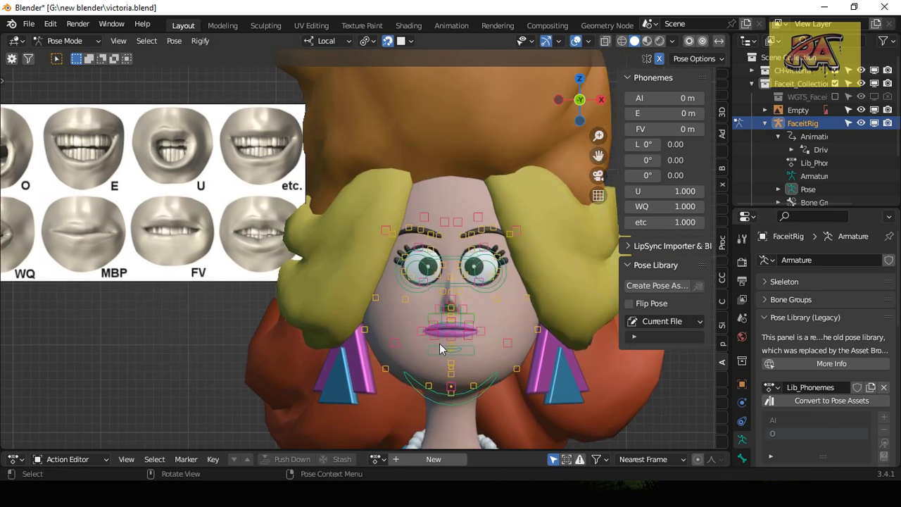
pyautogui.click(468, 399)
pyautogui.press('g')
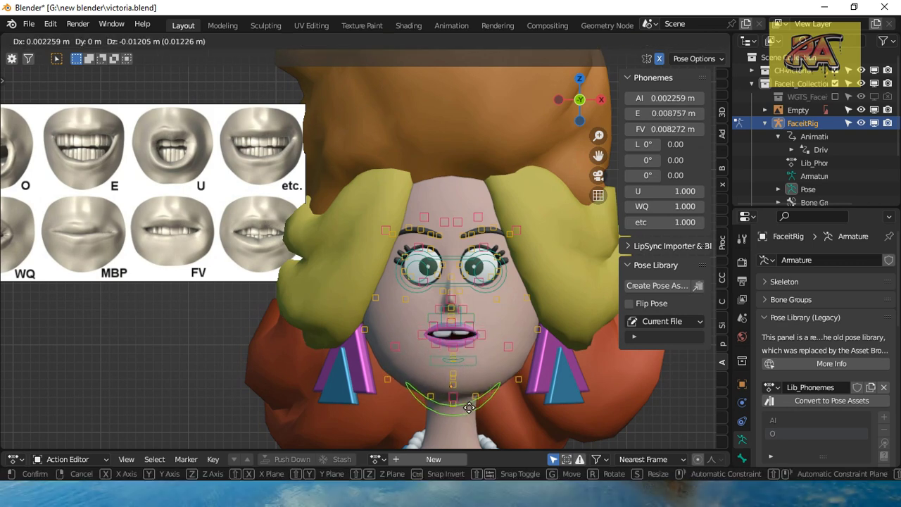
pyautogui.click(467, 415)
pyautogui.scroll(2, 492, 402)
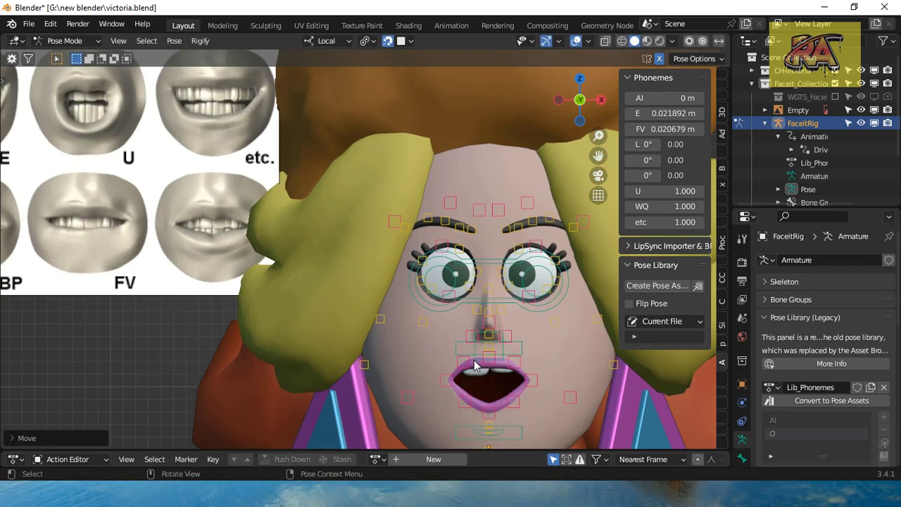
pyautogui.press('g')
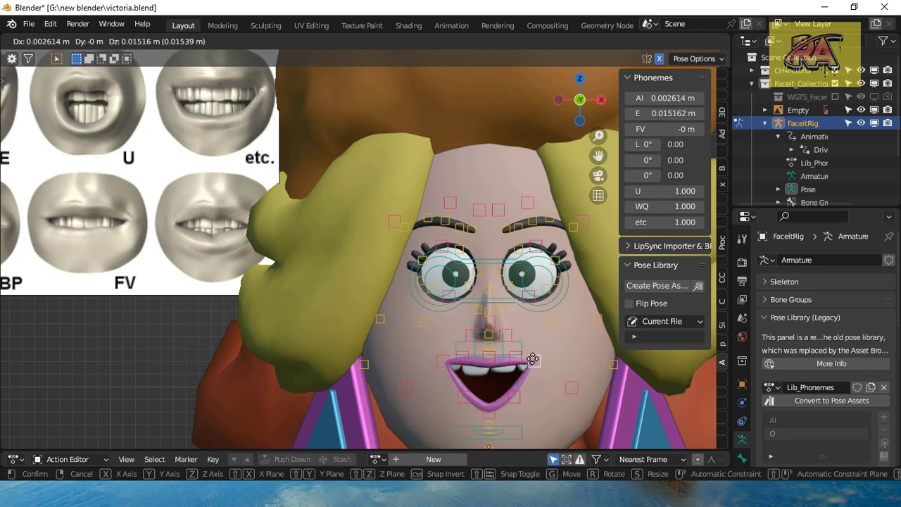
pyautogui.click(514, 400)
pyautogui.press('g')
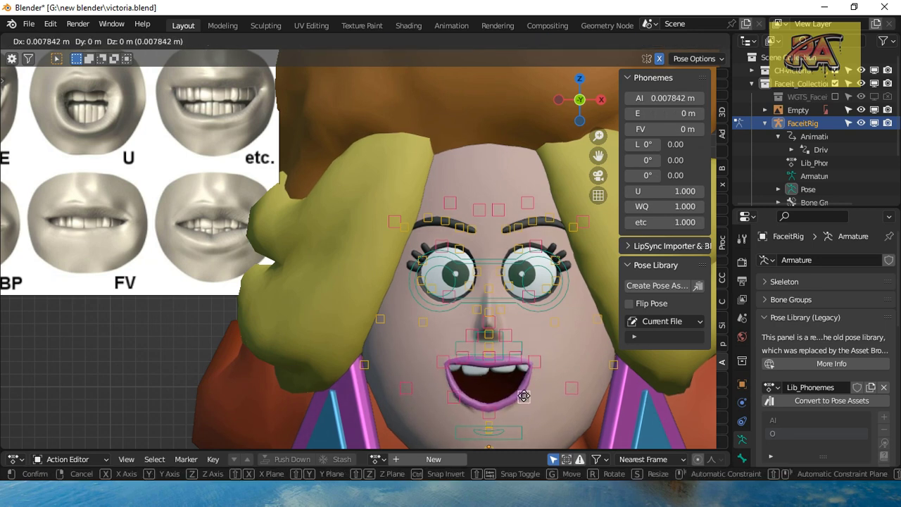
pyautogui.click(523, 393)
# Step: Adjust the lower-lip and mouth controls to bare the teeth
pyautogui.click(493, 420)
pyautogui.press('g')
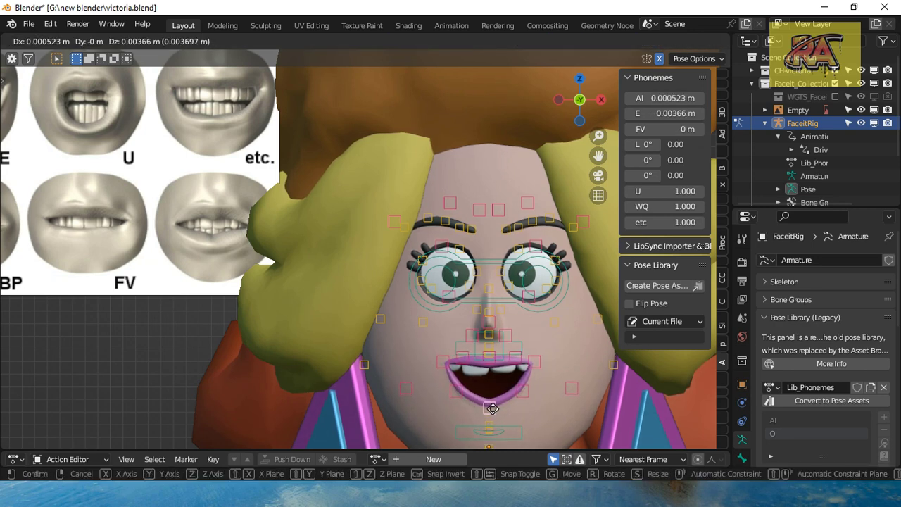
pyautogui.click(493, 419)
pyautogui.click(493, 435)
pyautogui.press('g')
pyautogui.click(490, 431)
pyautogui.click(489, 431)
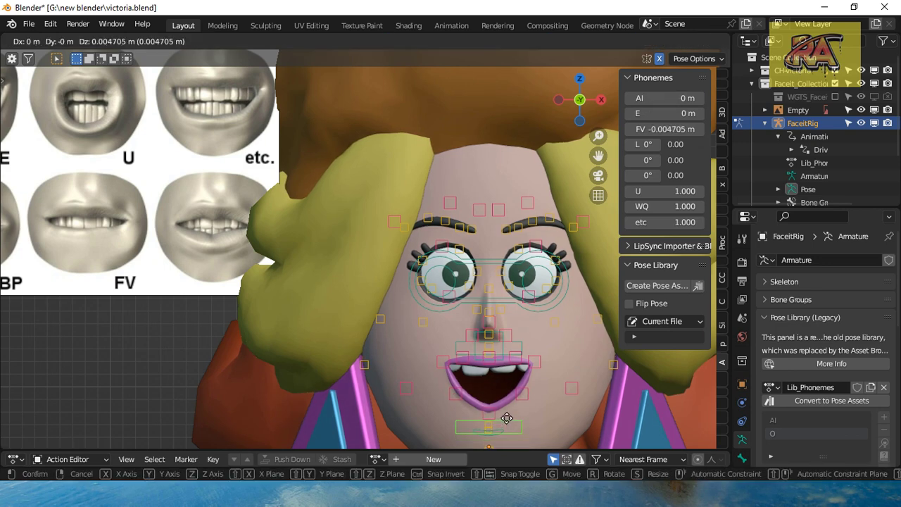
pyautogui.press('g')
pyautogui.click(514, 350)
pyautogui.click(520, 349)
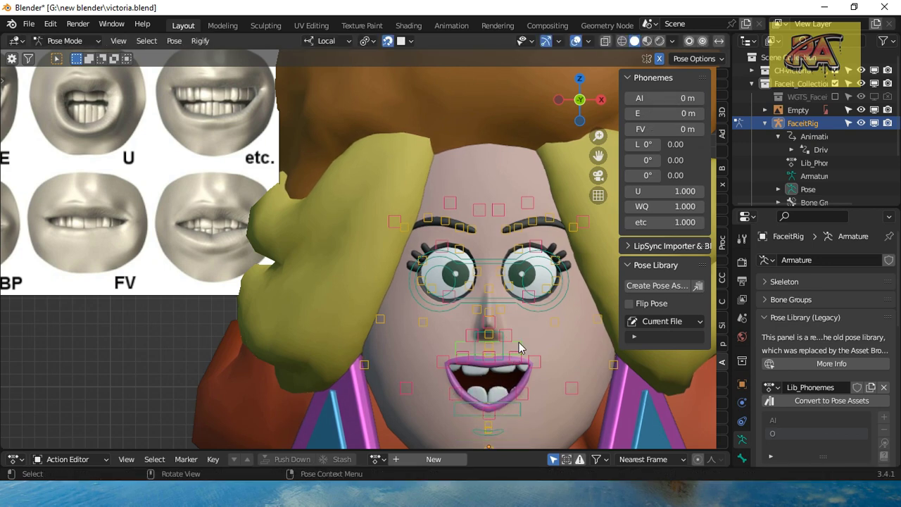
pyautogui.press('g')
pyautogui.click(521, 357)
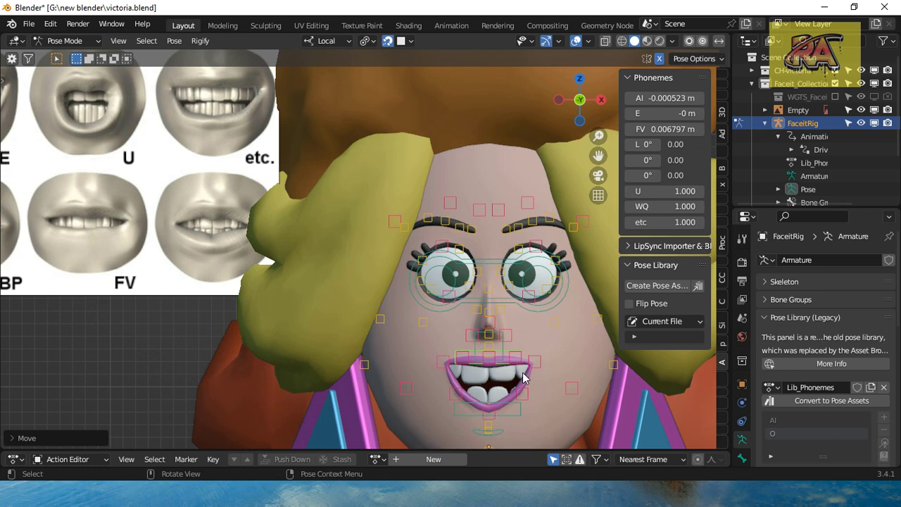
pyautogui.press('g')
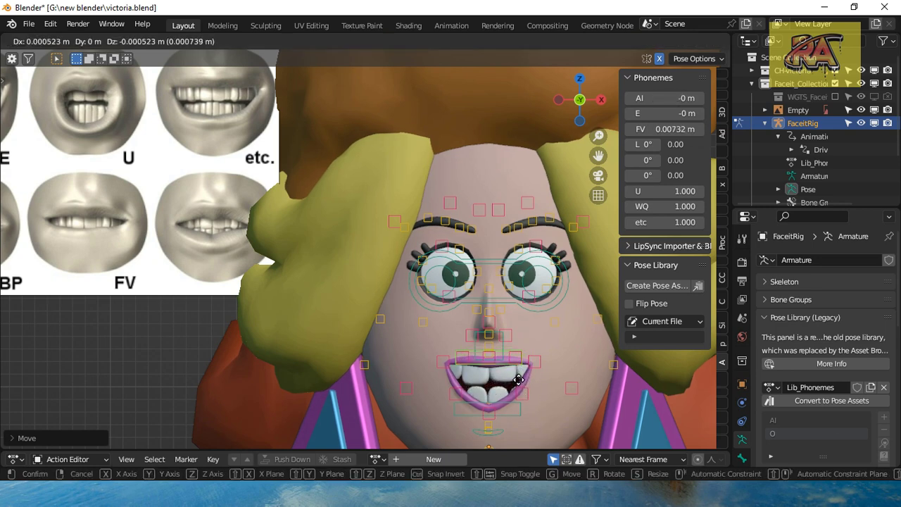
pyautogui.click(457, 368)
# Step: Tweak the chin and lip controls to refine the wide E shape
pyautogui.click(508, 412)
pyautogui.press('g')
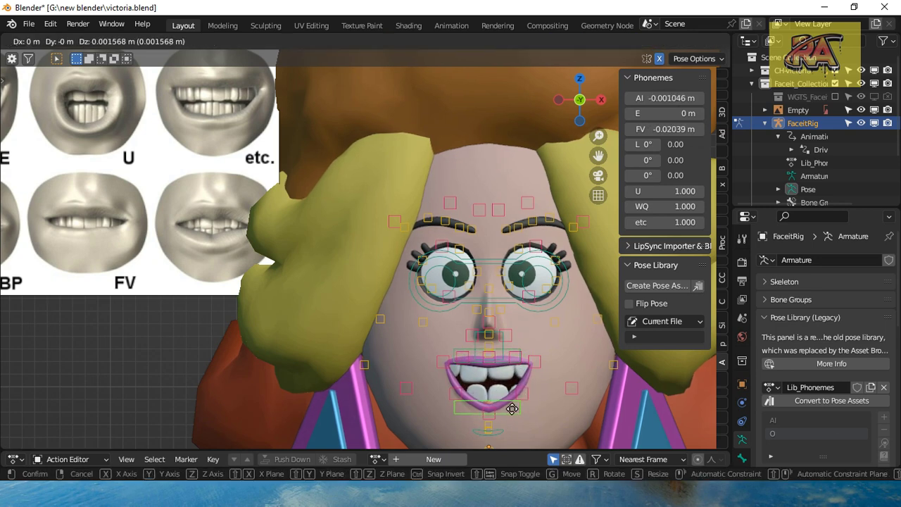
pyautogui.click(512, 409)
pyautogui.press('g')
pyautogui.click(528, 404)
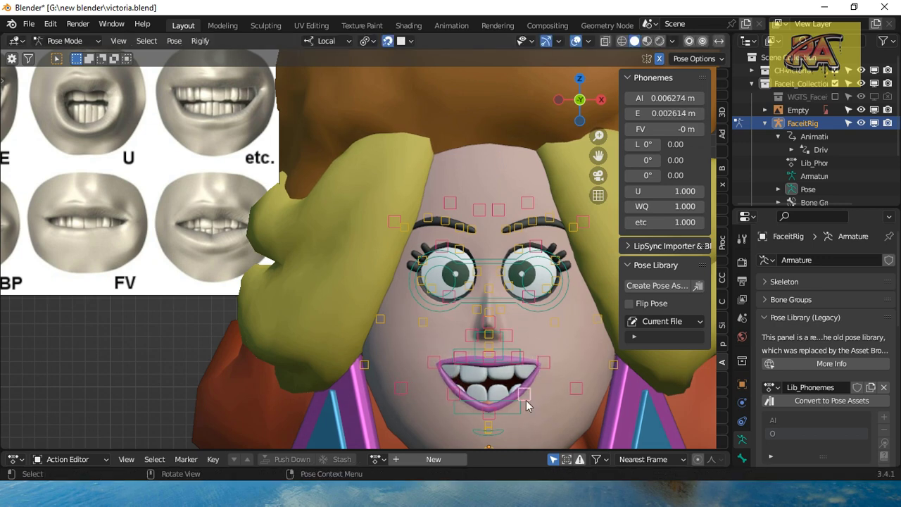
pyautogui.press('g')
pyautogui.click(524, 412)
pyautogui.click(501, 419)
pyautogui.press('g')
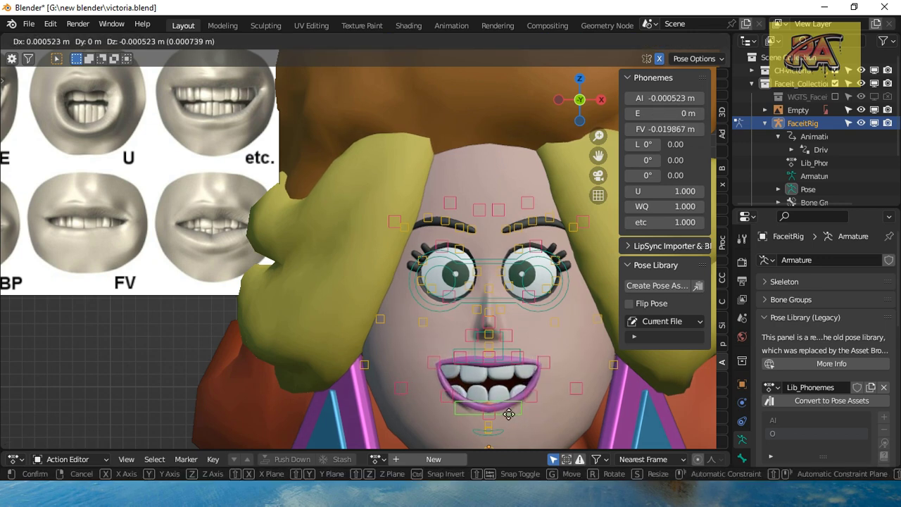
pyautogui.click(509, 415)
pyautogui.press('g')
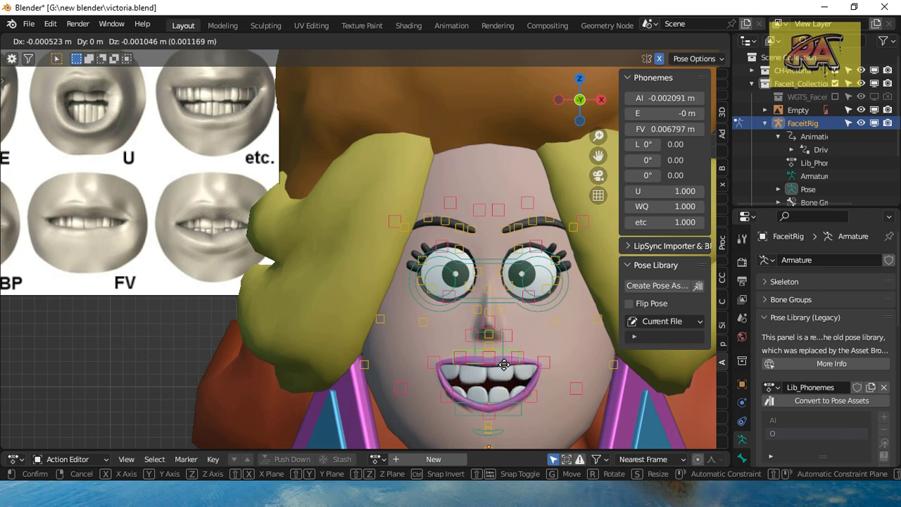
pyautogui.click(504, 364)
# Step: Widen the smile by moving the mouth-corner control
pyautogui.scroll(-1, 494, 399)
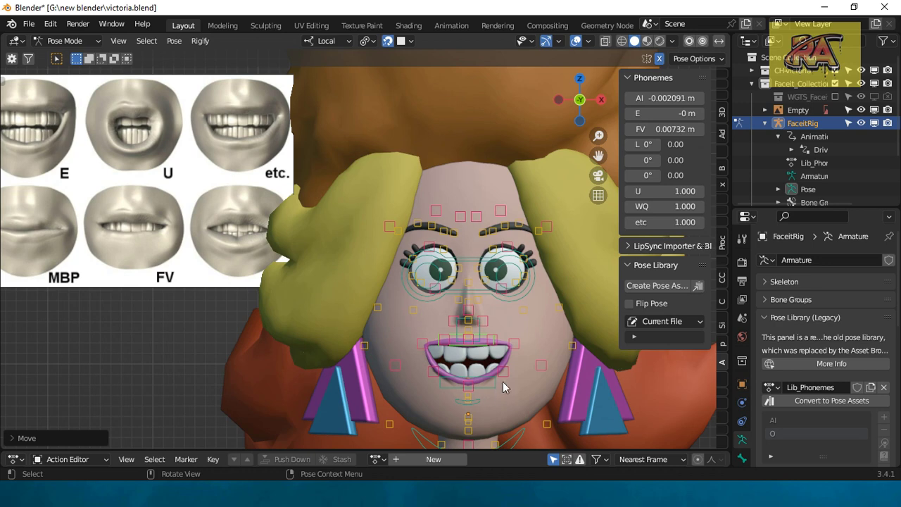
pyautogui.click(514, 354)
pyautogui.press('g')
pyautogui.click(519, 360)
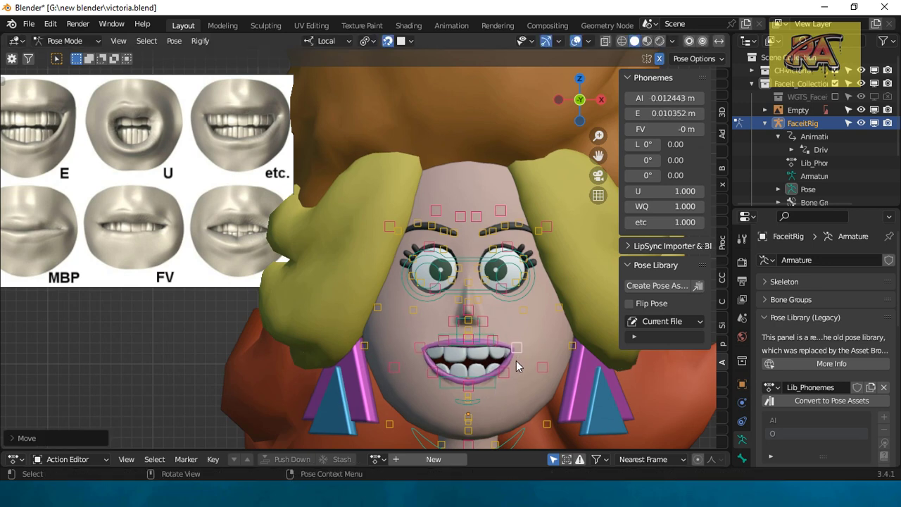
pyautogui.scroll(-1, 504, 380)
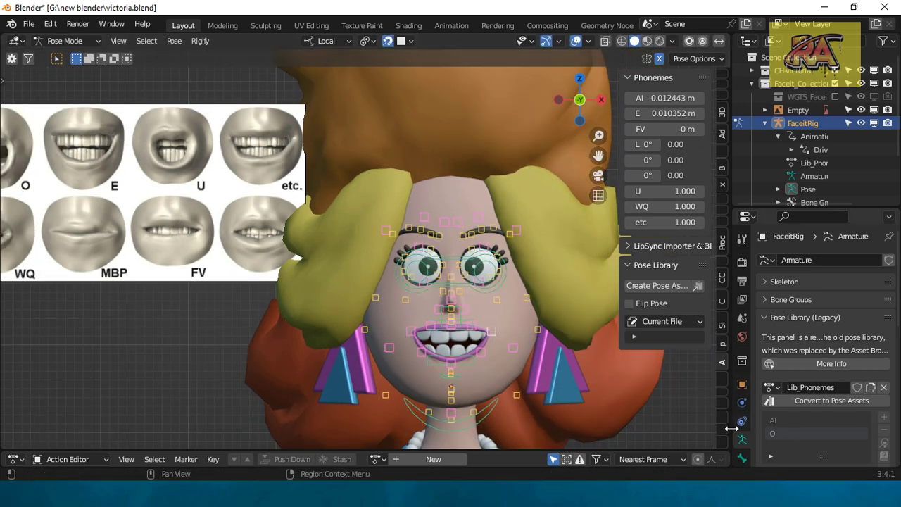
# Step: Add the mouth shape to Lib_Phonemes as a new pose named E
pyautogui.click(884, 417)
pyautogui.click(832, 419)
pyautogui.doubleClick(798, 446)
pyautogui.write('E')
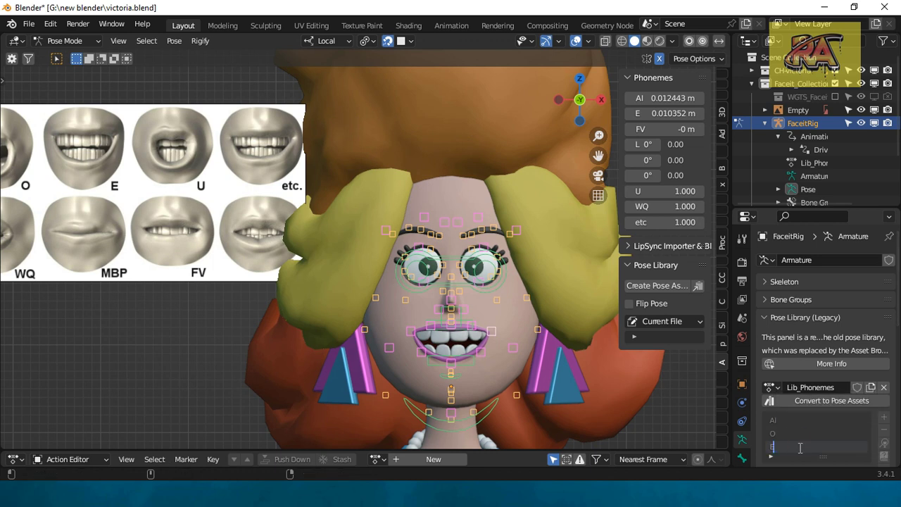
# Step: Preview the O, AI and E poses in turn
pyautogui.click(772, 444)
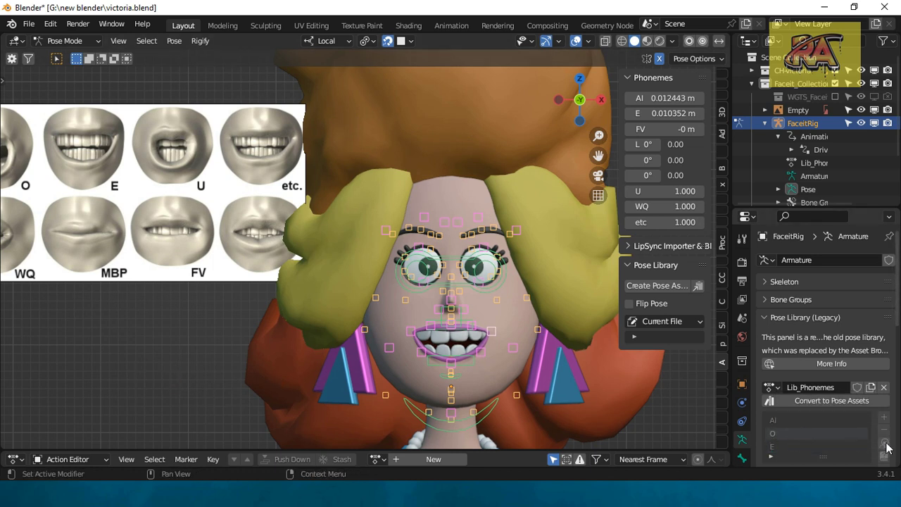
pyautogui.click(779, 422)
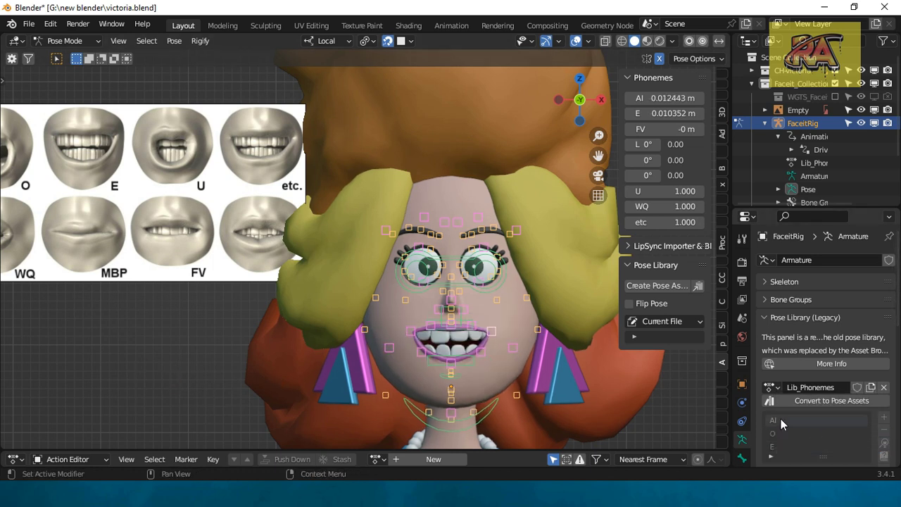
pyautogui.click(886, 449)
pyautogui.click(886, 449)
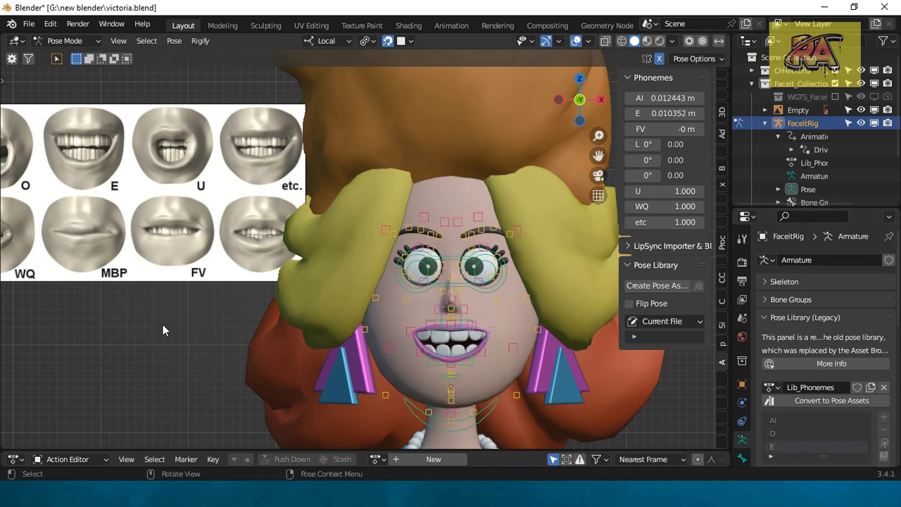
# Step: Clear all bone transforms so the face returns to its rest pose
pyautogui.click(174, 40)
pyautogui.click(345, 71)
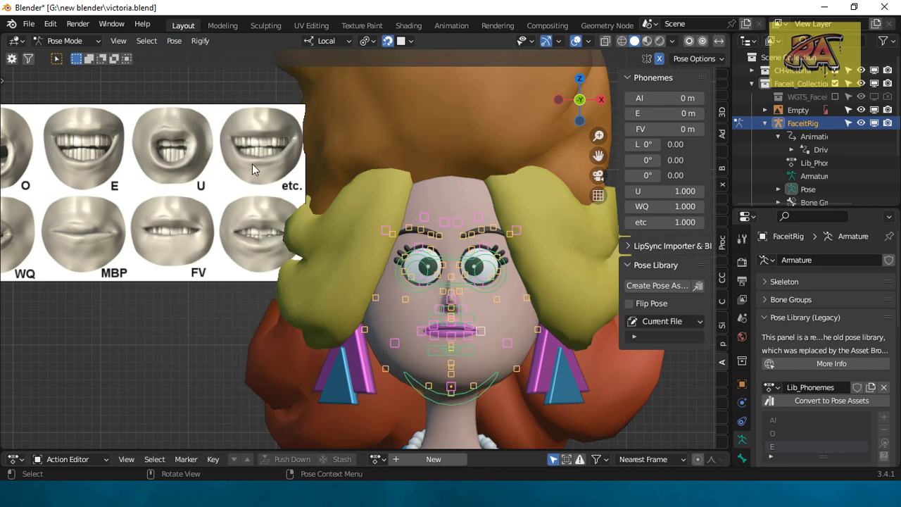
pyautogui.moveTo(599, 156); pyautogui.dragTo(564, 196)
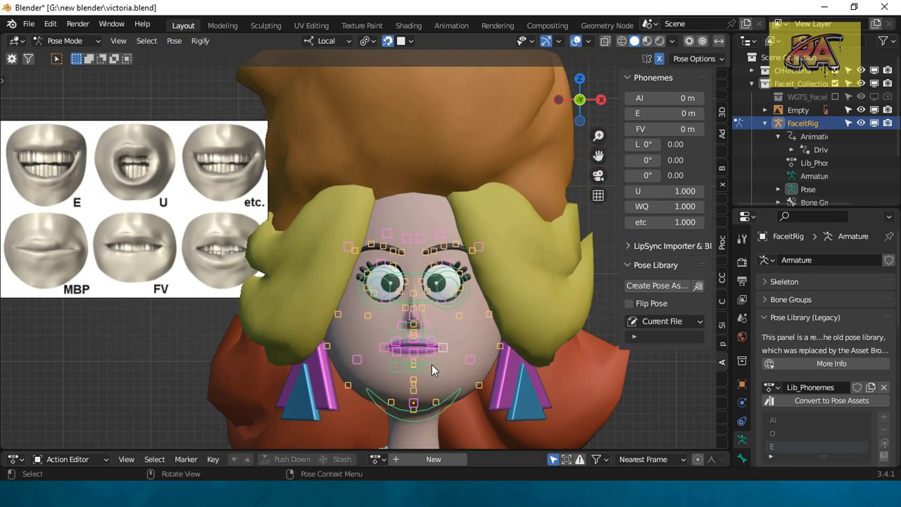
# Step: Move the jaw and mouth controls to begin narrowing the mouth toward a U
pyautogui.click(415, 414)
pyautogui.press('g')
pyautogui.click(412, 442)
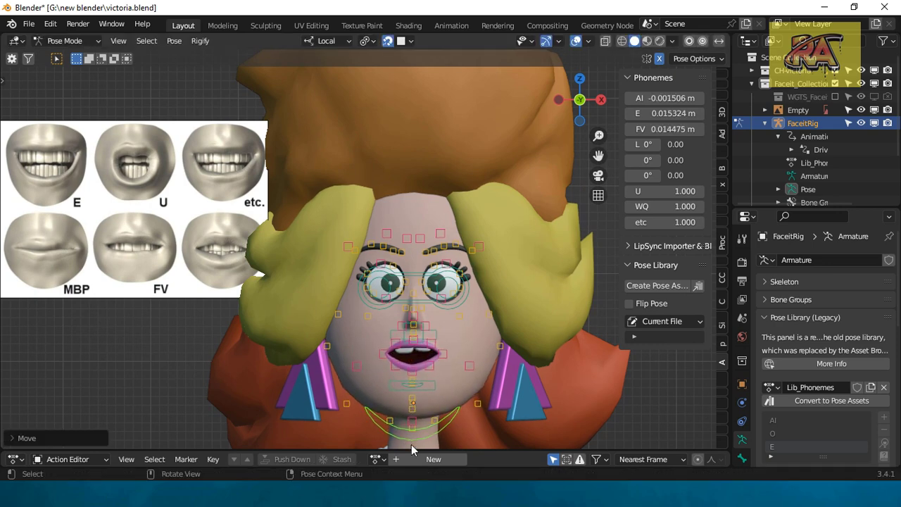
pyautogui.scroll(1, 423, 366)
pyautogui.click(424, 362)
pyautogui.press('g')
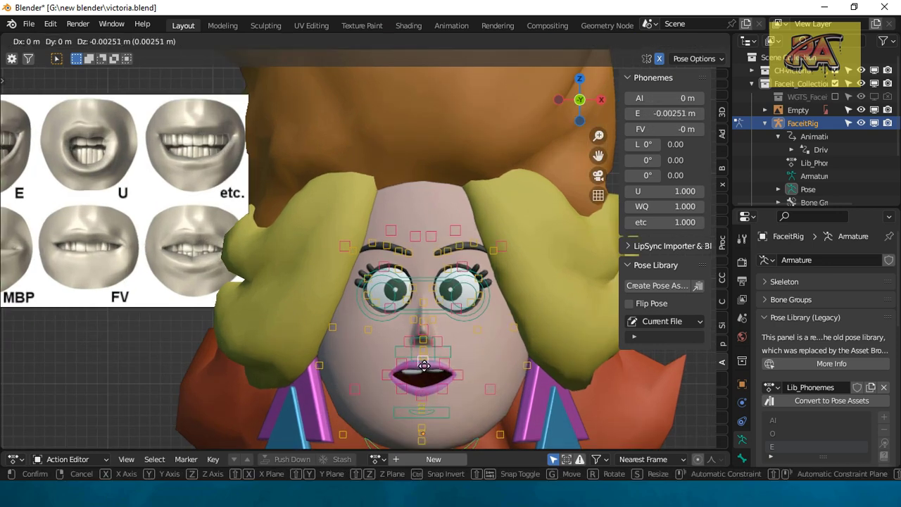
pyautogui.rightClick(406, 363)
pyautogui.press('g')
pyautogui.click(406, 363)
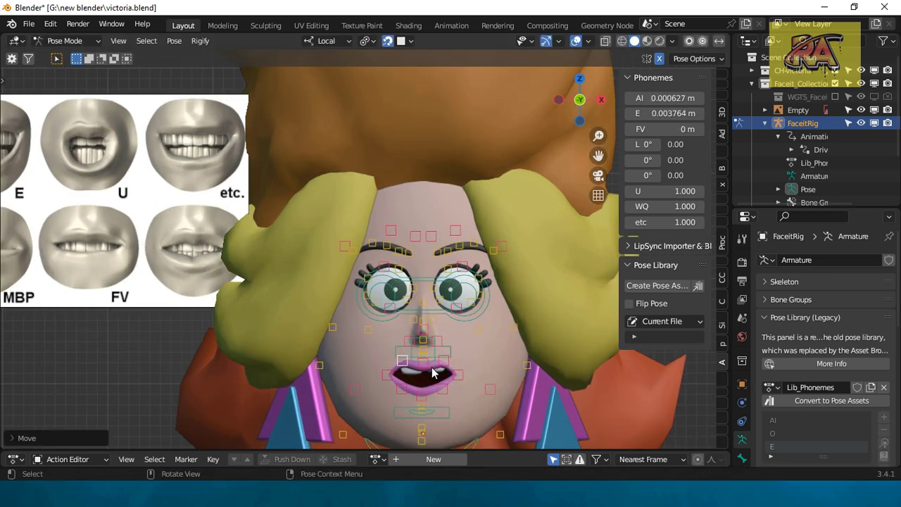
pyautogui.click(431, 426)
pyautogui.scroll(-1, 430, 427)
pyautogui.press('g')
pyautogui.click(431, 432)
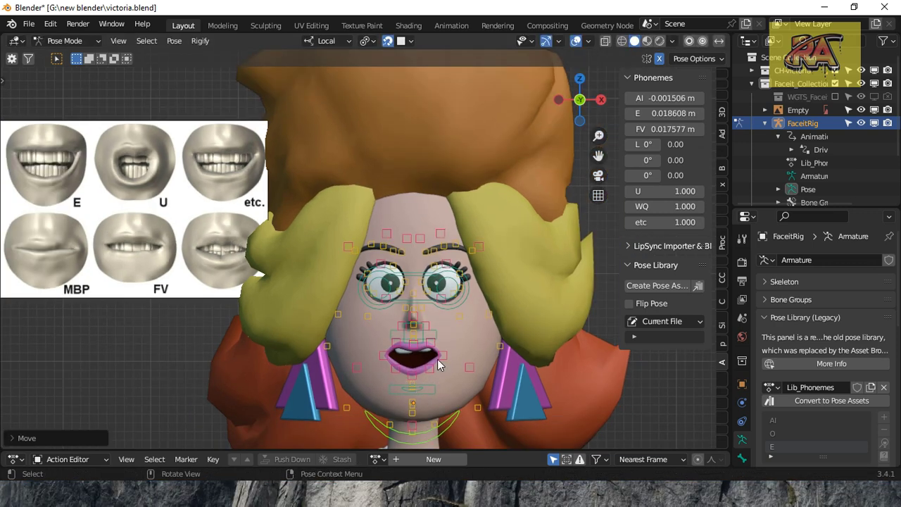
pyautogui.press('g')
pyautogui.click(434, 380)
# Step: Adjust the lower-mouth and remaining mouth controls into a small rounded U shape
pyautogui.scroll(1, 433, 384)
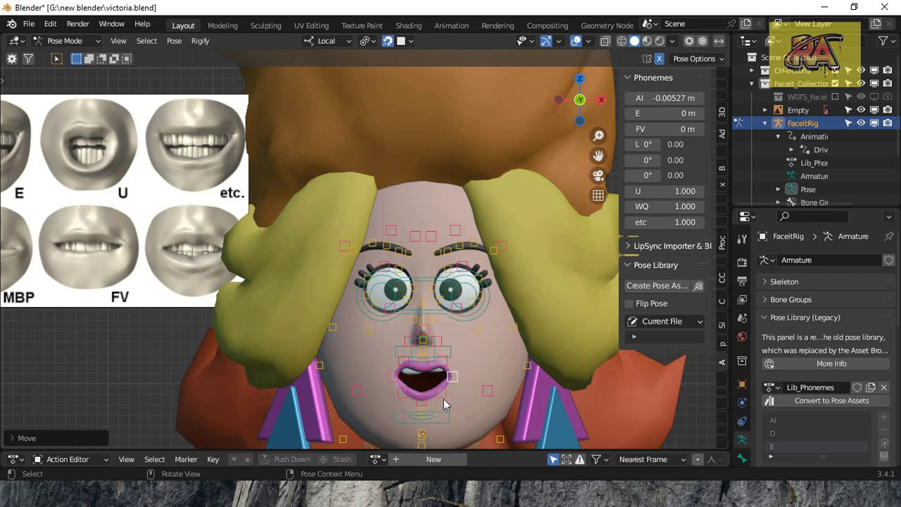
pyautogui.click(430, 409)
pyautogui.press('g')
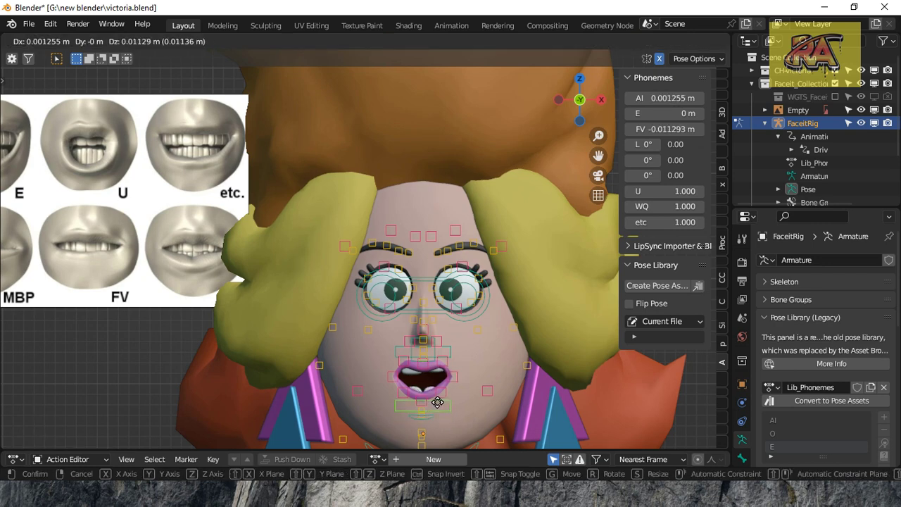
pyautogui.click(438, 402)
pyautogui.click(451, 359)
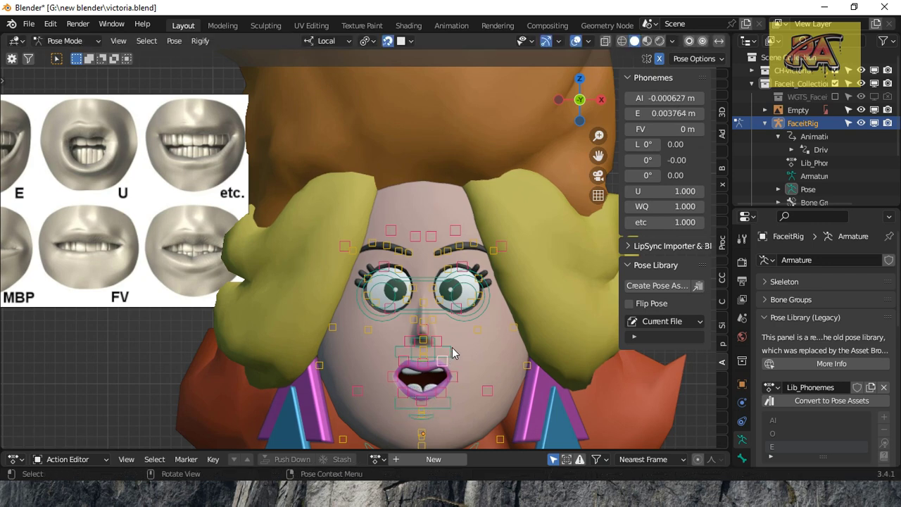
pyautogui.press('g')
pyautogui.click(455, 368)
pyautogui.press('g')
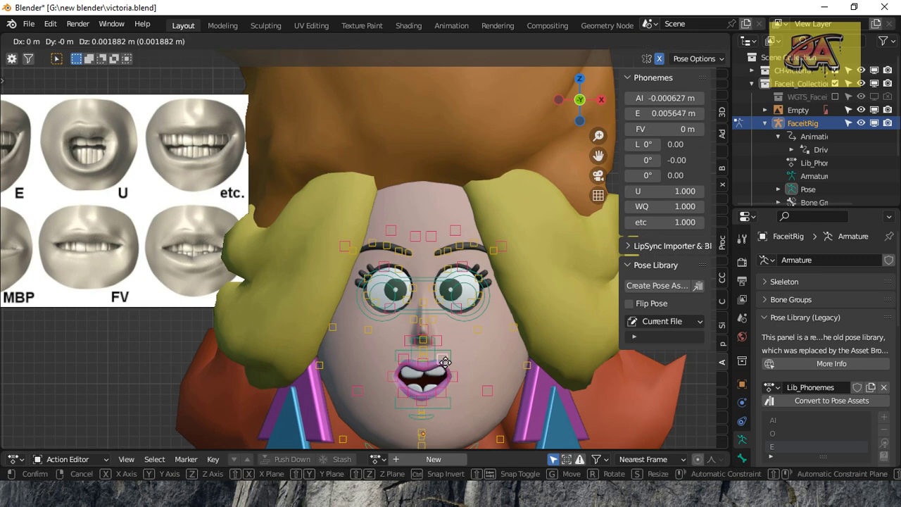
pyautogui.click(448, 375)
pyautogui.press('g')
pyautogui.click(450, 377)
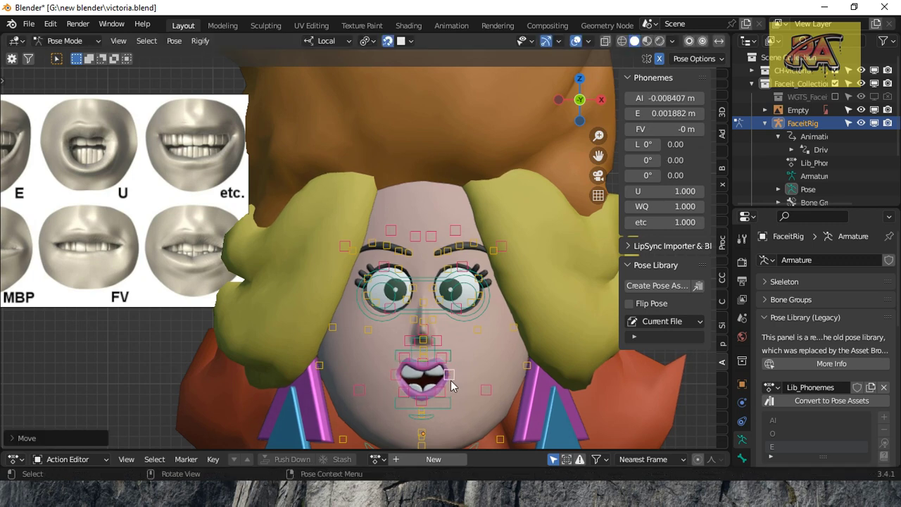
pyautogui.scroll(-3, 451, 375)
# Step: Add the current mouth shape to Lib_Phonemes as a new pose named U
pyautogui.click(885, 417)
pyautogui.click(883, 418)
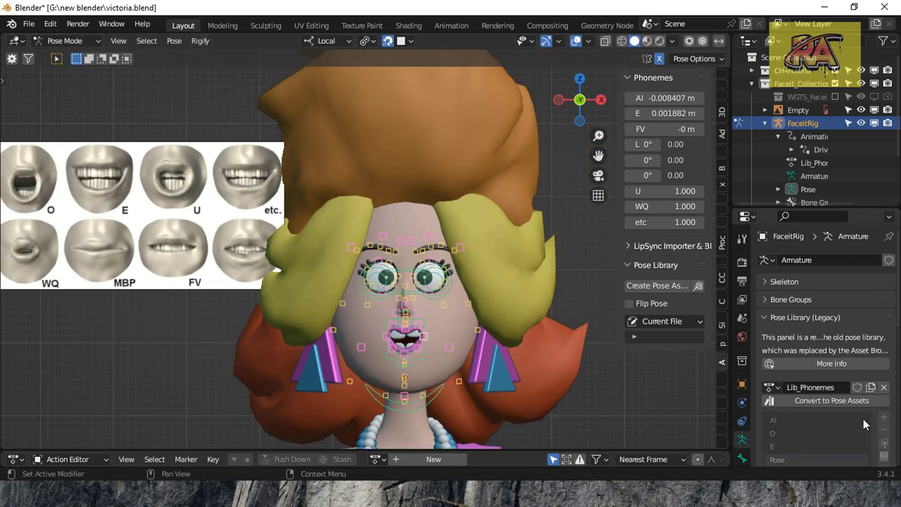
pyautogui.scroll(-1, 802, 441)
pyautogui.doubleClick(777, 454)
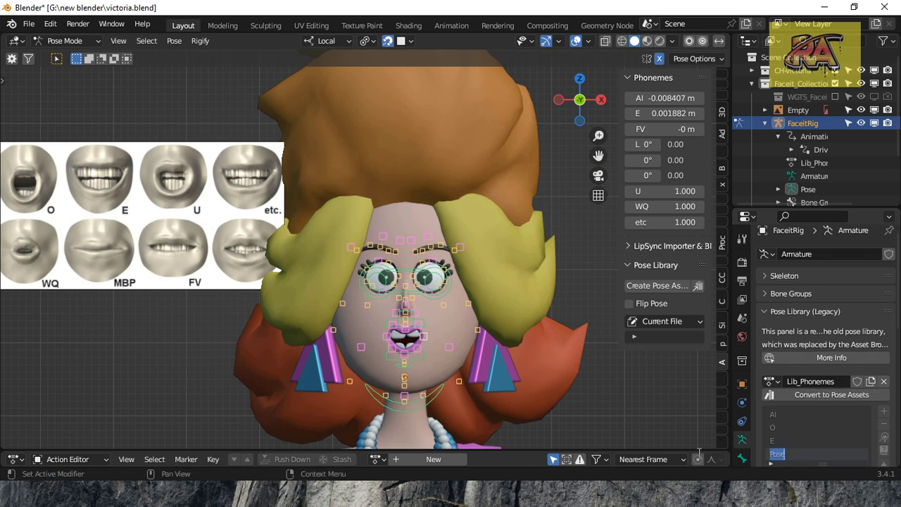
pyautogui.write('U')
pyautogui.press('Return')
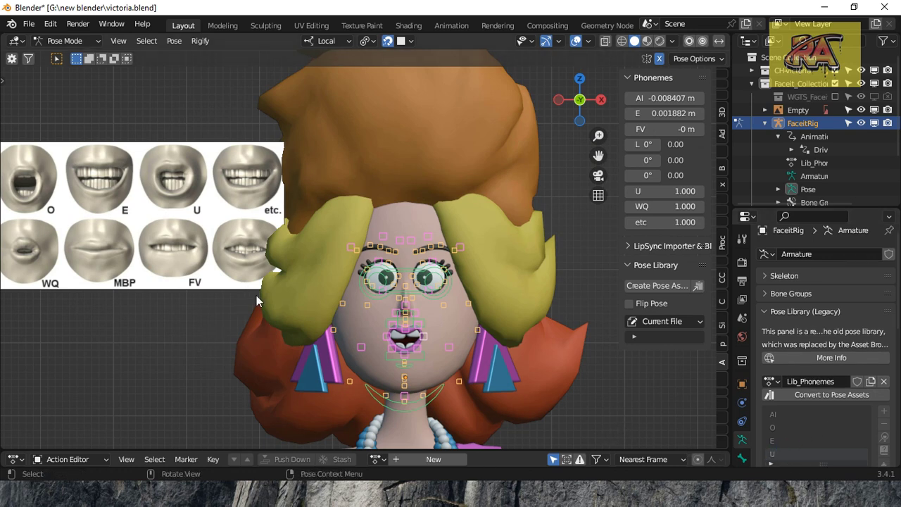
# Step: Clear all bone transforms to reset the face to its rest pose
pyautogui.moveTo(597, 155); pyautogui.dragTo(543, 216)
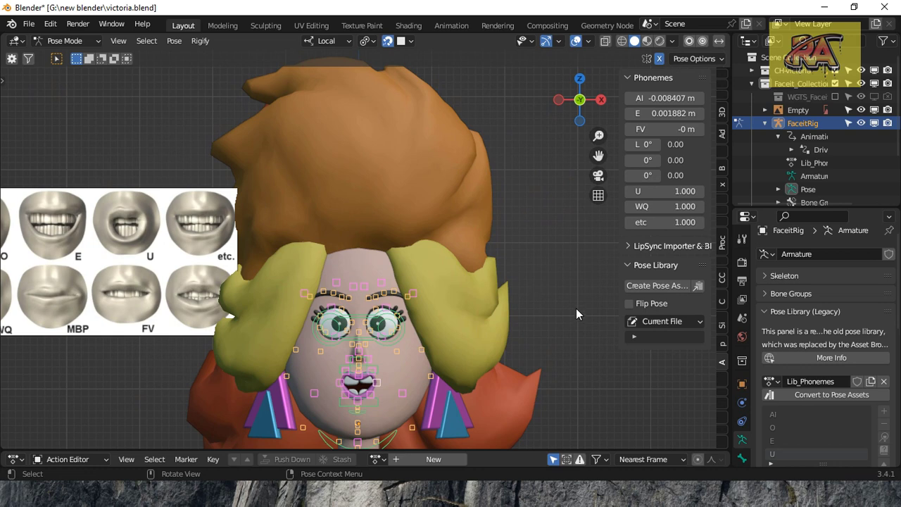
pyautogui.click(174, 40)
pyautogui.click(337, 68)
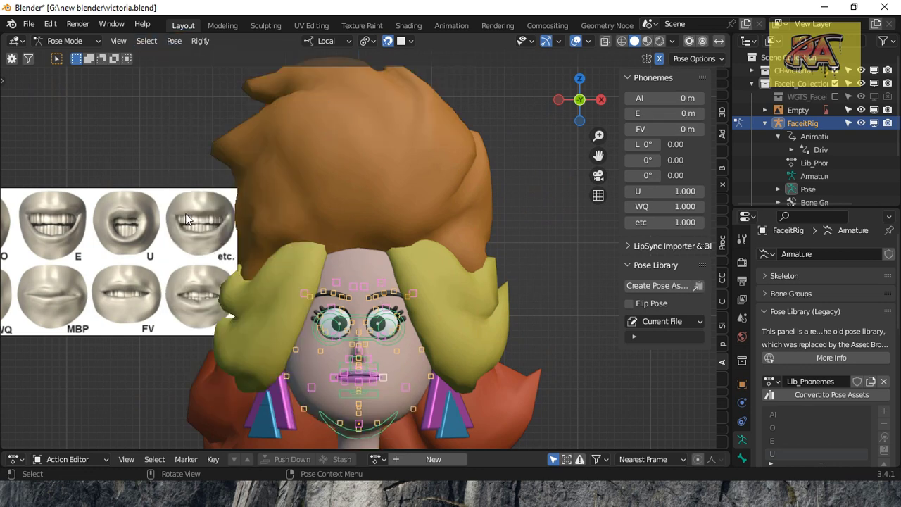
pyautogui.scroll(1, 204, 236)
pyautogui.scroll(1, 217, 247)
pyautogui.scroll(1, 254, 282)
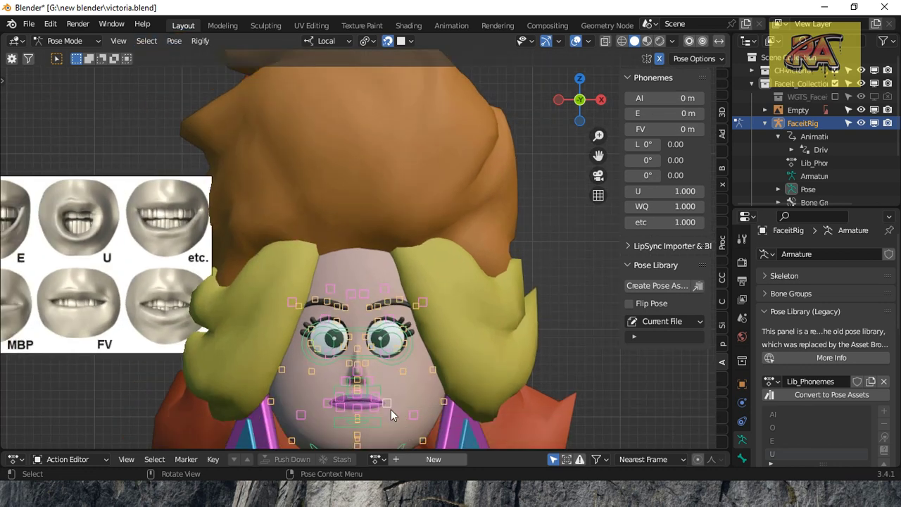
# Step: Raise the mouth corners and open the mouth into a wide toothy grin
pyautogui.moveTo(391, 404); pyautogui.dragTo(397, 402)
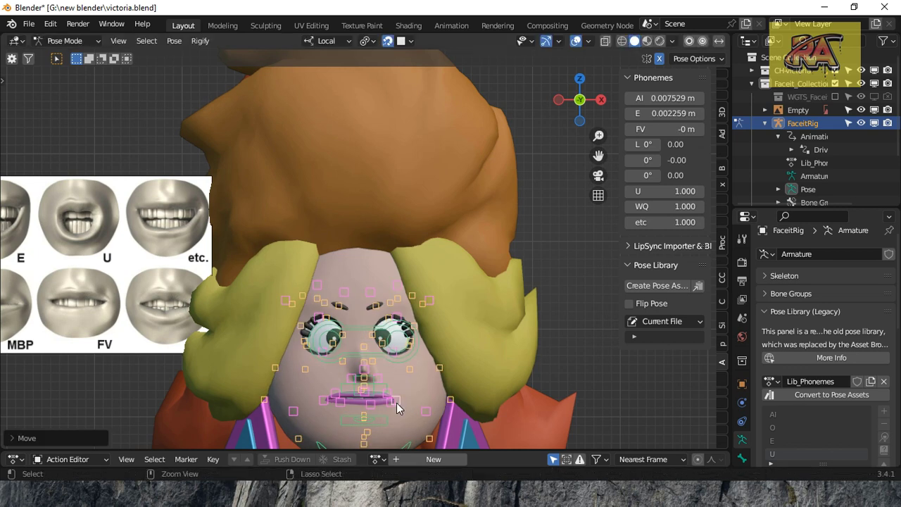
pyautogui.hotkey('ctrl', 'z')
pyautogui.keyDown('shift'); pyautogui.moveTo(548, 346); pyautogui.dragTo(545, 216, button='middle'); pyautogui.keyUp('shift')
pyautogui.scroll(1, 432, 354)
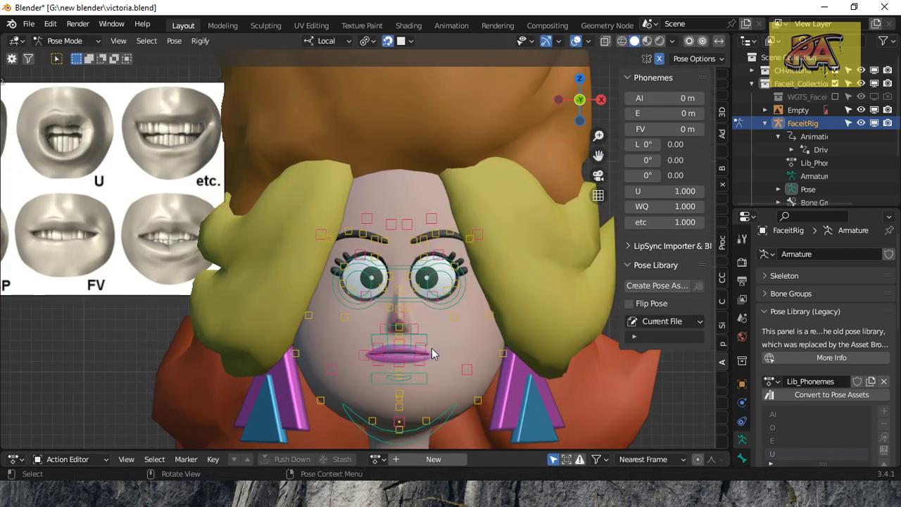
pyautogui.moveTo(437, 363); pyautogui.dragTo(440, 349)
pyautogui.moveTo(398, 407); pyautogui.dragTo(398, 424)
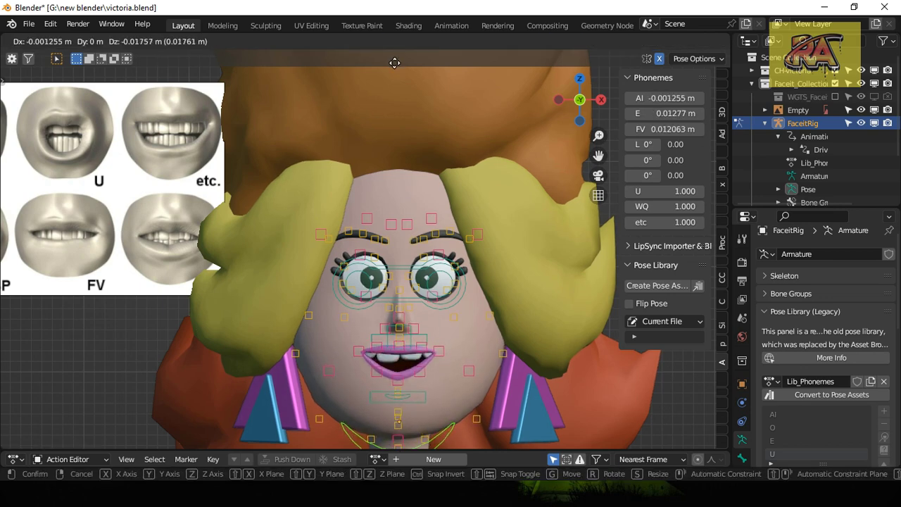
pyautogui.moveTo(418, 377)
pyautogui.mouseDown()
pyautogui.moveTo(426, 373)
pyautogui.moveTo(416, 388)
pyautogui.moveTo(431, 384)
pyautogui.mouseUp()
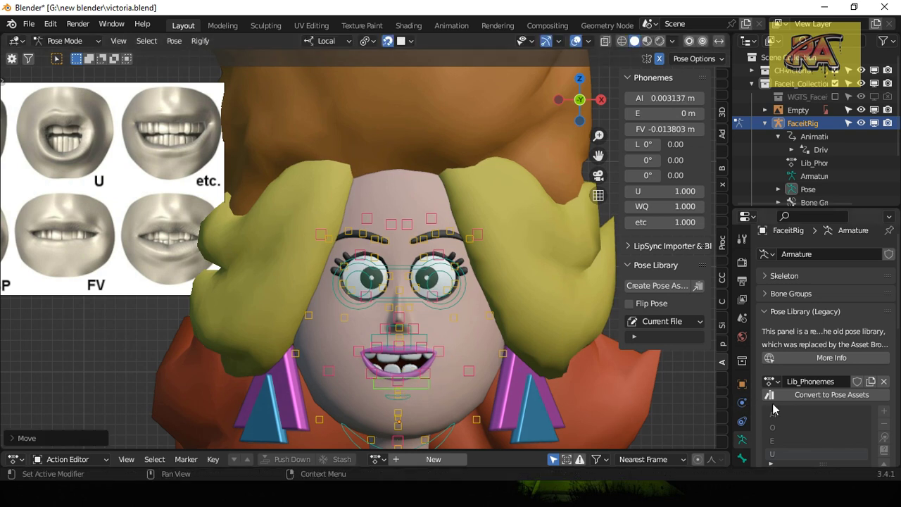
# Step: Select all face controls and save the grin to Lib_Phonemes as etc
pyautogui.press('a')
pyautogui.click(885, 412)
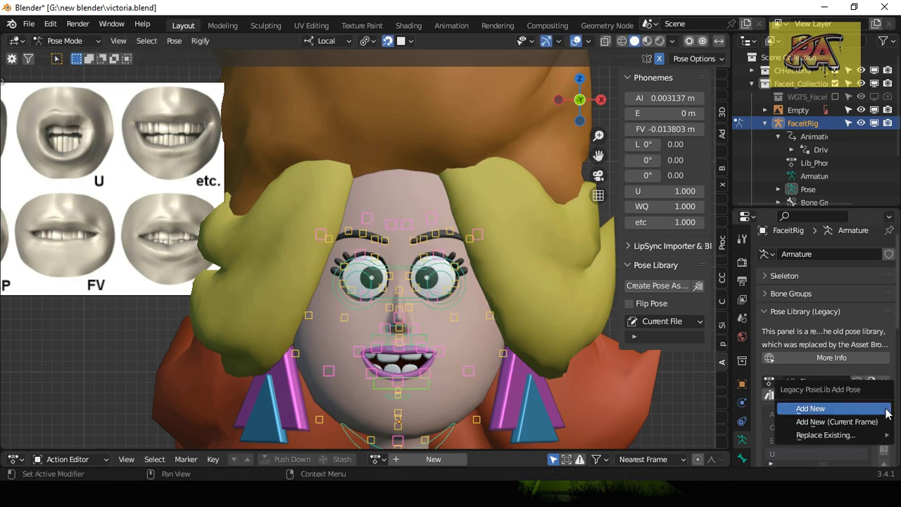
pyautogui.click(816, 408)
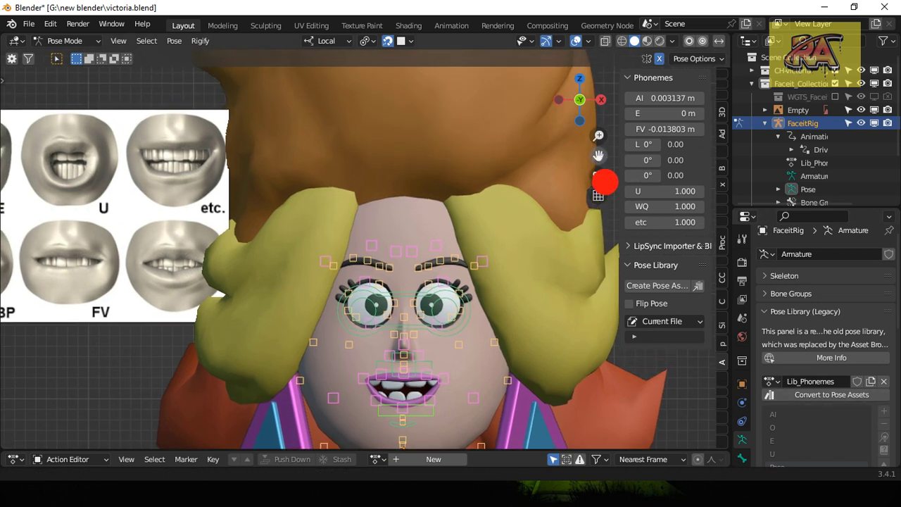
pyautogui.scroll(-3, 798, 437)
pyautogui.doubleClick(783, 388)
pyautogui.write('etc')
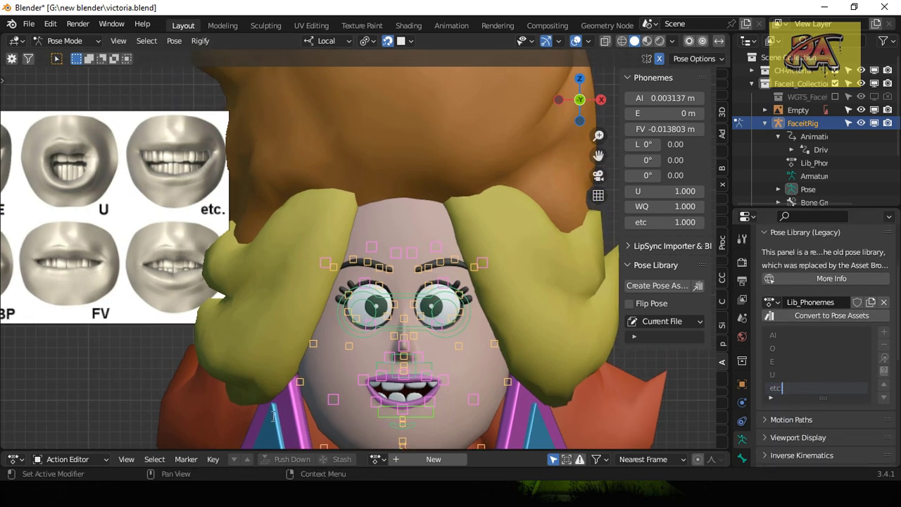
pyautogui.write('.')
pyautogui.press('Return')
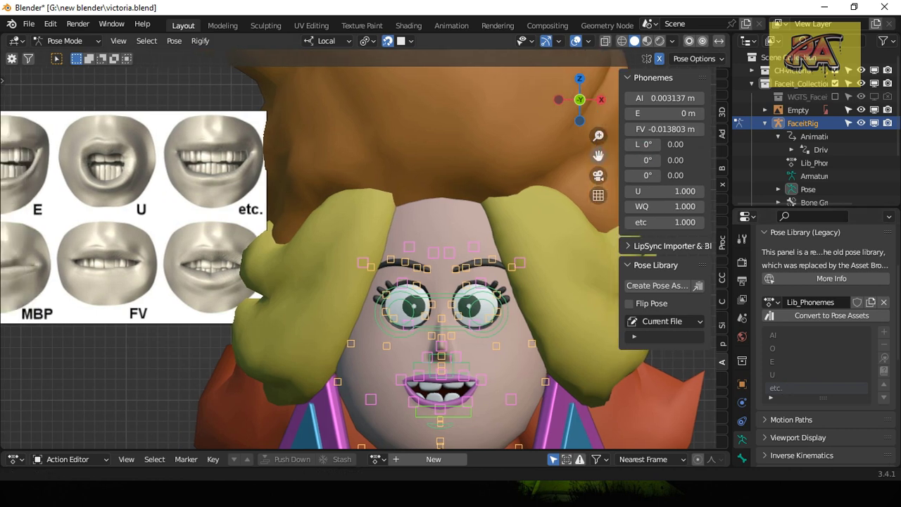
# Step: Reset the face to its neutral rest pose with Clear Transform All
pyautogui.moveTo(598, 155); pyautogui.dragTo(636, 157)
pyautogui.click(174, 41)
pyautogui.click(350, 74)
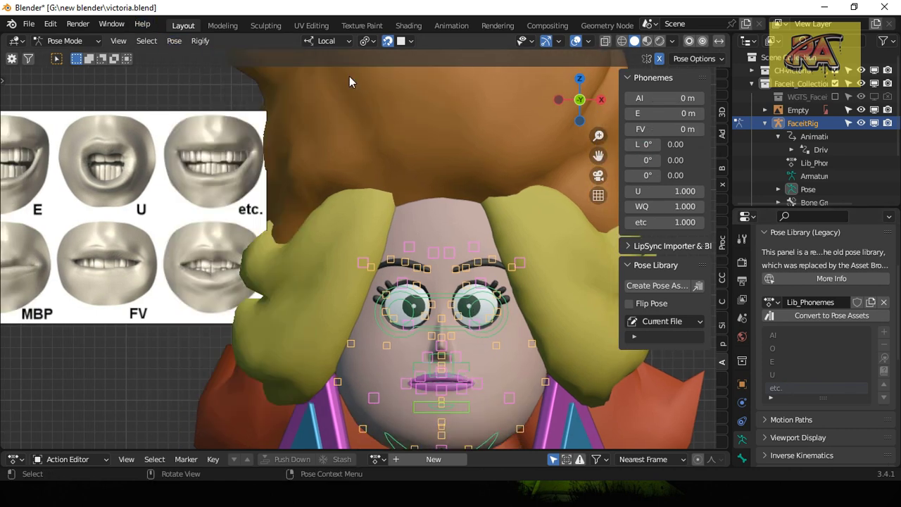
pyautogui.scroll(-2, 419, 198)
pyautogui.moveTo(599, 156); pyautogui.dragTo(650, 151)
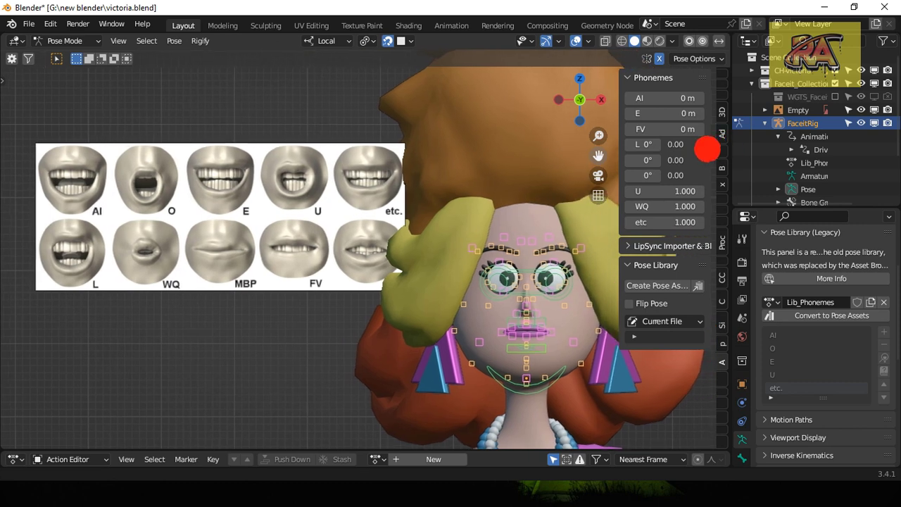
# Step: Lower the jaw and reposition mouth controls to open the mouth with teeth showing
pyautogui.moveTo(521, 394); pyautogui.dragTo(520, 422)
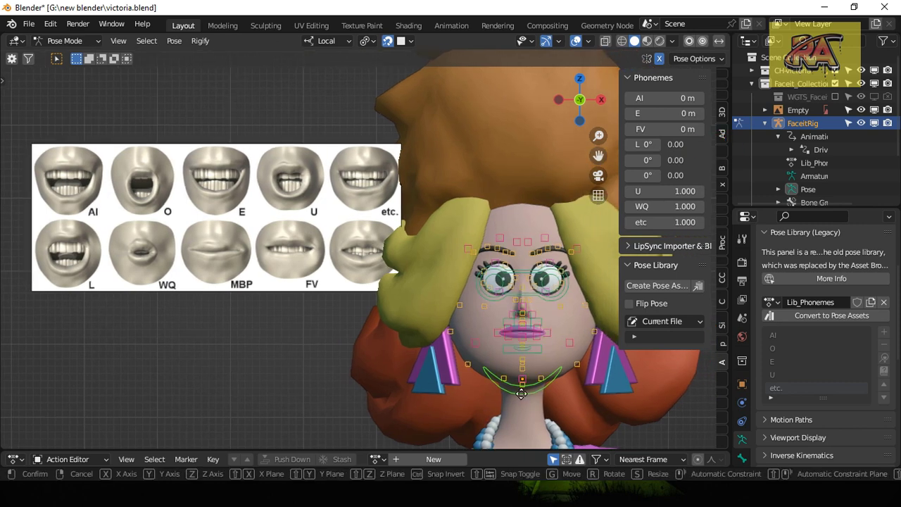
pyautogui.moveTo(533, 361)
pyautogui.mouseDown()
pyautogui.moveTo(541, 362)
pyautogui.moveTo(540, 348)
pyautogui.moveTo(555, 364)
pyautogui.moveTo(579, 357)
pyautogui.mouseUp()
pyautogui.scroll(1, 553, 352)
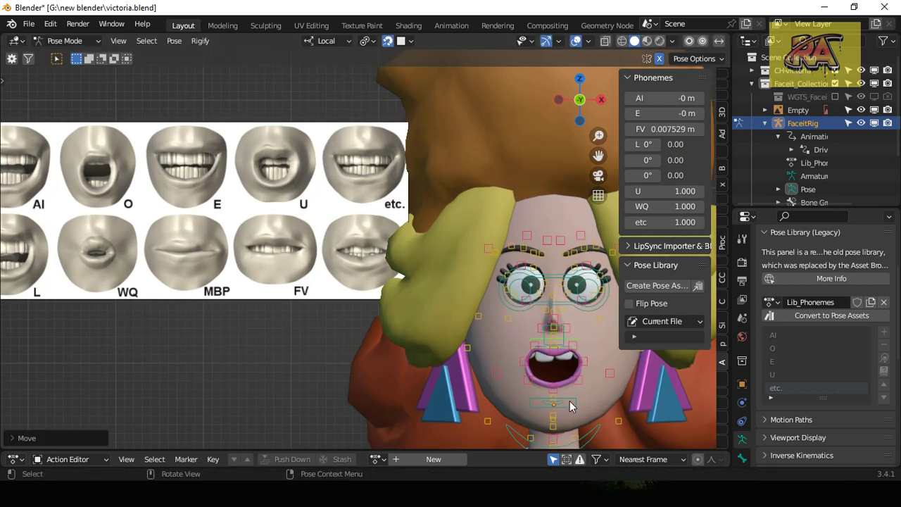
pyautogui.moveTo(573, 407); pyautogui.dragTo(571, 393)
pyautogui.moveTo(571, 393); pyautogui.dragTo(570, 395, button='middle')
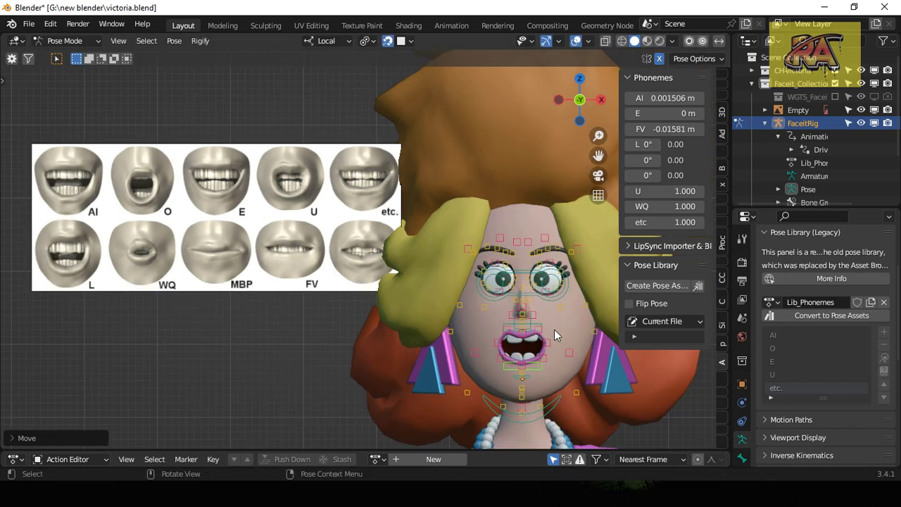
# Step: Save the shape to Lib_Phonemes as L, then clear all transforms back to neutral
pyautogui.click(579, 378)
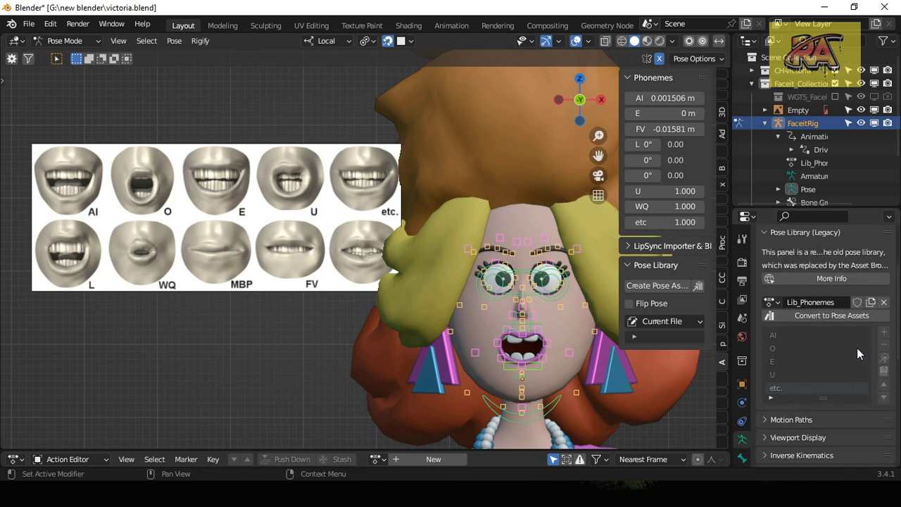
pyautogui.click(884, 334)
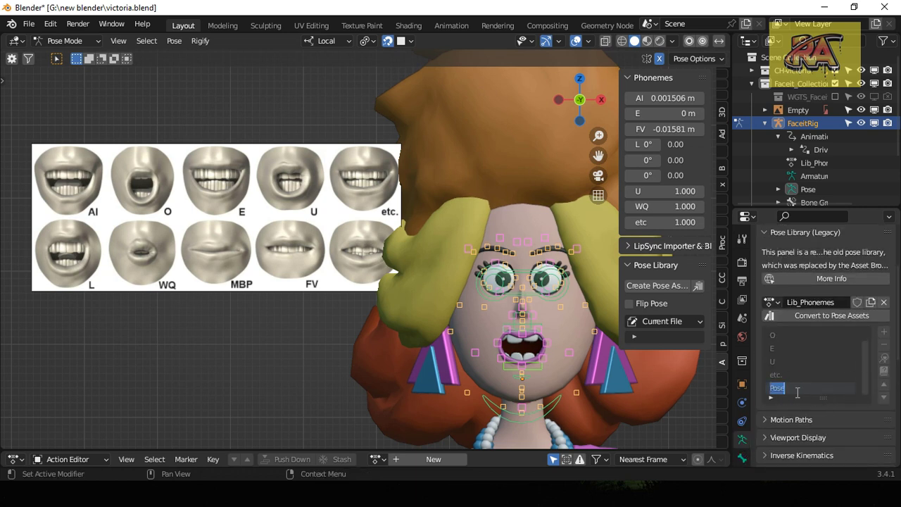
pyautogui.write('L')
pyautogui.press('Return')
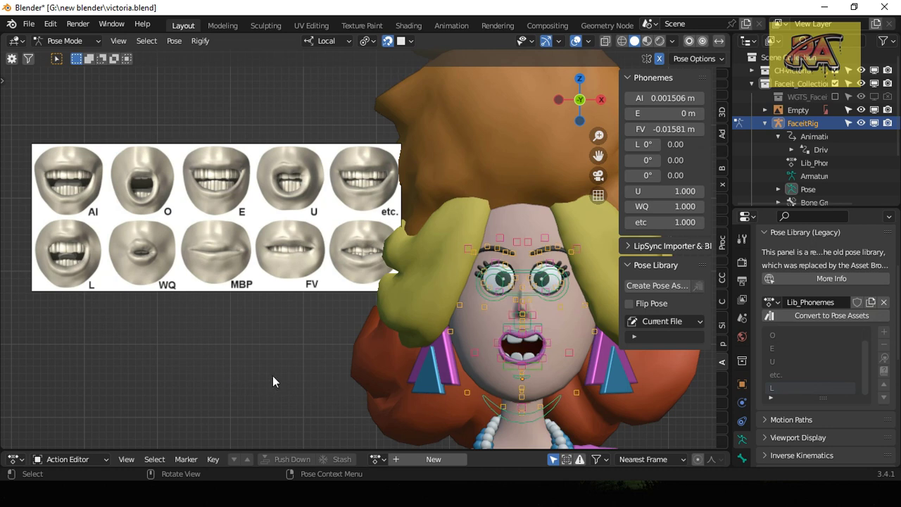
pyautogui.click(175, 42)
pyautogui.click(336, 70)
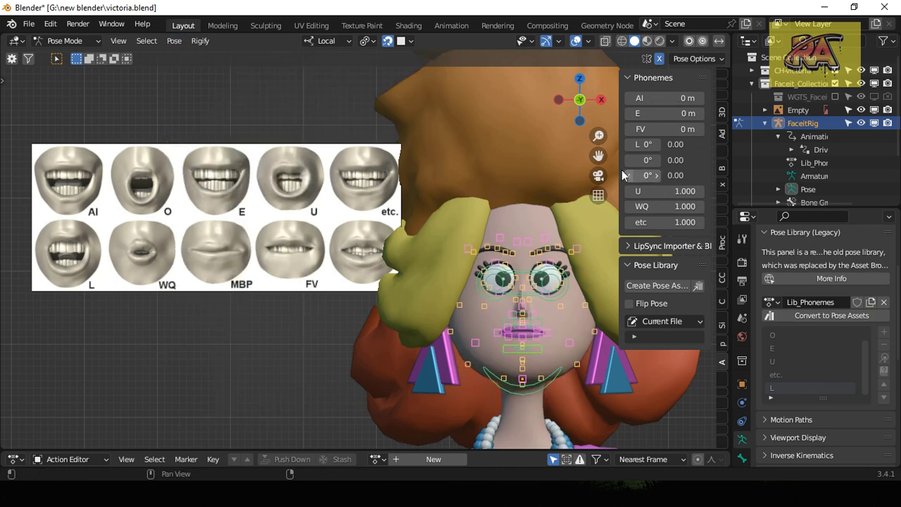
# Step: Move the jaw control to open the mouth slightly for WQ
pyautogui.moveTo(597, 155); pyautogui.dragTo(243, 362)
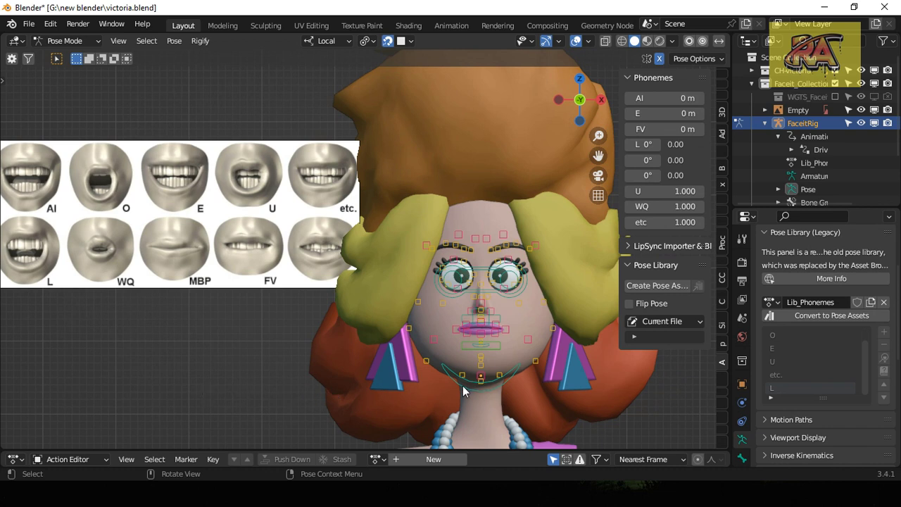
pyautogui.click(483, 395)
pyautogui.press('g')
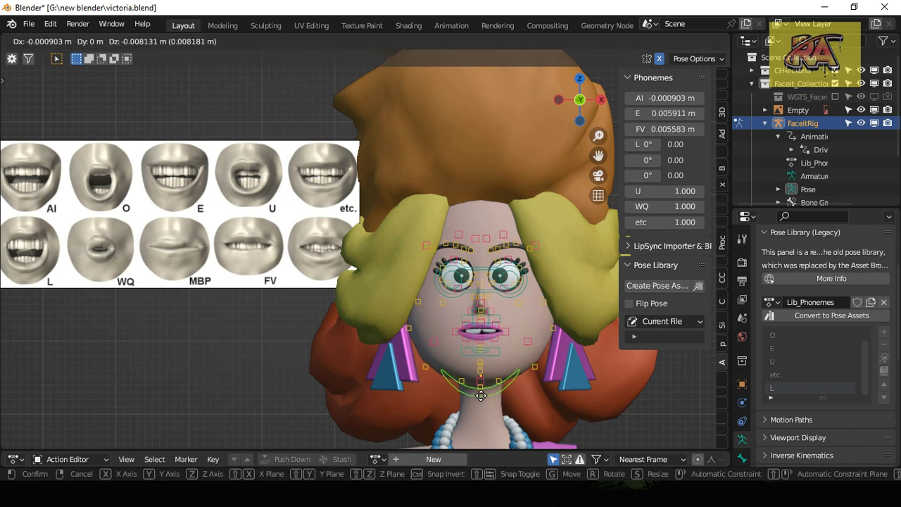
pyautogui.click(489, 382)
pyautogui.press('g')
pyautogui.click(508, 345)
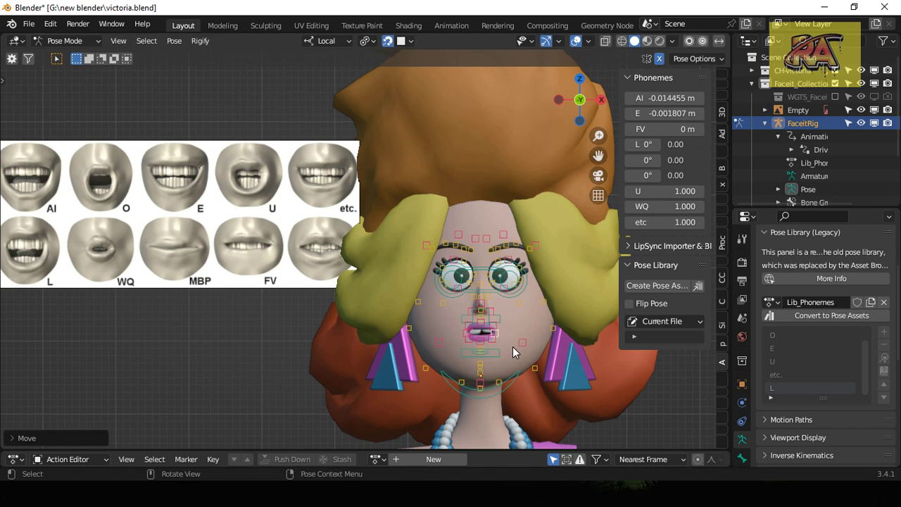
# Step: From a side view, push the upper and lower lip controls forward
pyautogui.click(601, 99)
pyautogui.scroll(3, 568, 151)
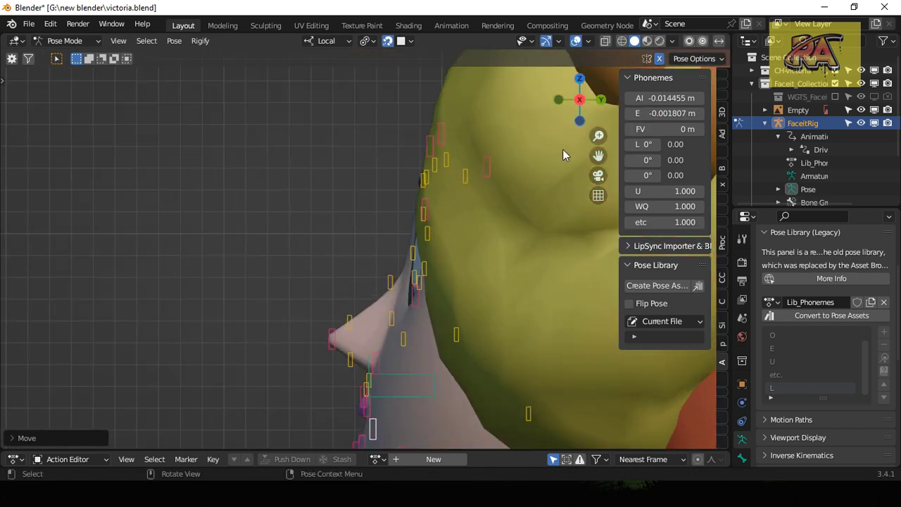
pyautogui.scroll(3, 424, 321)
pyautogui.click(425, 321)
pyautogui.press('g')
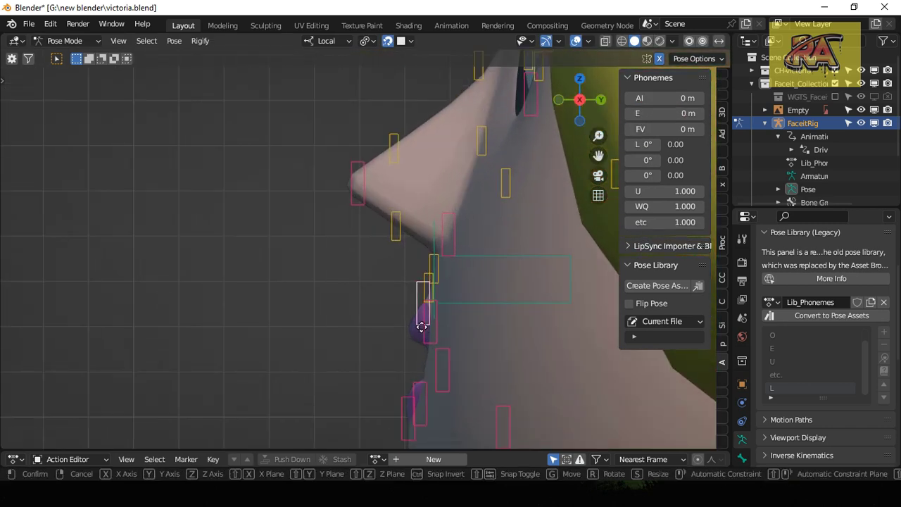
pyautogui.click(418, 329)
pyautogui.click(406, 398)
pyautogui.press('g')
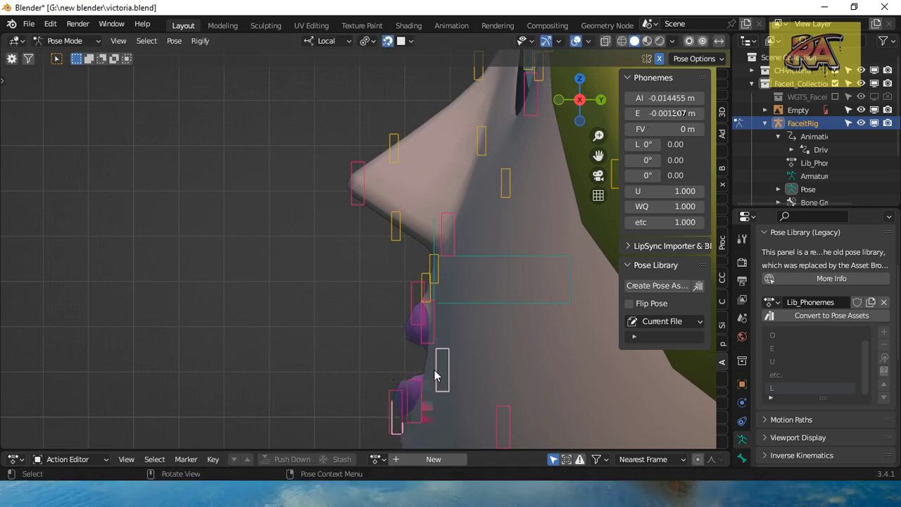
pyautogui.click(451, 370)
pyautogui.scroll(-2, 458, 372)
pyautogui.scroll(-3, 459, 372)
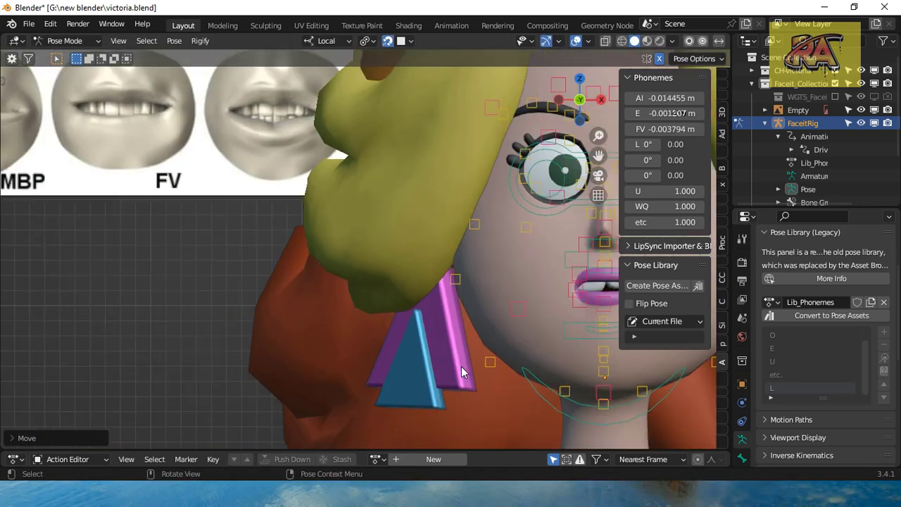
pyautogui.scroll(-2, 464, 366)
pyautogui.keyDown('shift'); pyautogui.moveTo(617, 257); pyautogui.dragTo(477, 257, button='middle'); pyautogui.keyUp('shift')
pyautogui.scroll(-2, 476, 257)
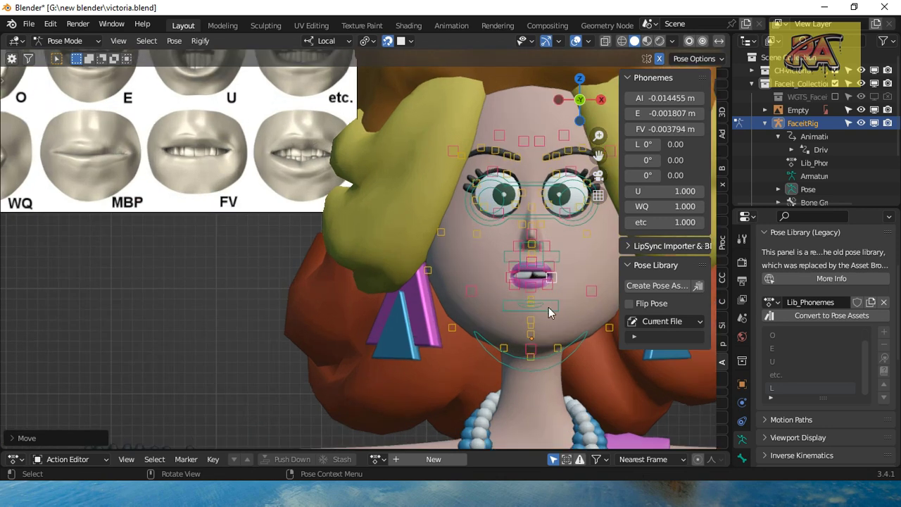
# Step: Refine the upper and lower lip positions, undoing an unwanted lip move
pyautogui.press('KP_3')
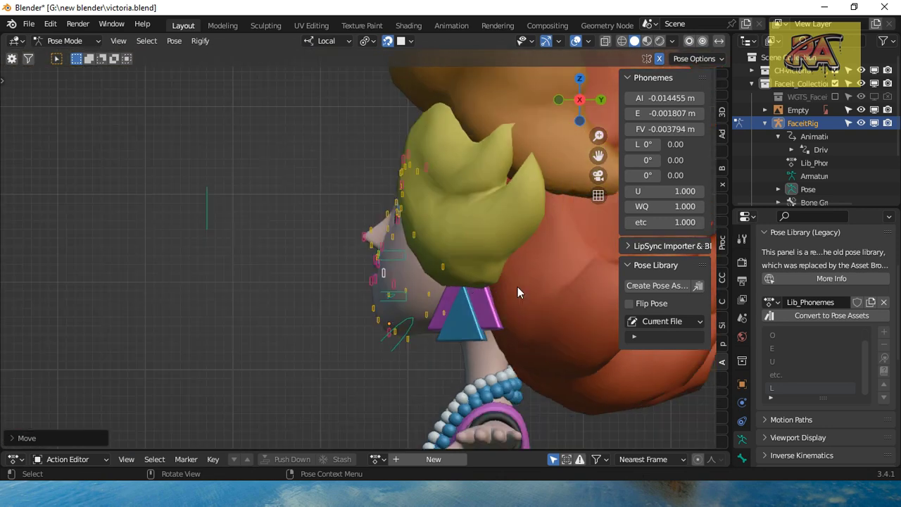
pyautogui.scroll(4, 493, 289)
pyautogui.hotkey('ctrl', 'Tab')
pyautogui.click(424, 331)
pyautogui.hotkey('ctrl', 'z')
pyautogui.hotkey('ctrl', 'z')
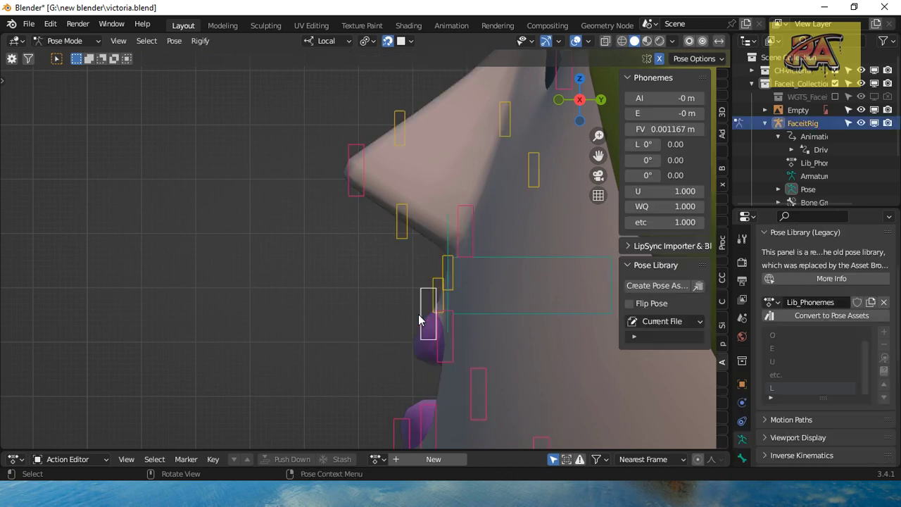
pyautogui.press('g')
pyautogui.click(416, 321)
pyautogui.click(401, 426)
pyautogui.click(390, 418)
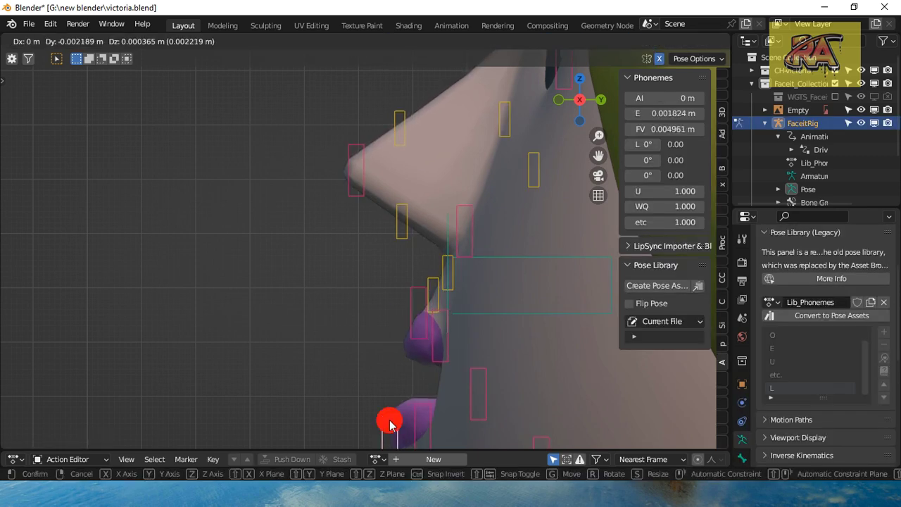
pyautogui.press('KP_1')
pyautogui.scroll(-3, 489, 415)
pyautogui.scroll(-3, 517, 383)
pyautogui.hotkey('ctrl', 'z')
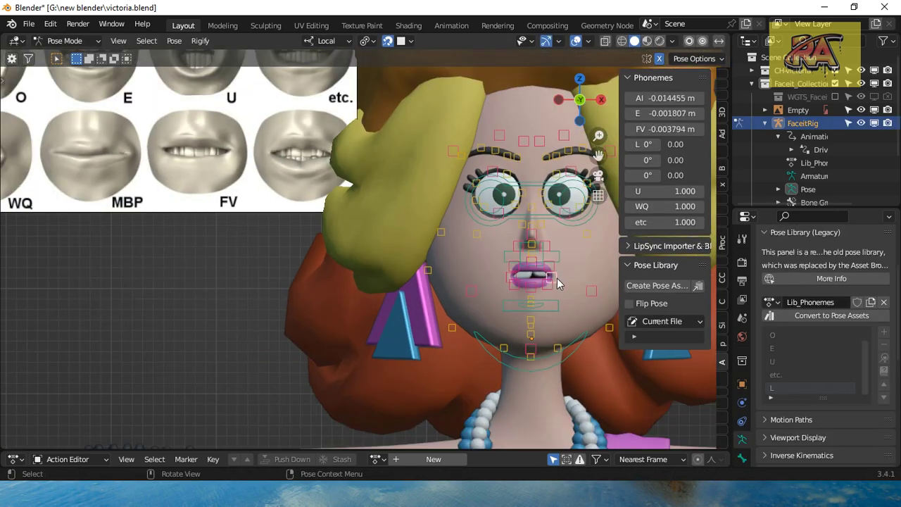
# Step: Pull in the mouth corner and lower the jaw to round the opening
pyautogui.moveTo(562, 281); pyautogui.dragTo(558, 283, button='middle')
pyautogui.click(554, 284)
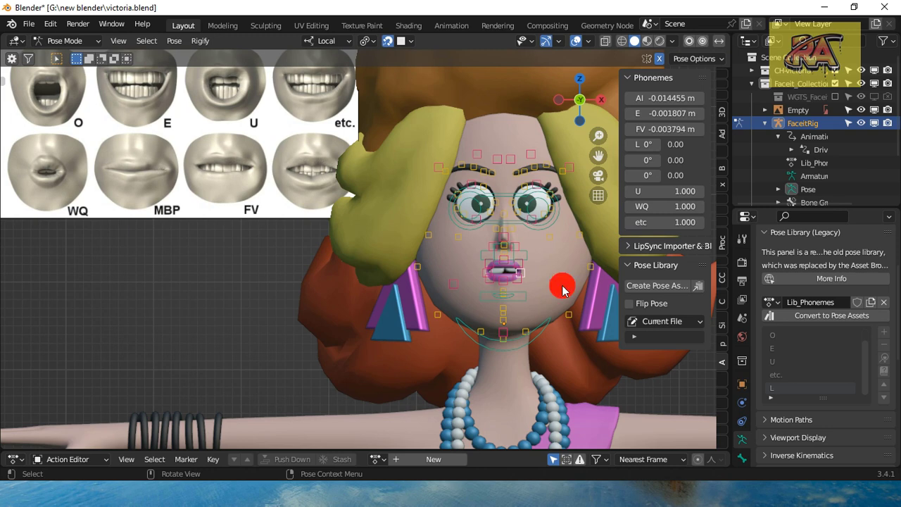
pyautogui.press('g')
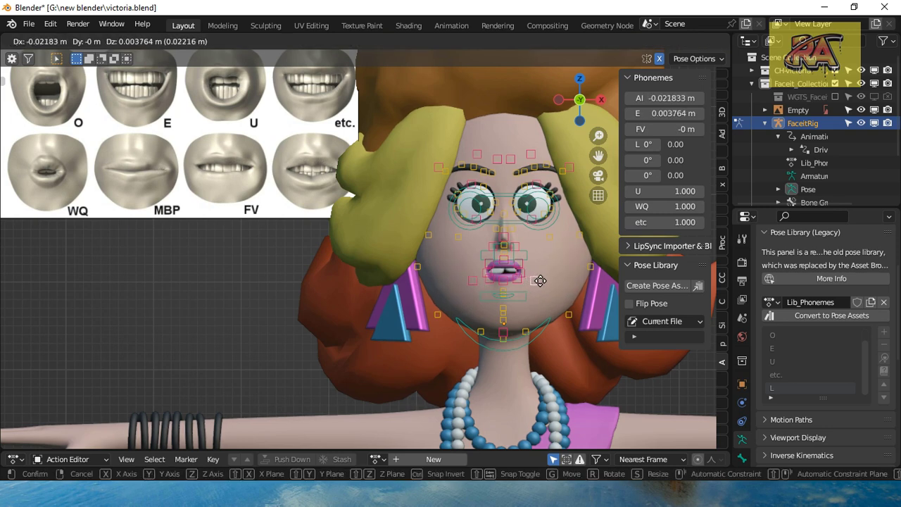
pyautogui.click(539, 281)
pyautogui.moveTo(516, 332); pyautogui.dragTo(515, 345)
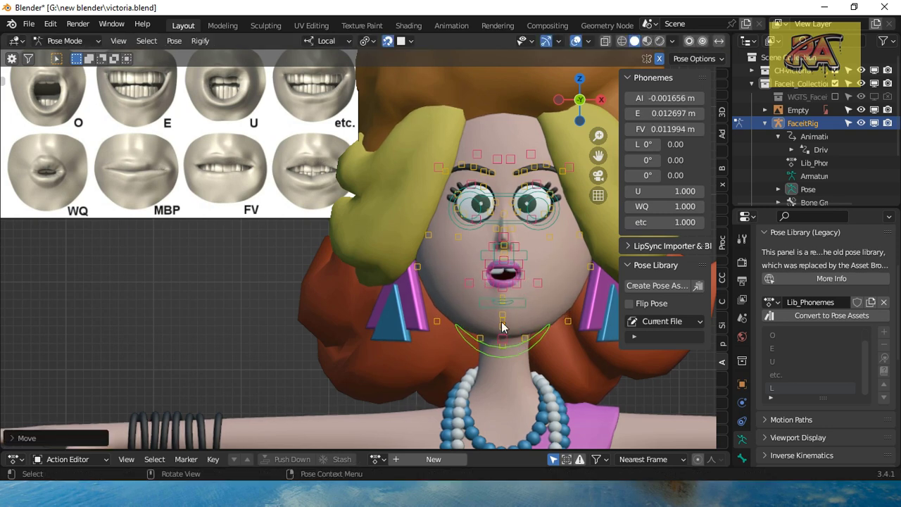
pyautogui.click(497, 275)
pyautogui.press('g')
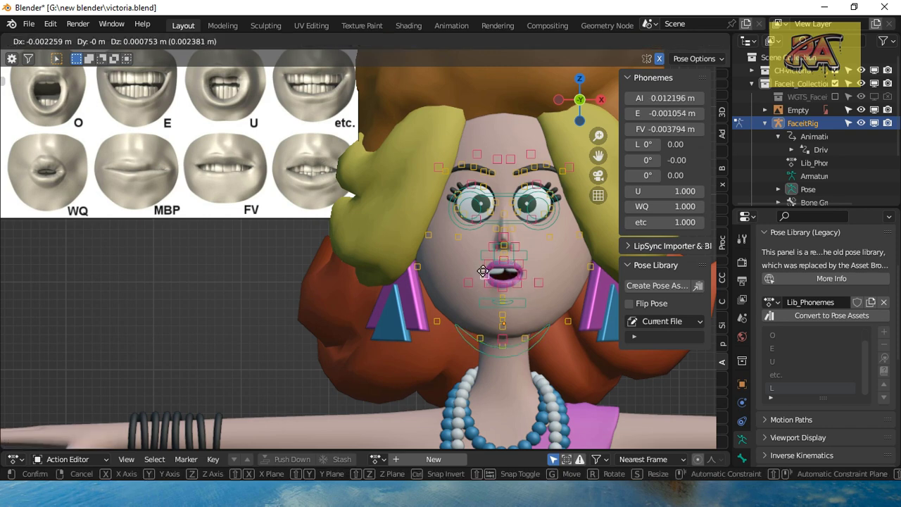
pyautogui.click(486, 274)
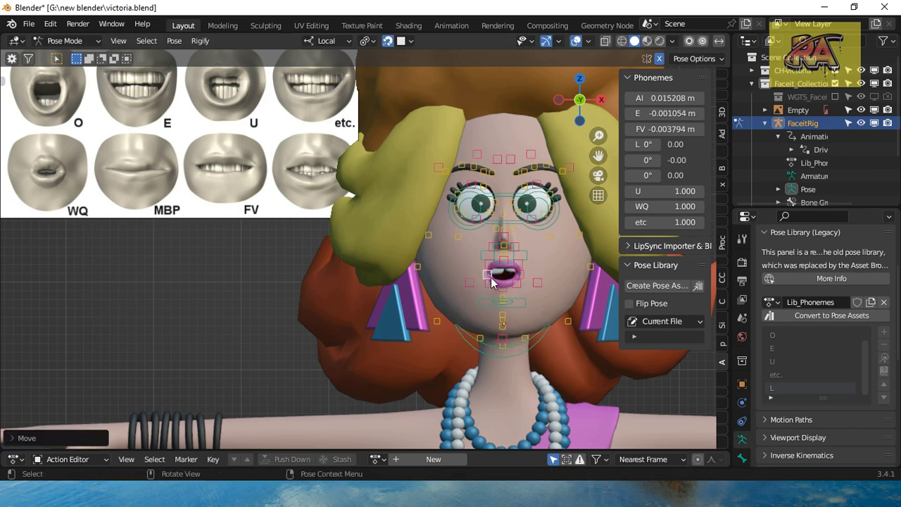
# Step: Adjust the upper lip under the nose to finish the rounded WQ mouth
pyautogui.scroll(4, 572, 310)
pyautogui.scroll(-4, 572, 310)
pyautogui.click(527, 251)
pyautogui.press('g')
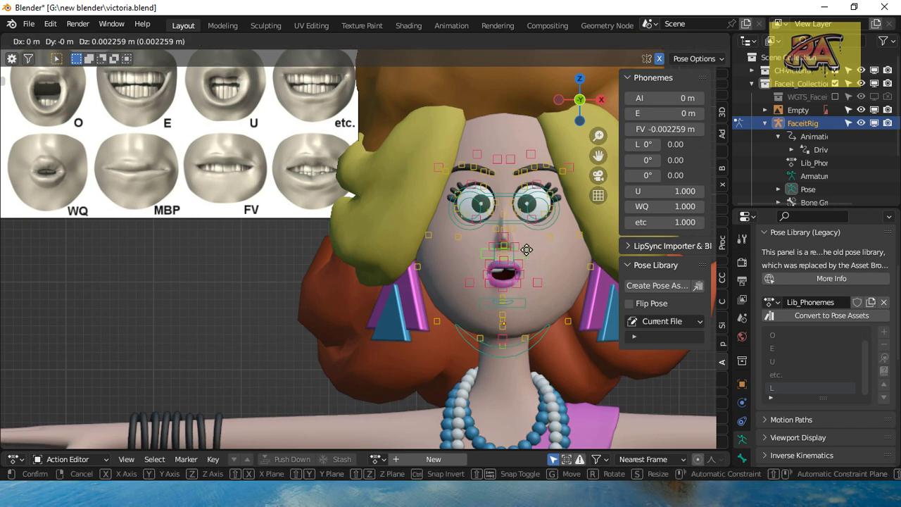
pyautogui.click(527, 251)
pyautogui.moveTo(598, 174); pyautogui.dragTo(569, 173)
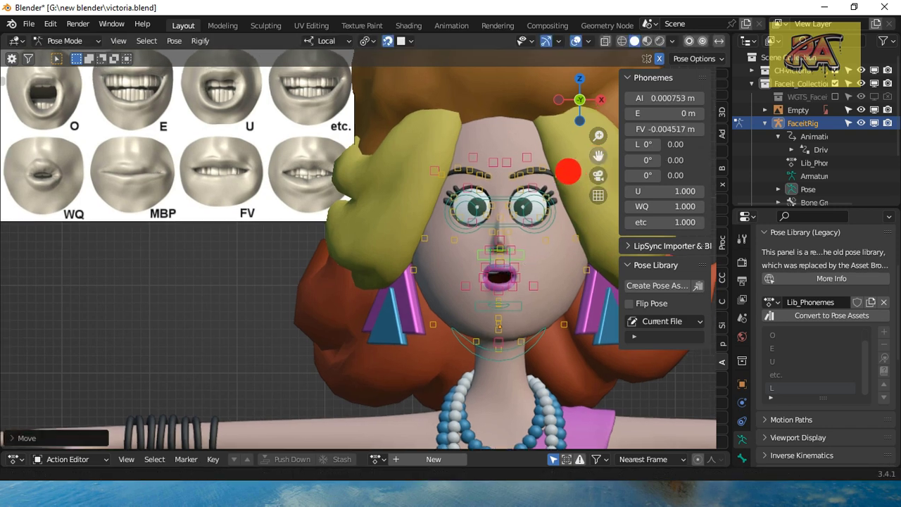
pyautogui.scroll(-3, 411, 293)
pyautogui.scroll(1, 424, 293)
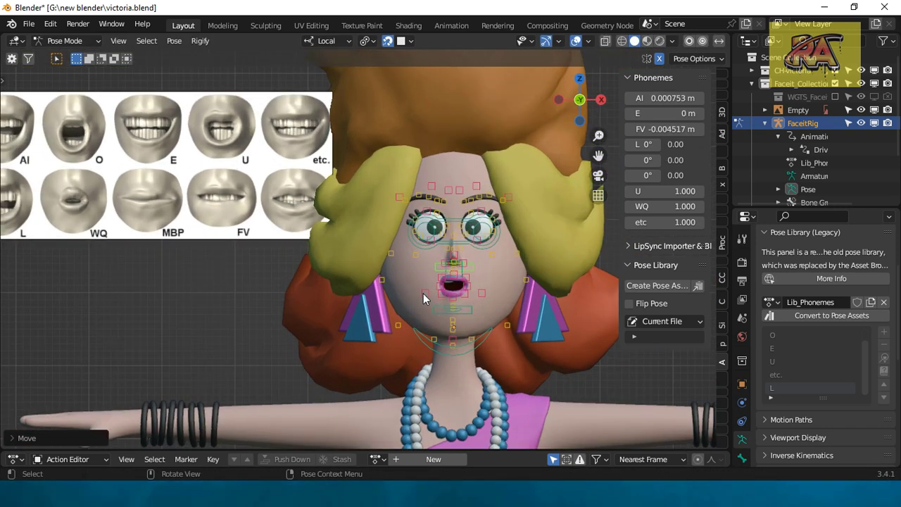
# Step: Add the mouth shape as a new Lib_Phonemes pose and start renaming it
pyautogui.click(885, 332)
pyautogui.click(806, 327)
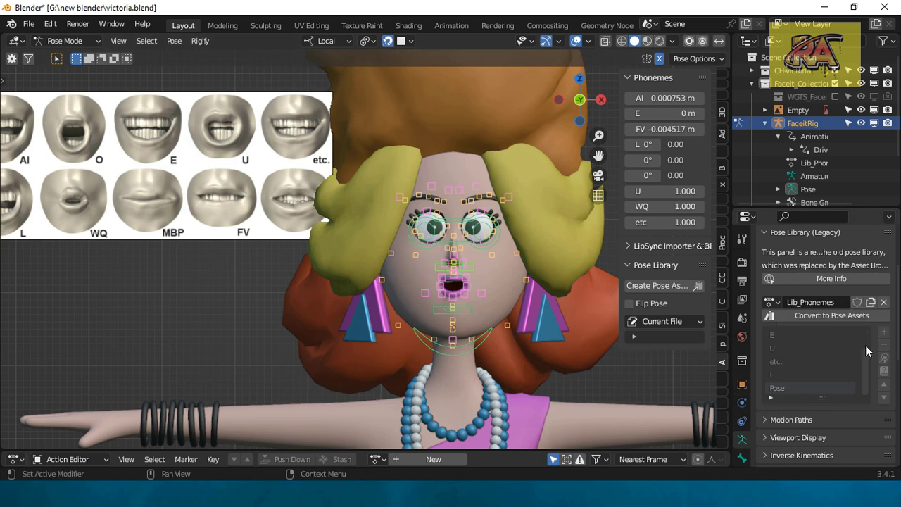
pyautogui.doubleClick(805, 388)
# Step: Name the new pose WQ, then clear all bone transforms back to neutral
pyautogui.write('WQ')
pyautogui.press('Return')
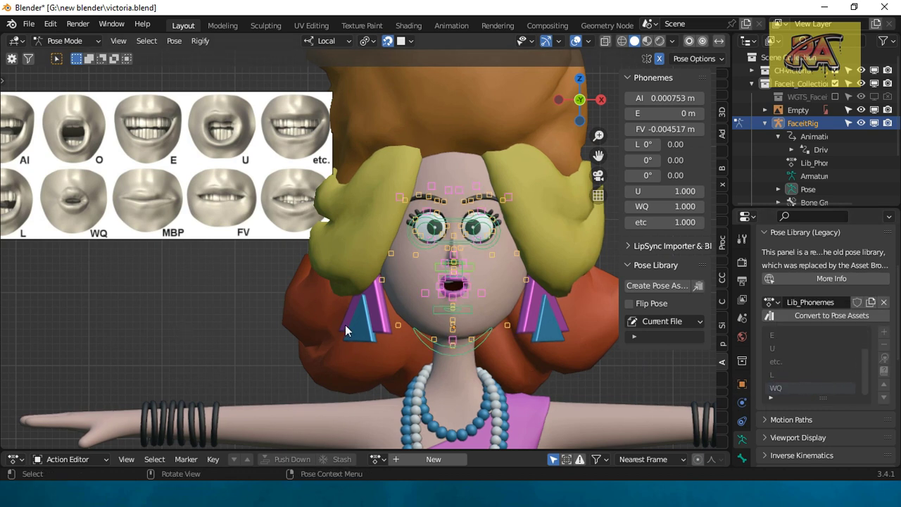
pyautogui.click(174, 40)
pyautogui.click(330, 68)
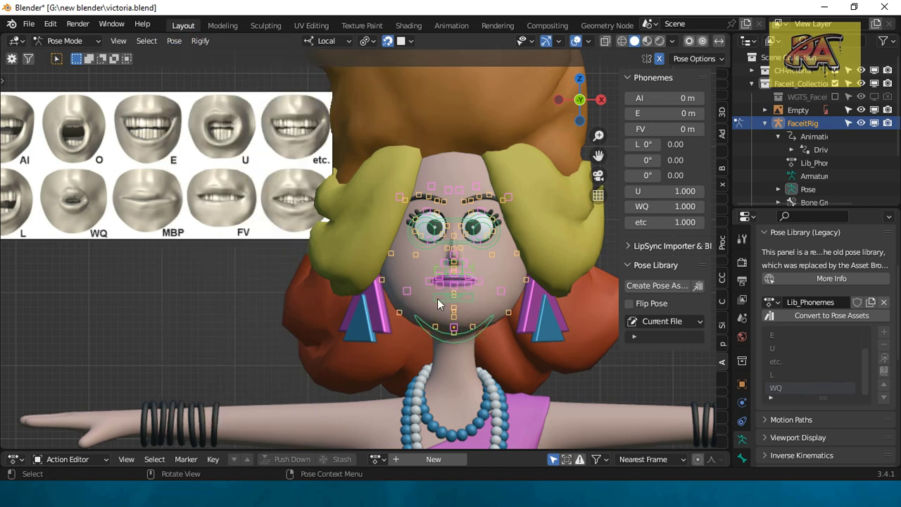
pyautogui.click(210, 355)
# Step: Select all bones and save the closed neutral mouth to Lib_Phonemes as MBP
pyautogui.scroll(1, 417, 308)
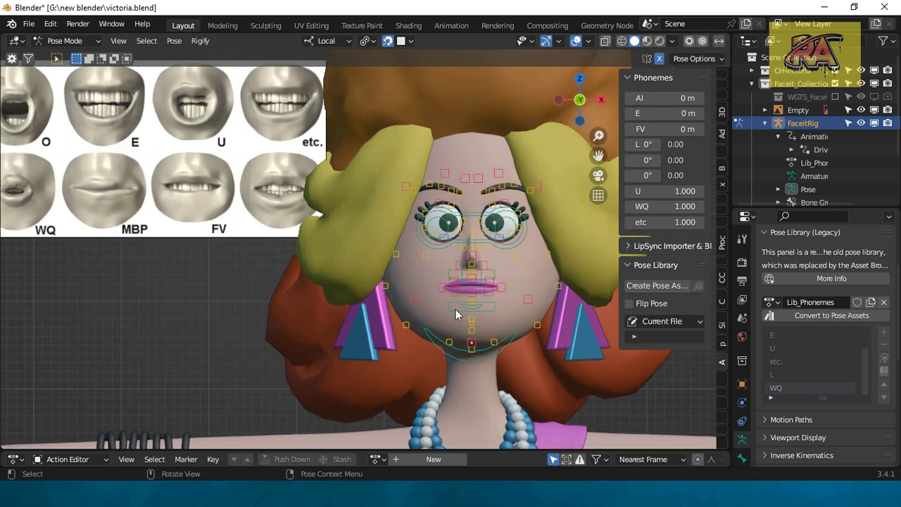
pyautogui.scroll(1, 484, 310)
pyautogui.scroll(1, 485, 310)
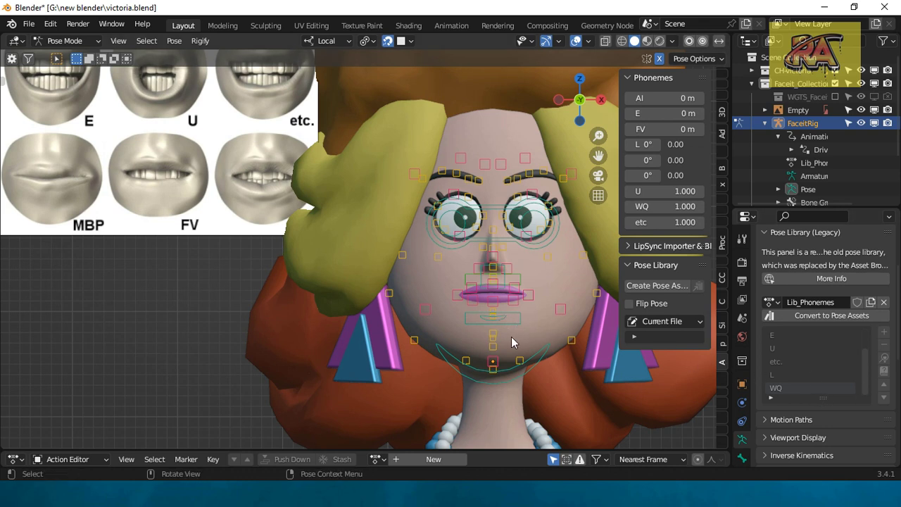
pyautogui.press('a')
pyautogui.click(885, 332)
pyautogui.click(810, 324)
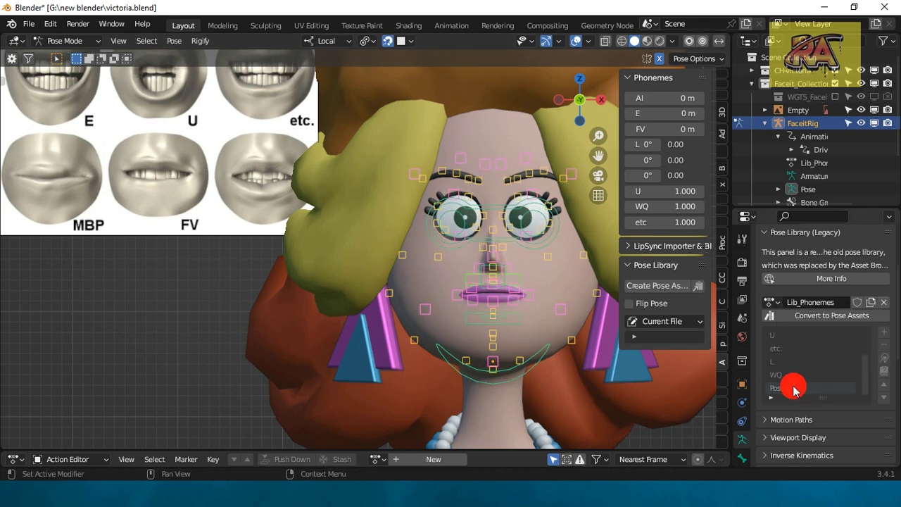
pyautogui.doubleClick(793, 389)
pyautogui.write('MB')
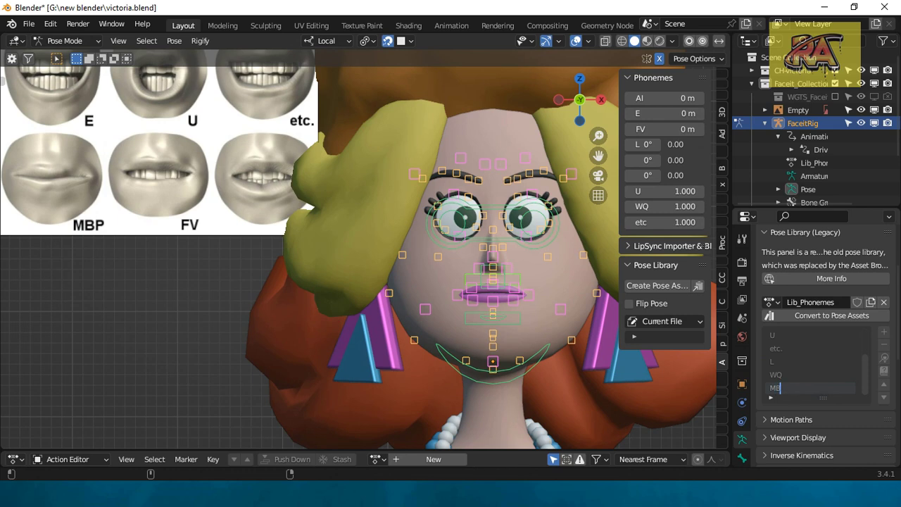
pyautogui.write('P')
pyautogui.press('Return')
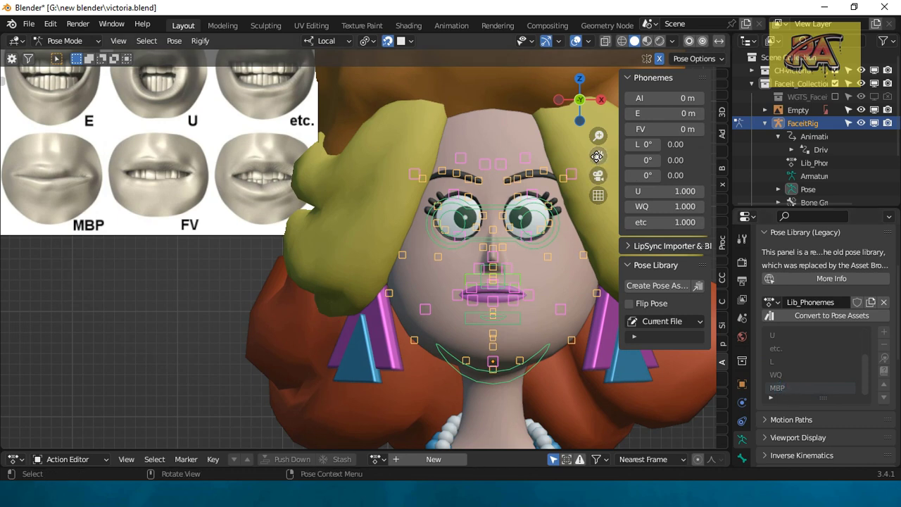
pyautogui.moveTo(599, 155); pyautogui.dragTo(555, 184)
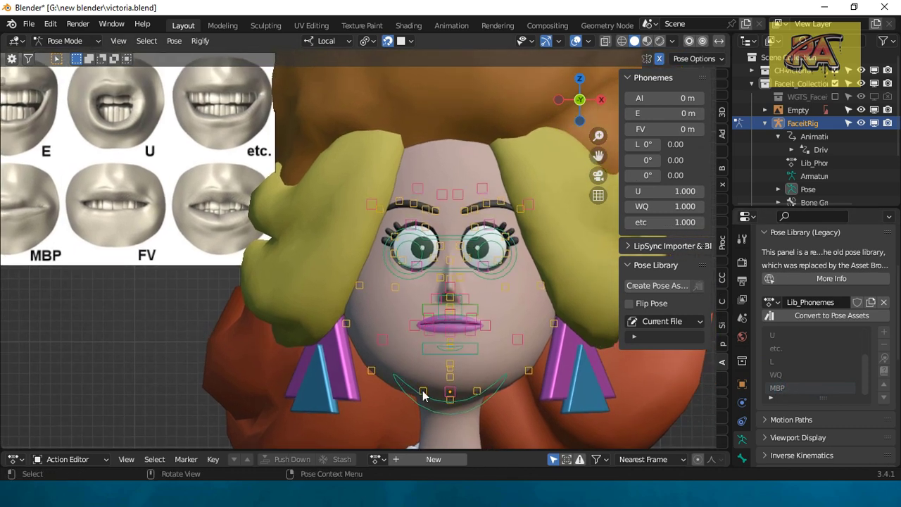
# Step: Lower the jaw and reposition both mouth-corner controls for the FV shape
pyautogui.click(443, 407)
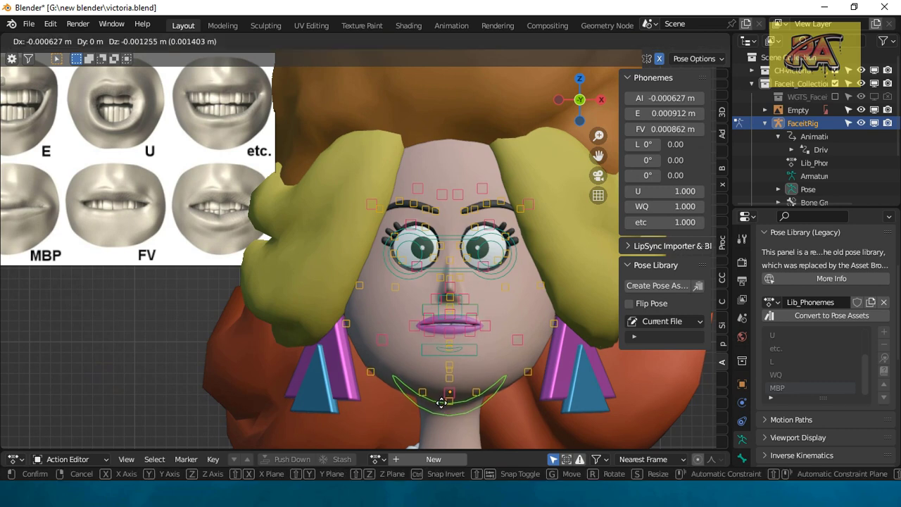
pyautogui.moveTo(444, 406); pyautogui.dragTo(445, 417)
pyautogui.click(486, 331)
pyautogui.press('g')
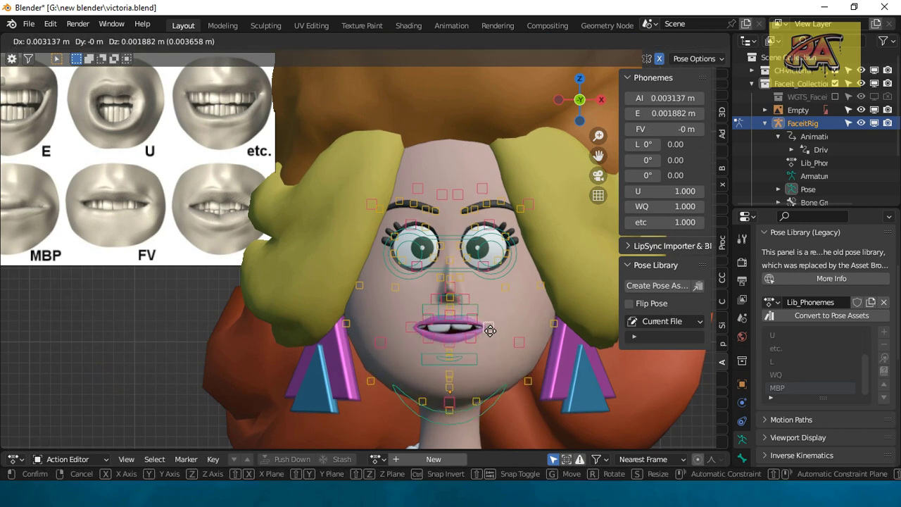
pyautogui.click(484, 340)
pyautogui.click(410, 325)
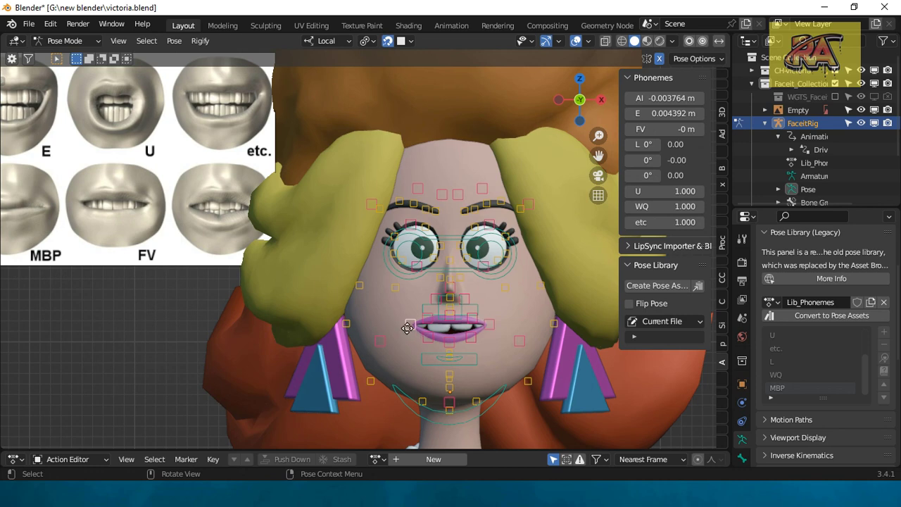
pyautogui.press('g')
pyautogui.click(431, 346)
# Step: Adjust the lip controls, tucking the lower lip under the teeth for FV
pyautogui.click(430, 347)
pyautogui.press('g')
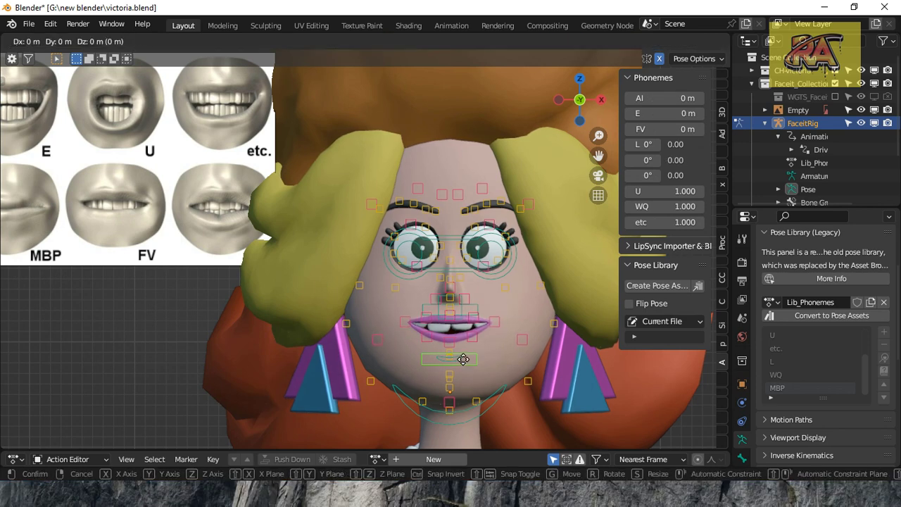
pyautogui.click(457, 404)
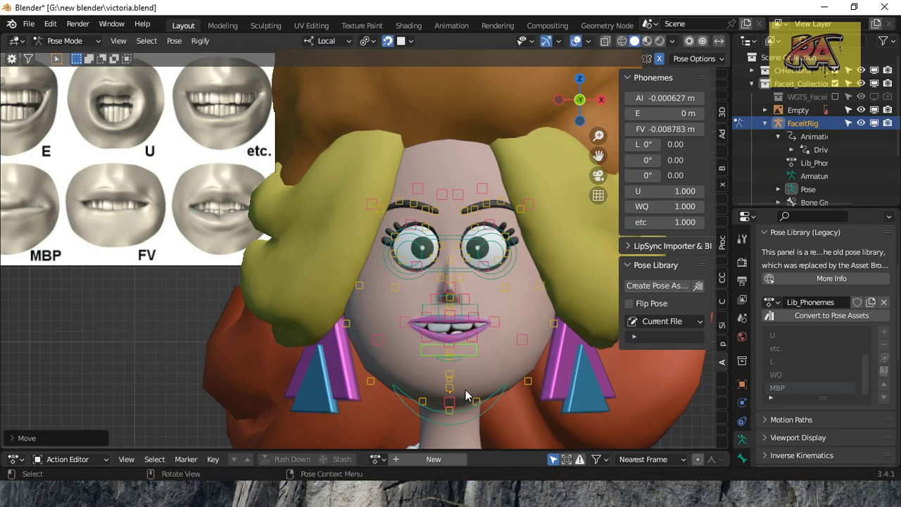
pyautogui.click(455, 332)
pyautogui.press('g')
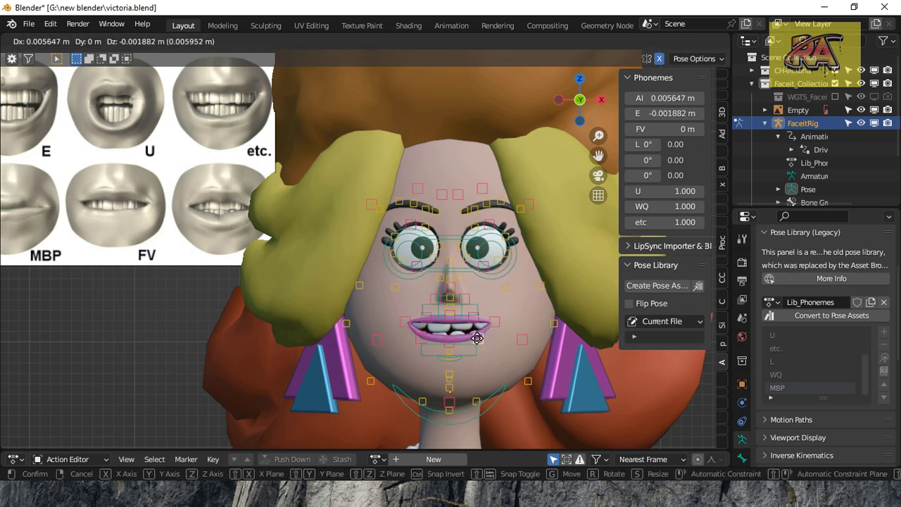
pyautogui.click(479, 339)
pyautogui.press('g')
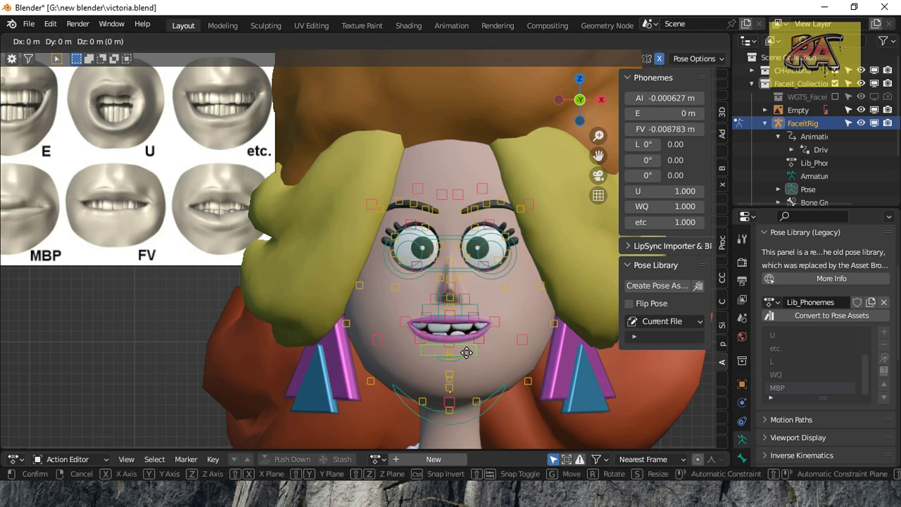
pyautogui.click(466, 355)
pyautogui.press('g')
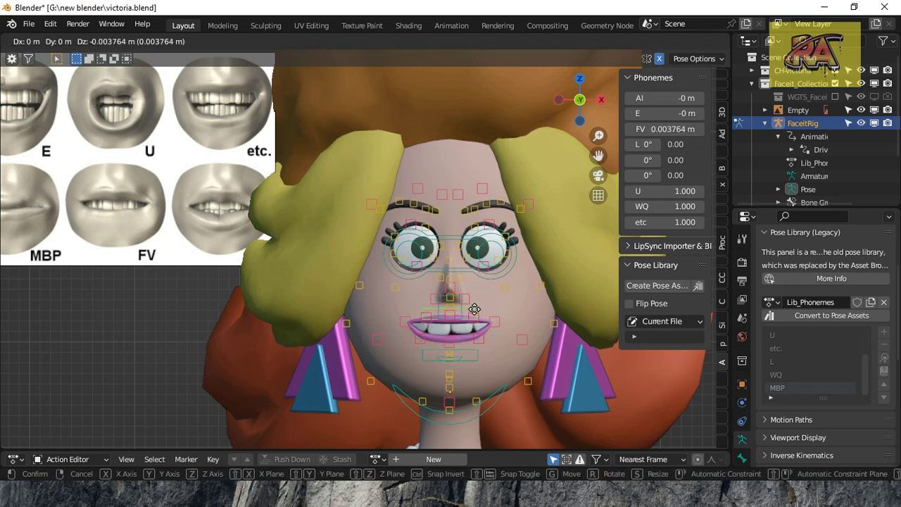
pyautogui.click(471, 354)
# Step: Add the current mouth shape to Lib_Phonemes as a new pose and start renaming it
pyautogui.click(502, 343)
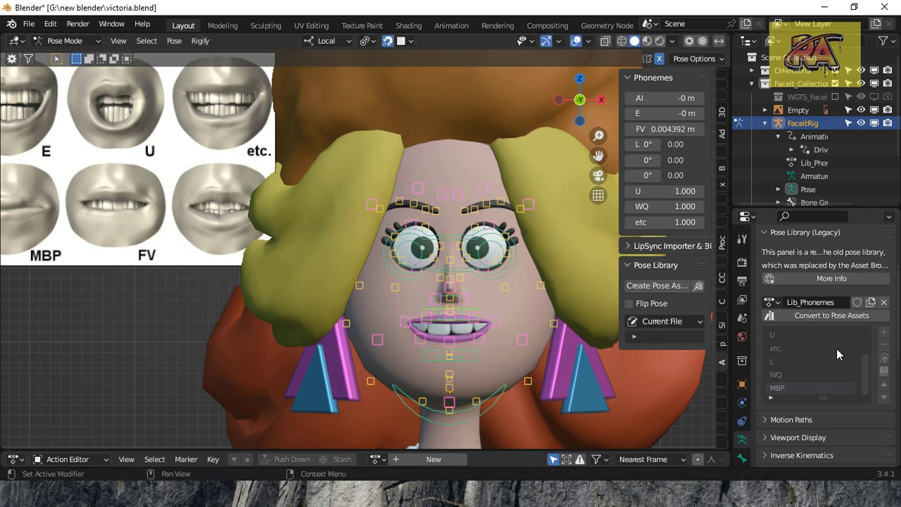
pyautogui.click(884, 332)
pyautogui.click(855, 343)
pyautogui.click(794, 386)
pyautogui.doubleClick(794, 386)
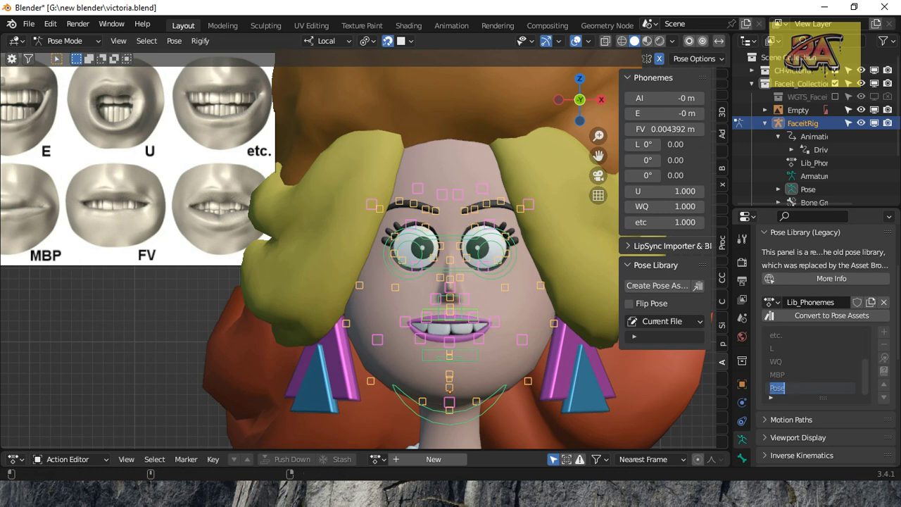
# Step: Name the new pose FV and move the mouth-shapes reference image aside
pyautogui.write('FV')
pyautogui.click(212, 339)
pyautogui.scroll(-2, 212, 267)
pyautogui.click(246, 225)
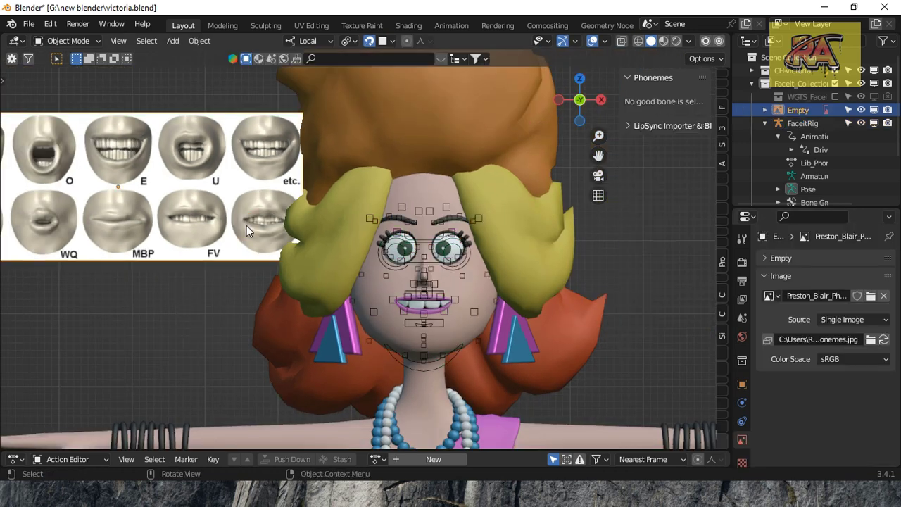
pyautogui.press('g')
pyautogui.click(191, 232)
# Step: Clear all transforms on every face control of the rig in Pose Mode
pyautogui.scroll(1, 279, 178)
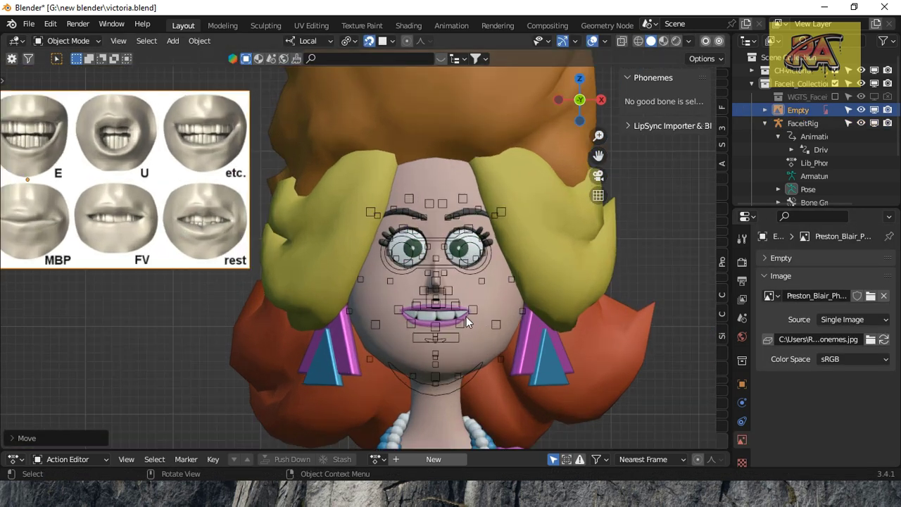
pyautogui.keyDown('shift'); pyautogui.click(279, 179); pyautogui.keyUp('shift')
pyautogui.hotkey('ctrl', 'Tab')
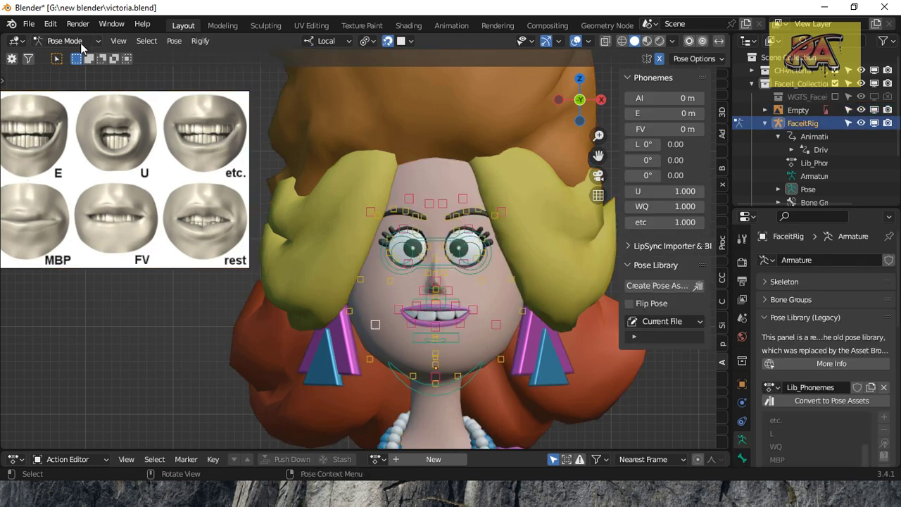
pyautogui.press('a')
pyautogui.click(174, 41)
pyautogui.moveTo(209, 69)
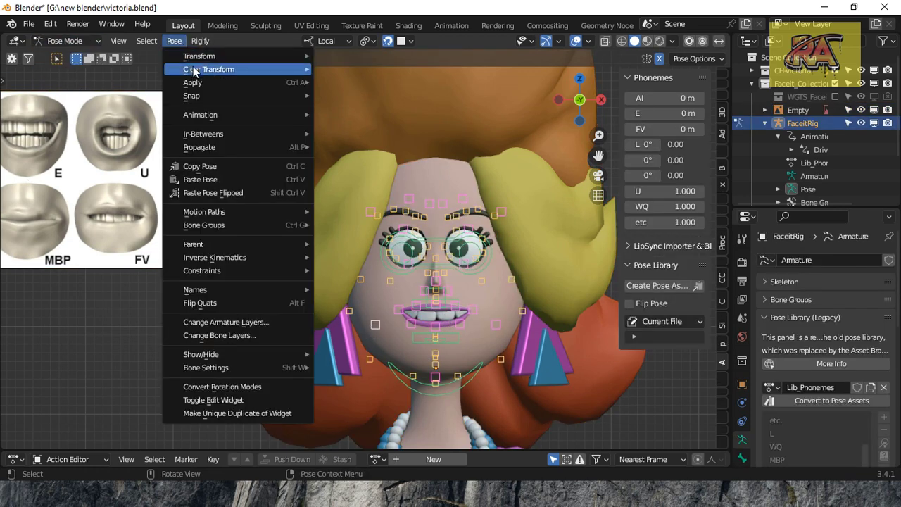
pyautogui.click(326, 71)
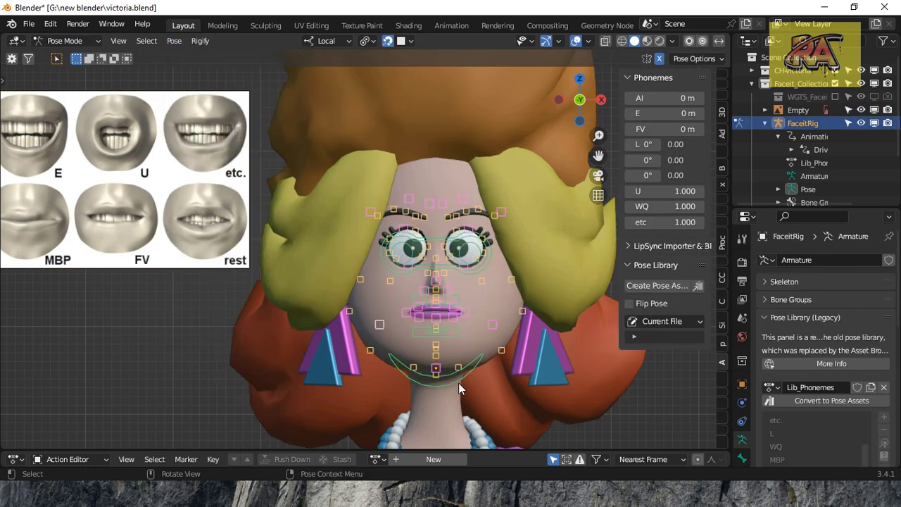
# Step: Open the jaw slightly and adjust the lip controls into a relaxed rest mouth
pyautogui.moveTo(459, 388); pyautogui.dragTo(452, 362)
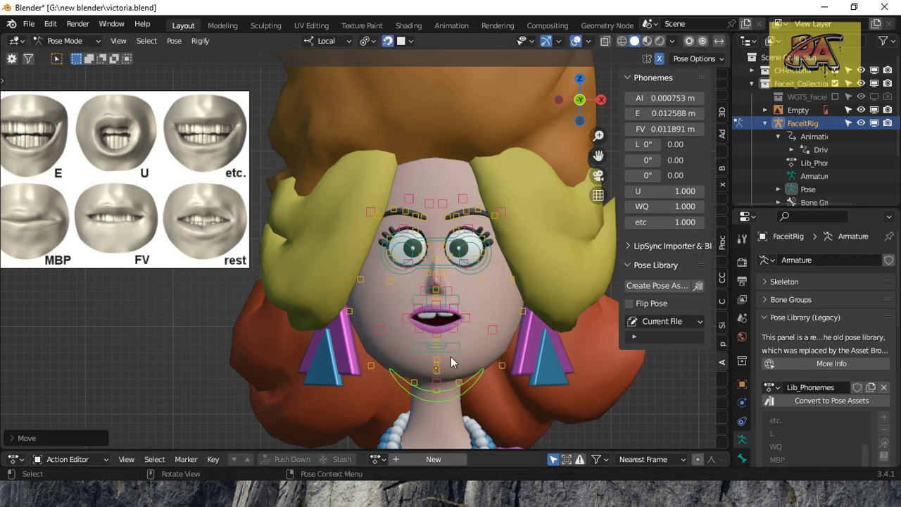
pyautogui.press('g')
pyautogui.click(437, 337)
pyautogui.press('g')
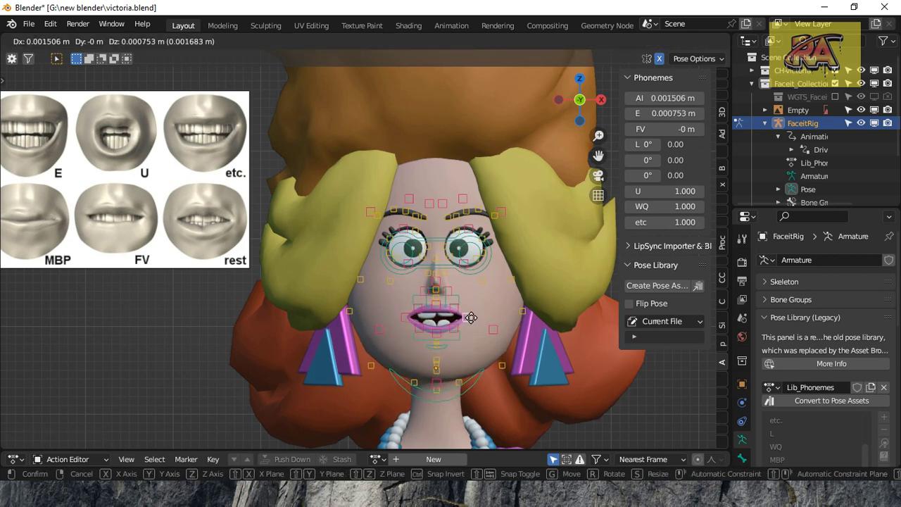
pyautogui.click(470, 317)
pyautogui.press('g')
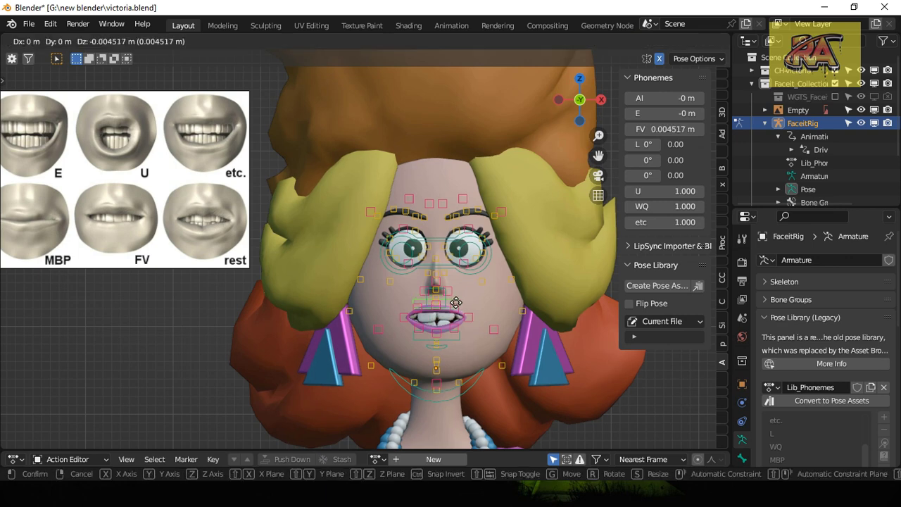
pyautogui.click(456, 308)
pyautogui.press('g')
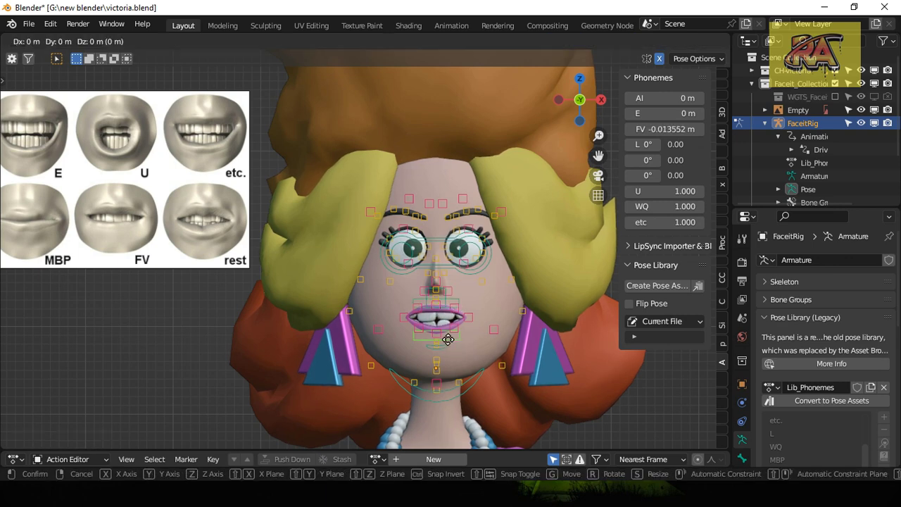
pyautogui.click(451, 343)
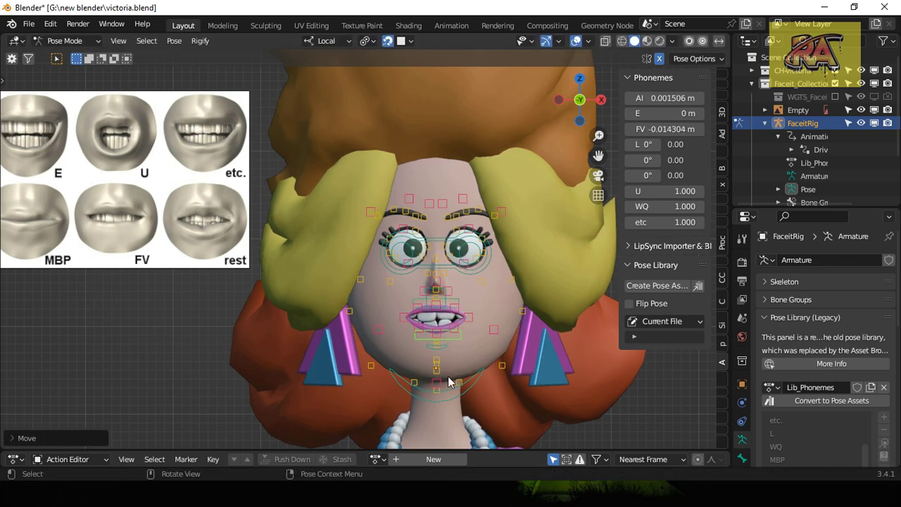
pyautogui.click(465, 365)
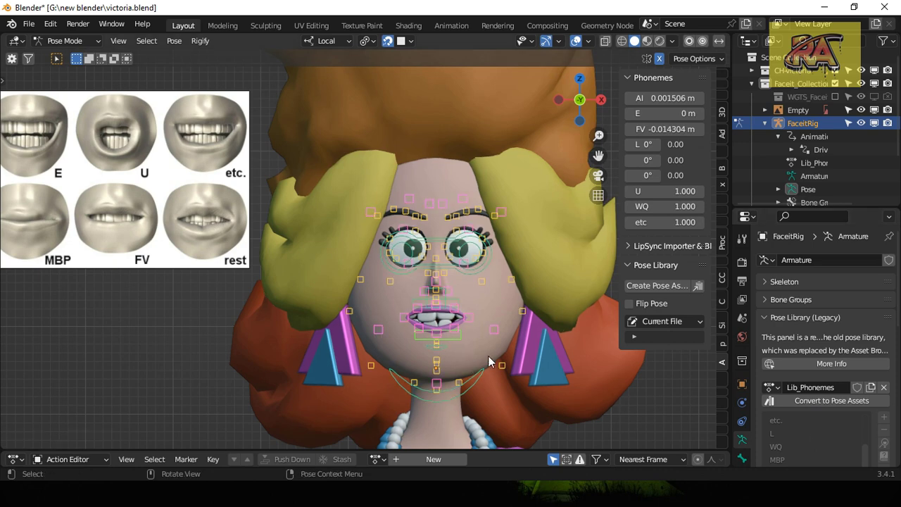
# Step: Add the relaxed mouth to Lib_Phonemes as a new pose
pyautogui.scroll(-3, 491, 362)
pyautogui.click(884, 417)
pyautogui.click(828, 446)
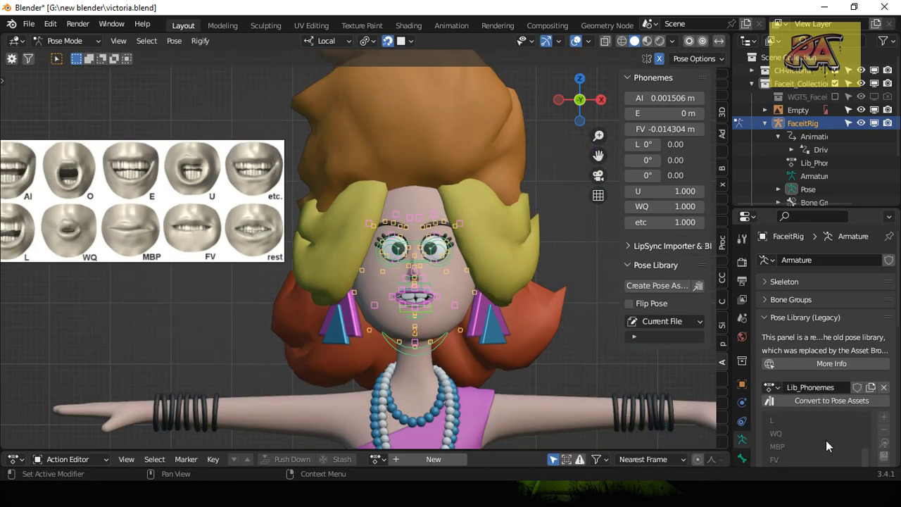
pyautogui.scroll(-3, 827, 446)
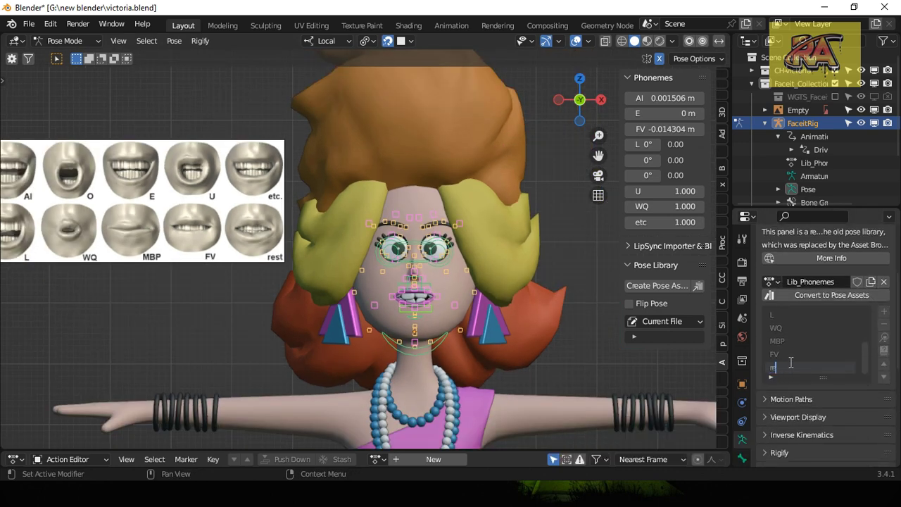
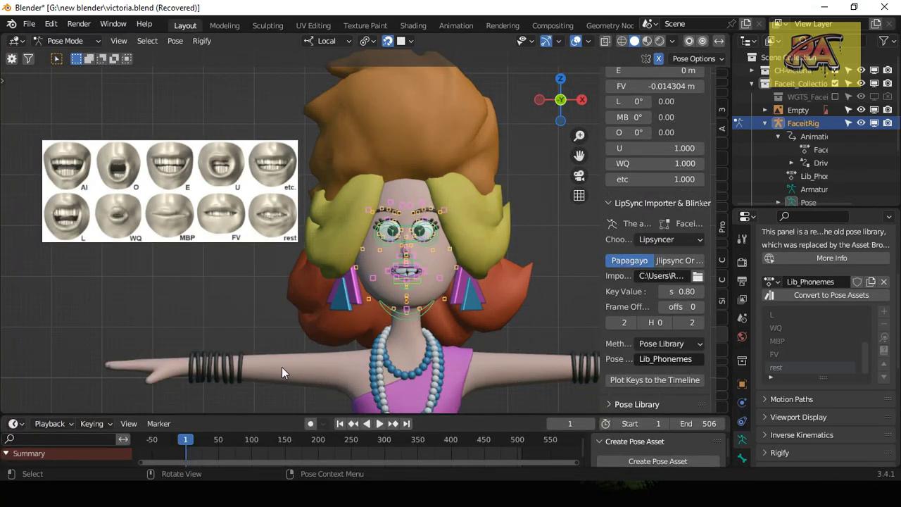
# Step: Apply the AI, O, E and U phoneme poses from Lib_Phonemes to the mouth
pyautogui.moveTo(579, 151); pyautogui.dragTo(522, 133)
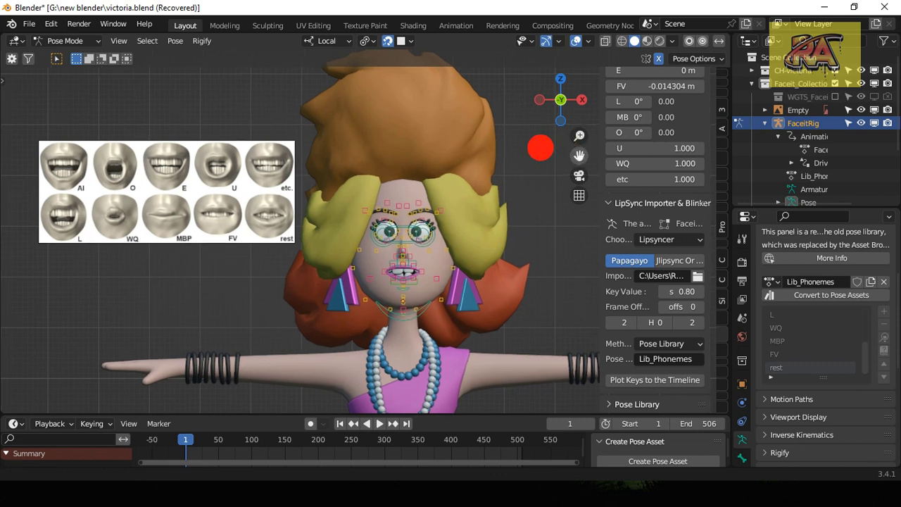
pyautogui.scroll(1, 805, 357)
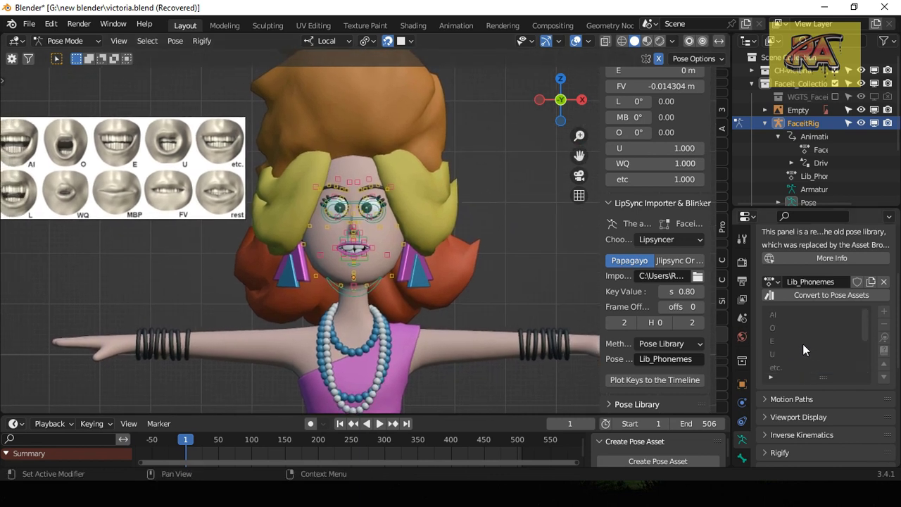
pyautogui.click(885, 338)
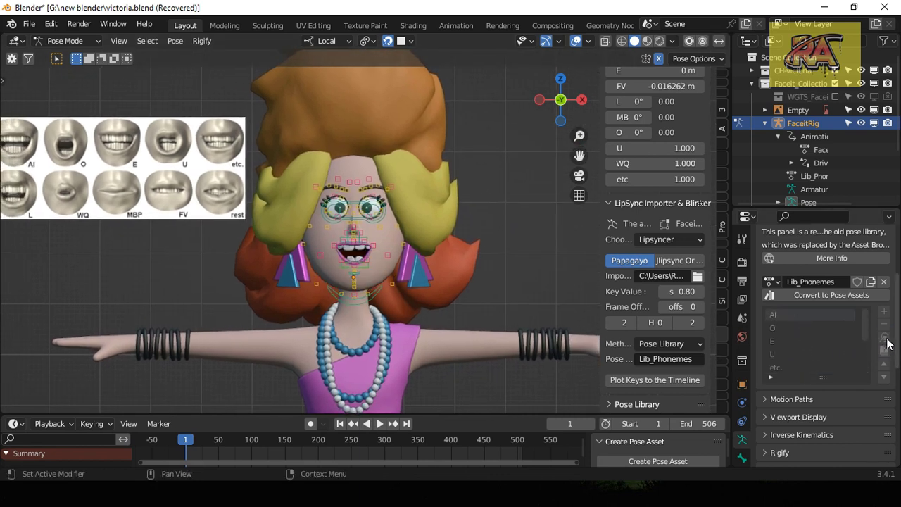
pyautogui.click(783, 327)
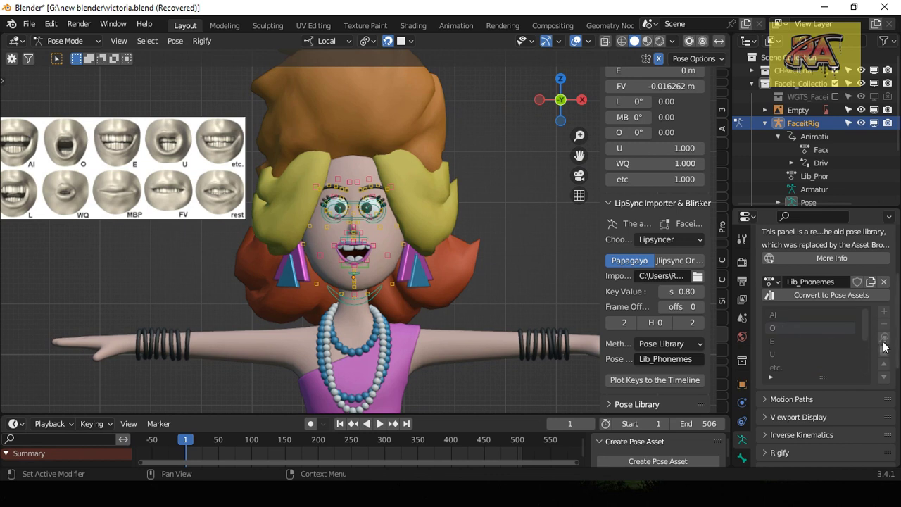
pyautogui.click(886, 339)
pyautogui.click(786, 340)
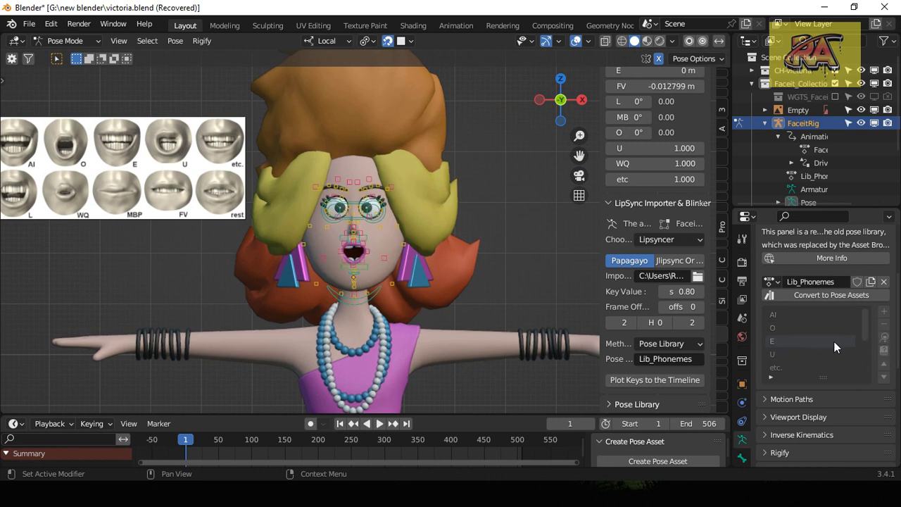
pyautogui.click(885, 339)
pyautogui.click(773, 354)
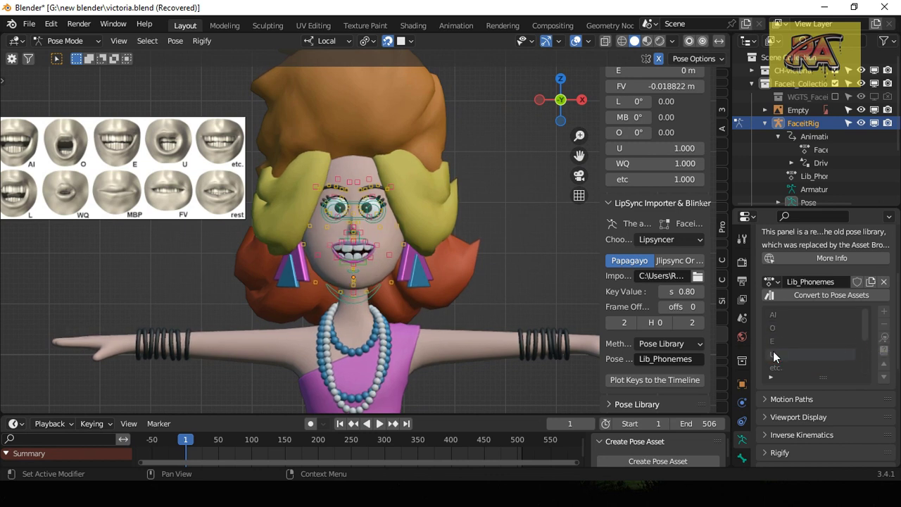
pyautogui.click(885, 341)
# Step: Apply the etc., L, WQ and MBP phoneme poses to the mouth
pyautogui.scroll(-1, 826, 354)
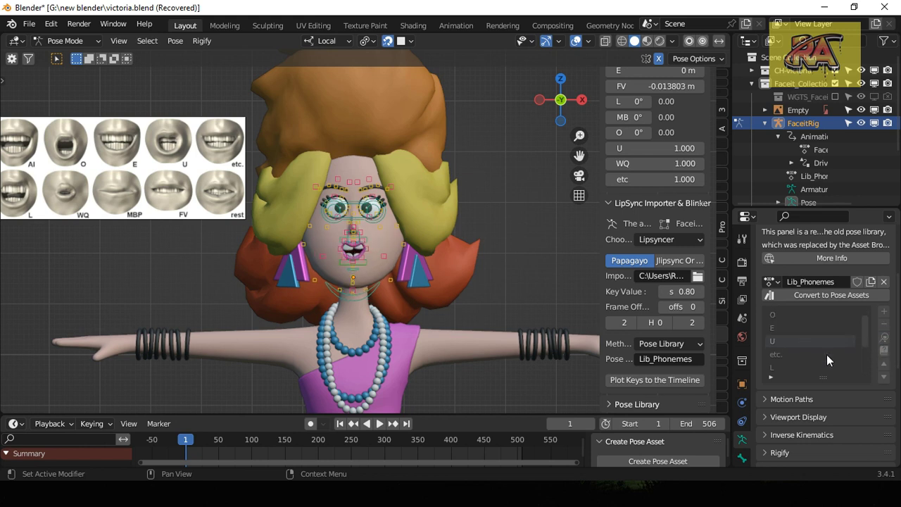
pyautogui.click(788, 352)
pyautogui.click(885, 338)
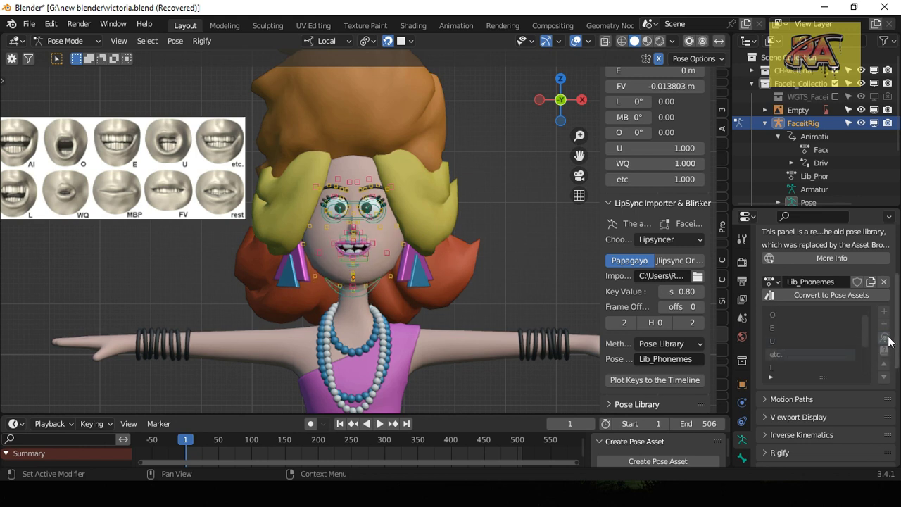
pyautogui.click(777, 368)
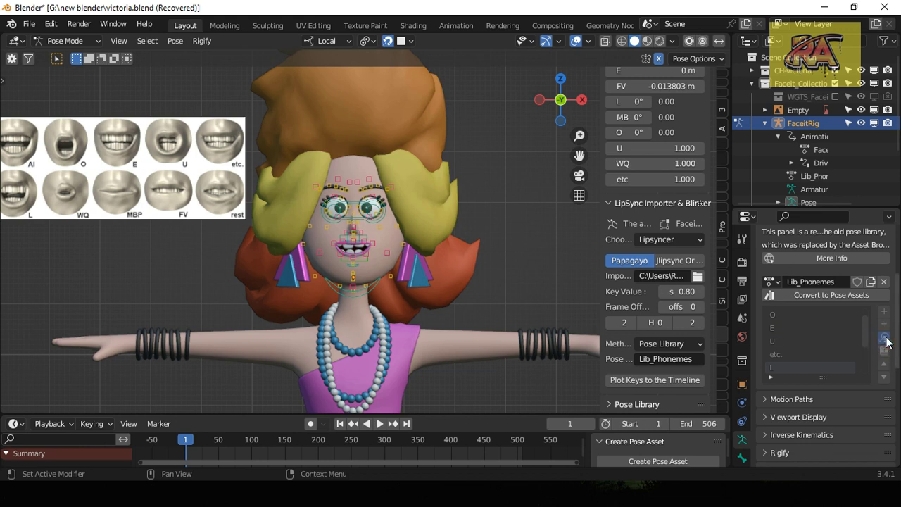
pyautogui.click(885, 339)
pyautogui.scroll(-2, 815, 350)
pyautogui.click(789, 354)
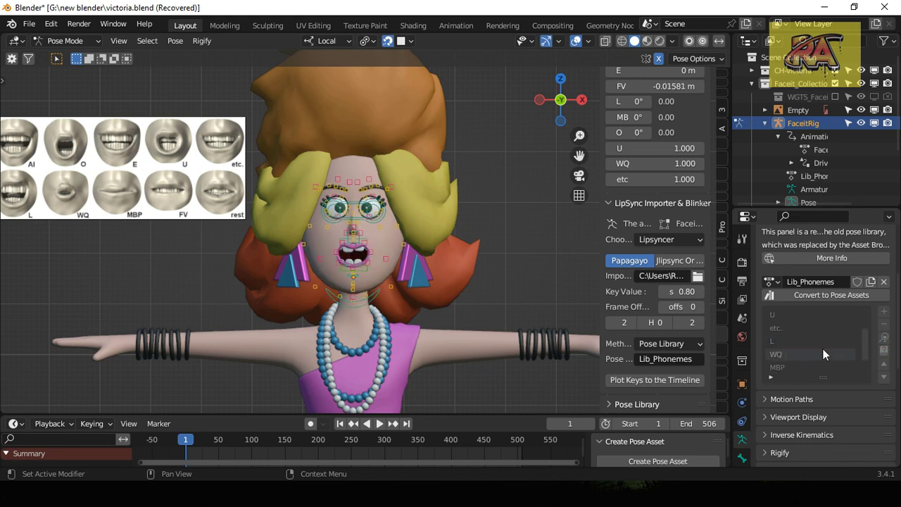
pyautogui.click(885, 340)
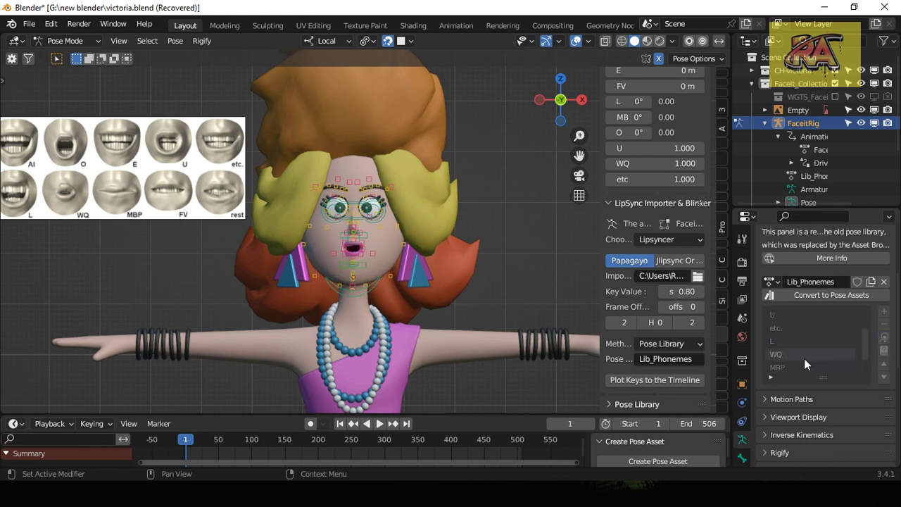
pyautogui.click(793, 366)
pyautogui.click(884, 339)
# Step: Apply the FV pose and finish on the rest pose
pyautogui.scroll(-1, 803, 355)
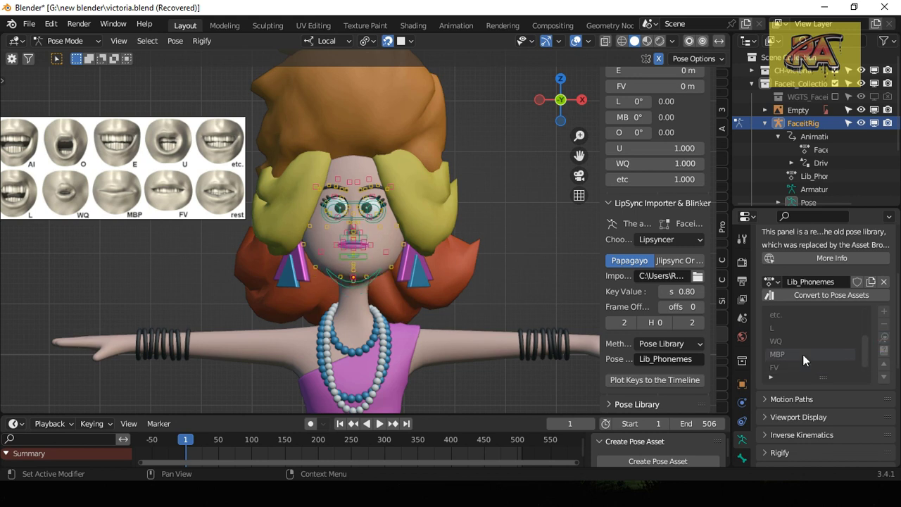
pyautogui.click(790, 366)
pyautogui.click(888, 343)
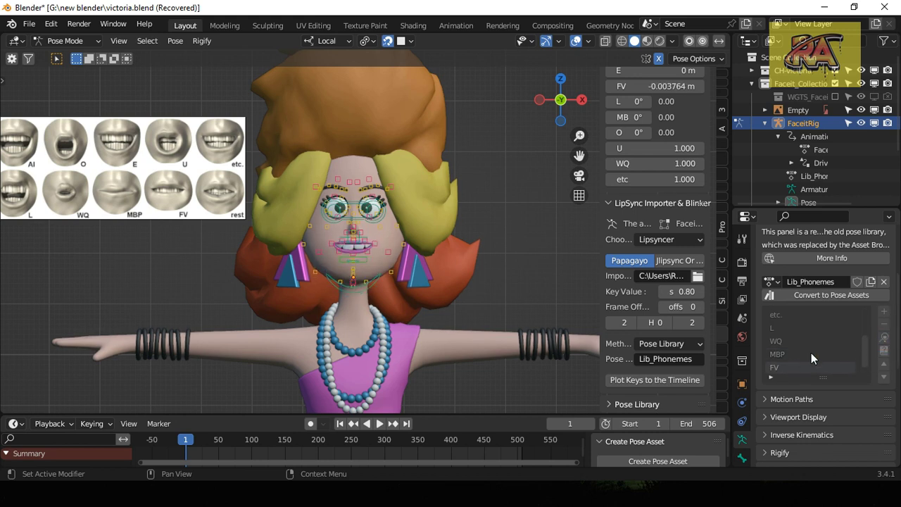
pyautogui.scroll(-1, 812, 353)
pyautogui.click(797, 364)
pyautogui.click(884, 339)
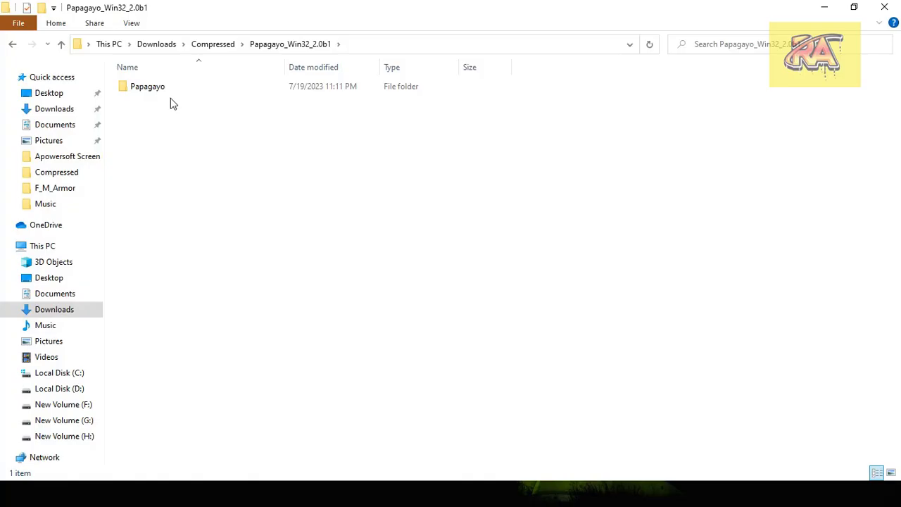
# Step: Launch Papagayo.exe from its program folder
pyautogui.click(170, 93)
pyautogui.doubleClick(170, 94)
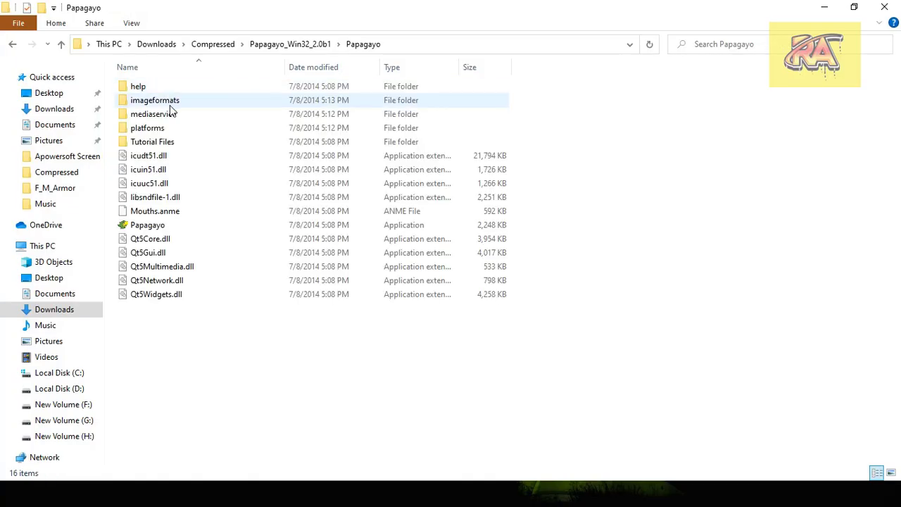
pyautogui.doubleClick(179, 224)
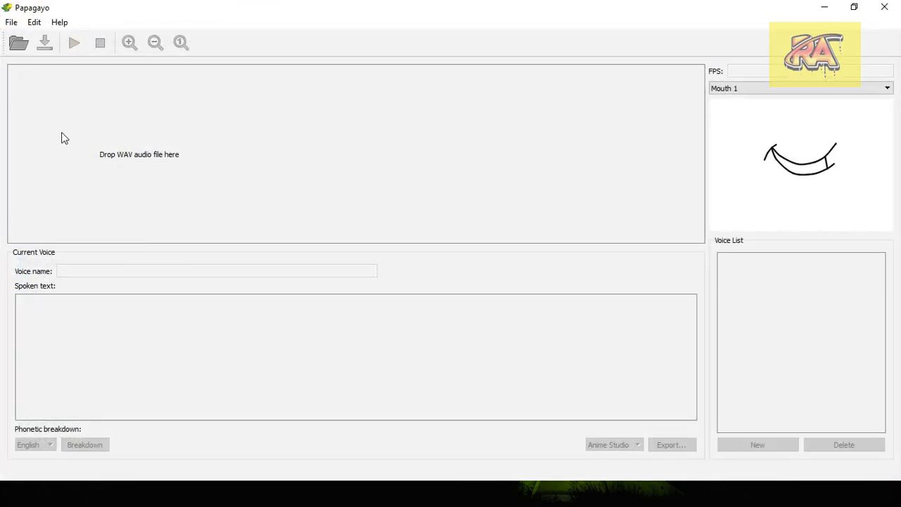
# Step: Load voicebooking-speech.wav from the Downloads folder into Papagayo
pyautogui.click(15, 22)
pyautogui.click(27, 36)
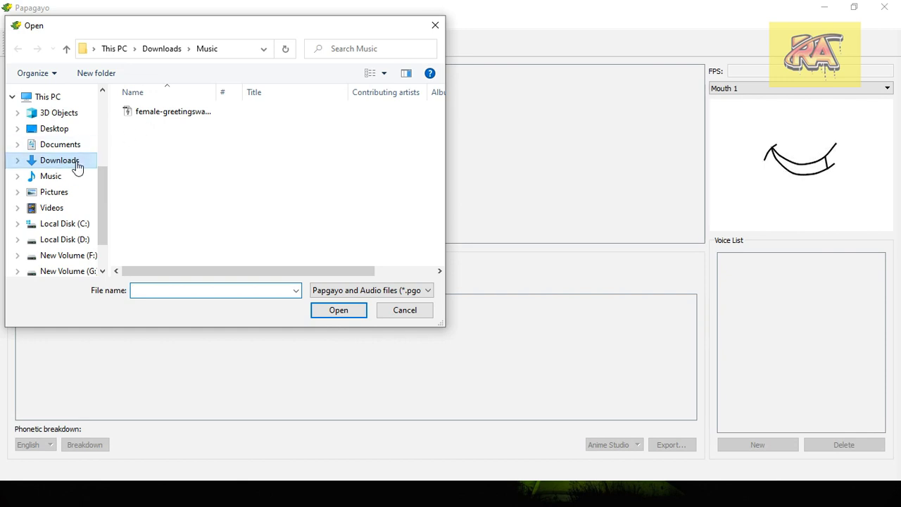
pyautogui.click(67, 164)
pyautogui.doubleClick(234, 149)
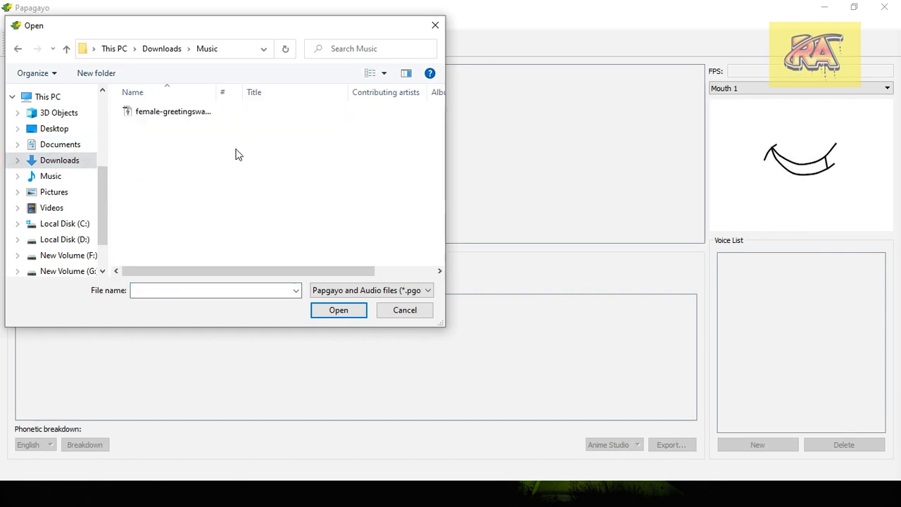
pyautogui.click(70, 161)
pyautogui.click(359, 147)
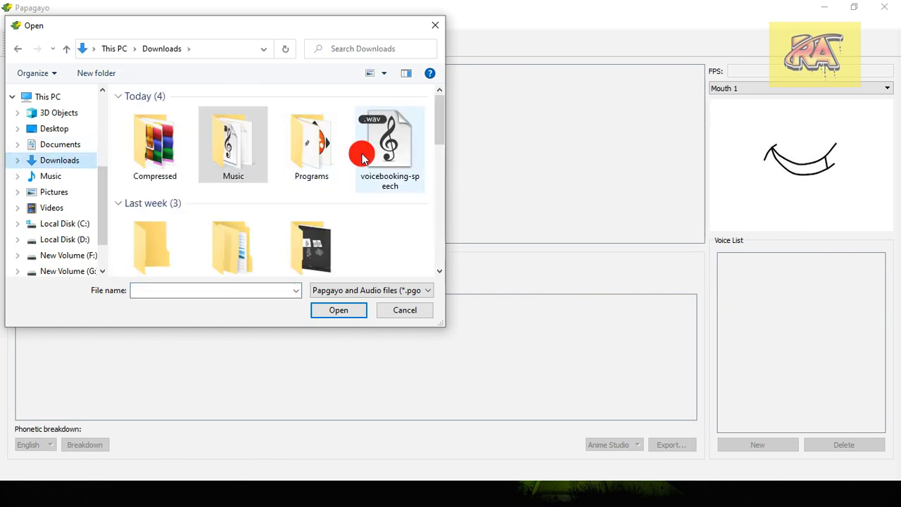
pyautogui.click(316, 310)
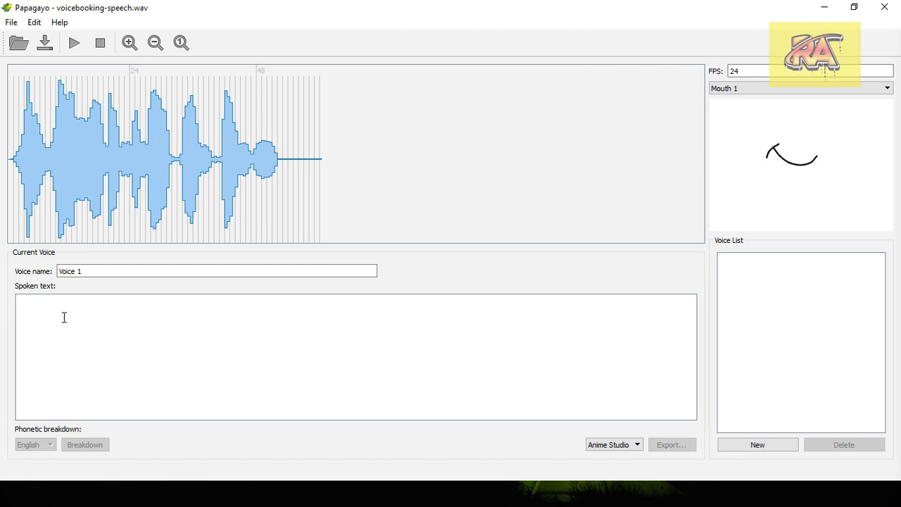
# Step: Enter 'hey how are you this is my first voice' as the spoken text
pyautogui.write('hey ')
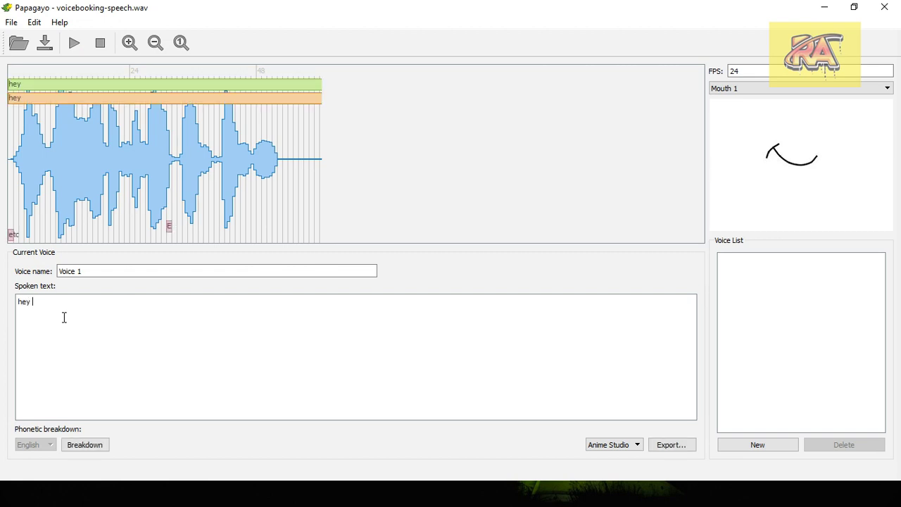
pyautogui.write('how a')
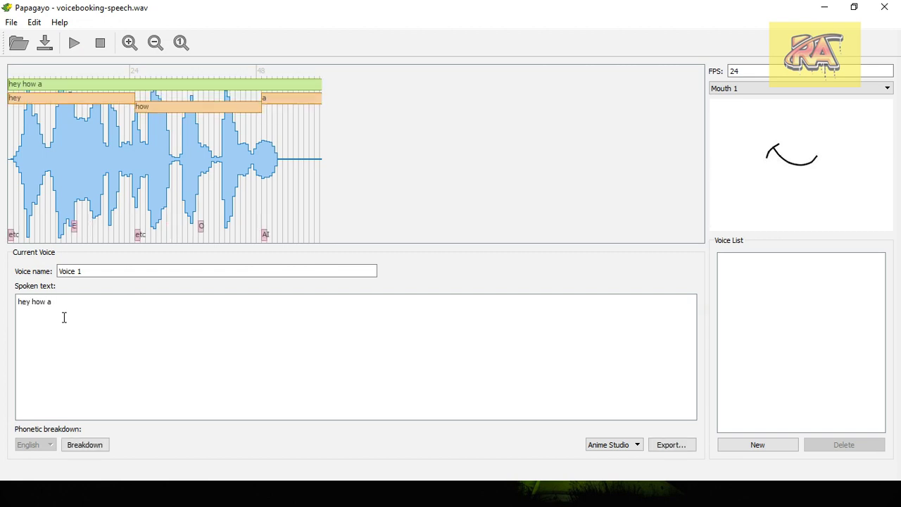
pyautogui.write('re you')
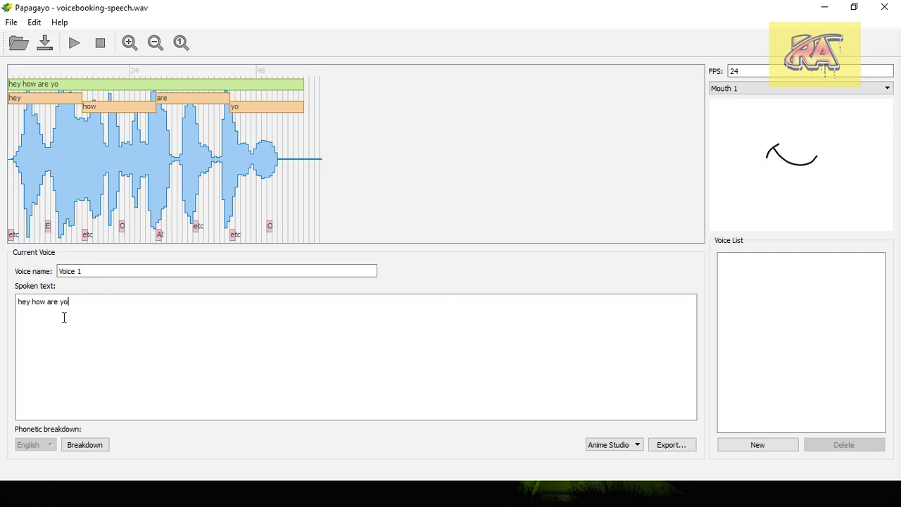
pyautogui.write(' thi')
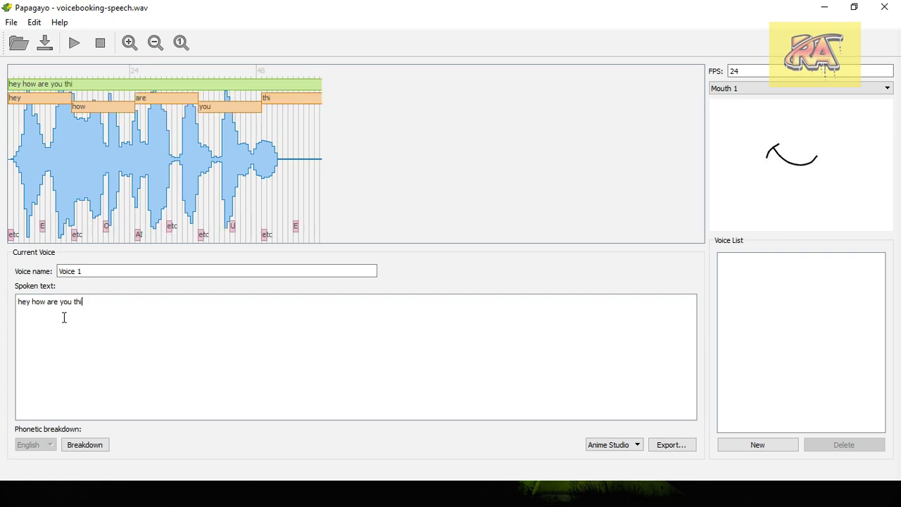
pyautogui.write('s is ')
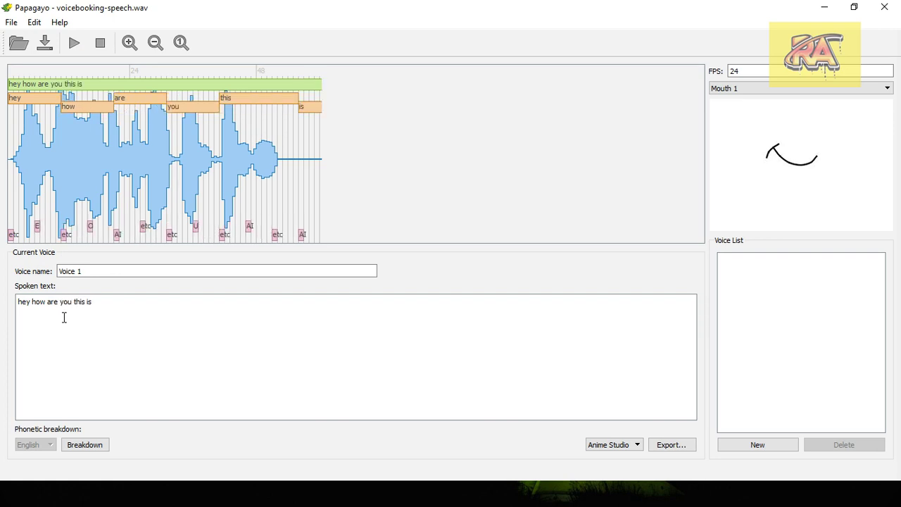
pyautogui.write('my ')
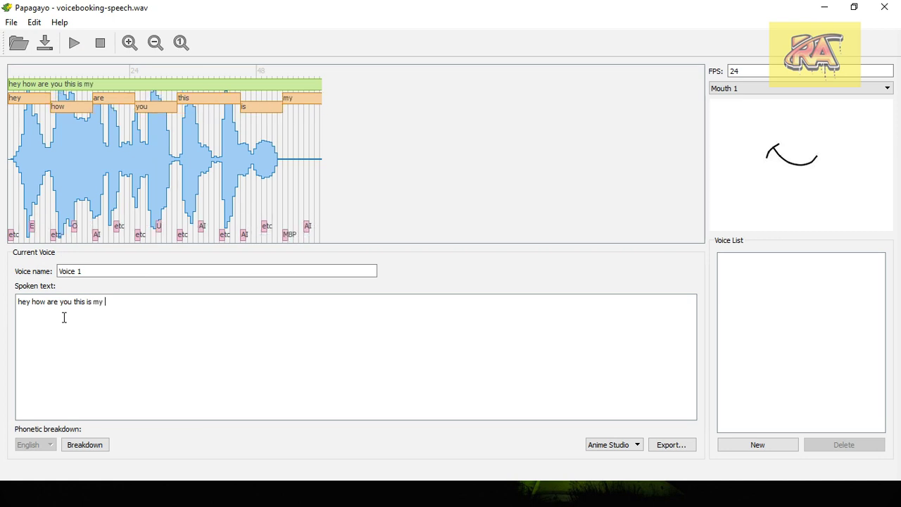
pyautogui.write('fir')
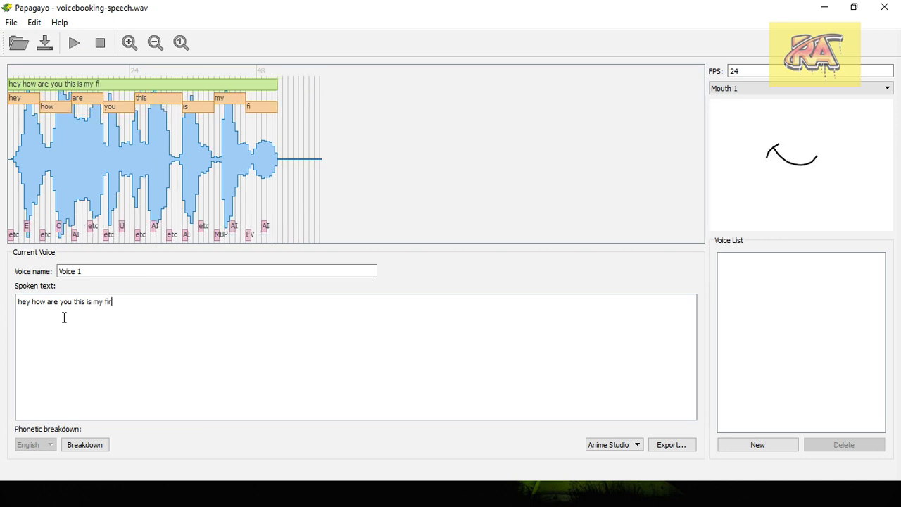
pyautogui.write('st voice')
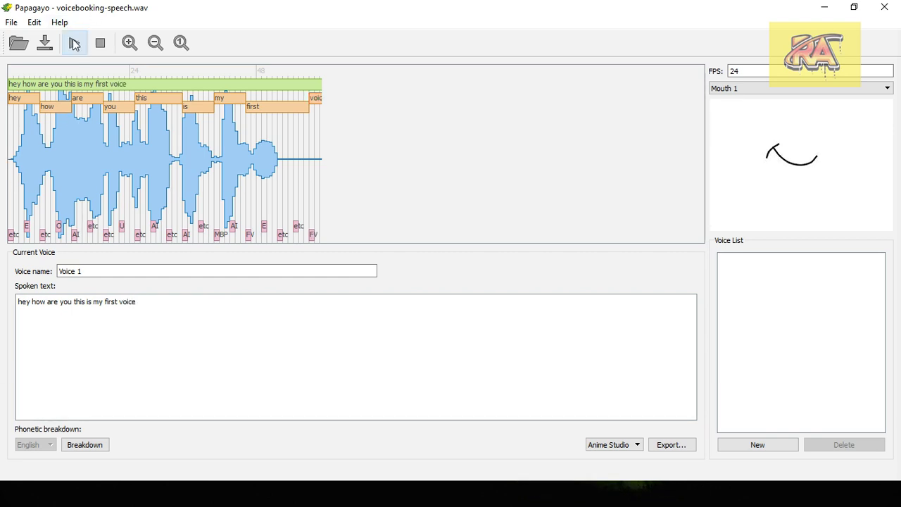
# Step: Play the clip, zoom in three levels, and move the end of 'hey' so 'how' starts near frame 8
pyautogui.click(74, 43)
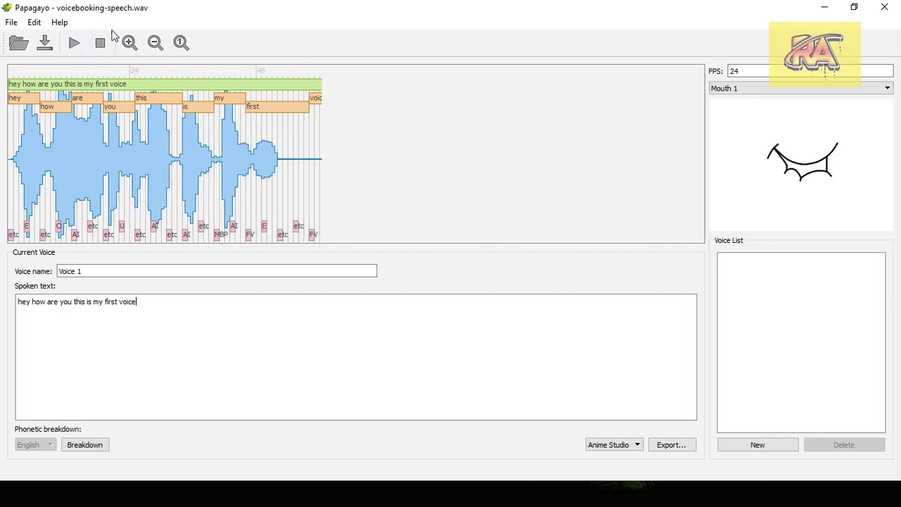
pyautogui.click(129, 42)
pyautogui.click(130, 43)
pyautogui.click(130, 42)
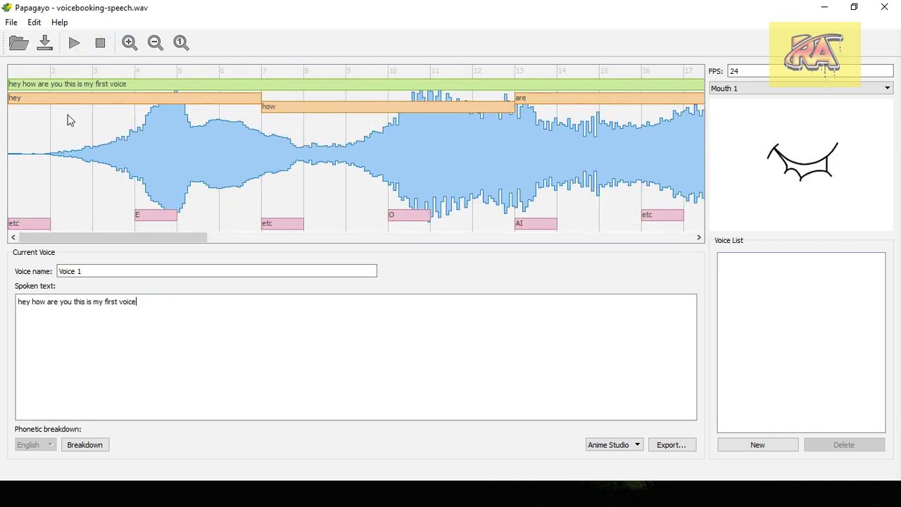
pyautogui.click(14, 103)
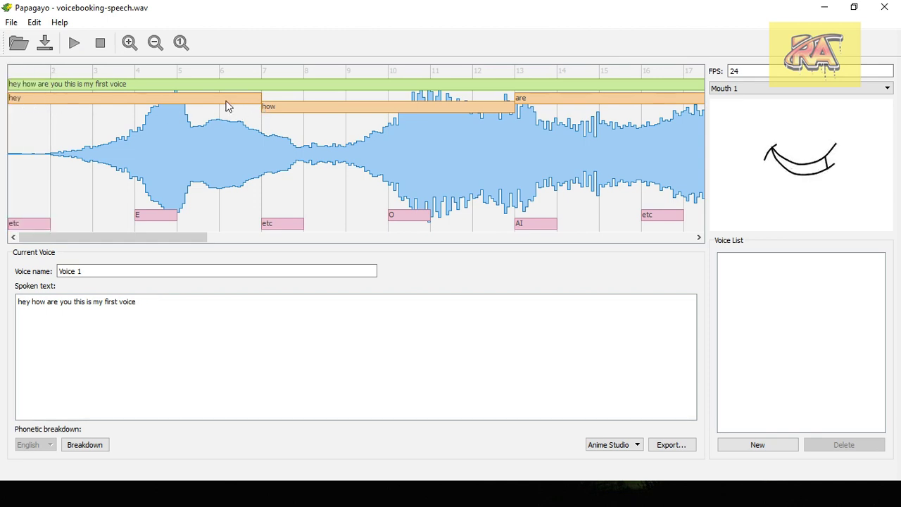
pyautogui.click(247, 102)
pyautogui.moveTo(232, 105)
pyautogui.mouseDown()
pyautogui.moveTo(20, 105)
pyautogui.moveTo(313, 116)
pyautogui.mouseUp()
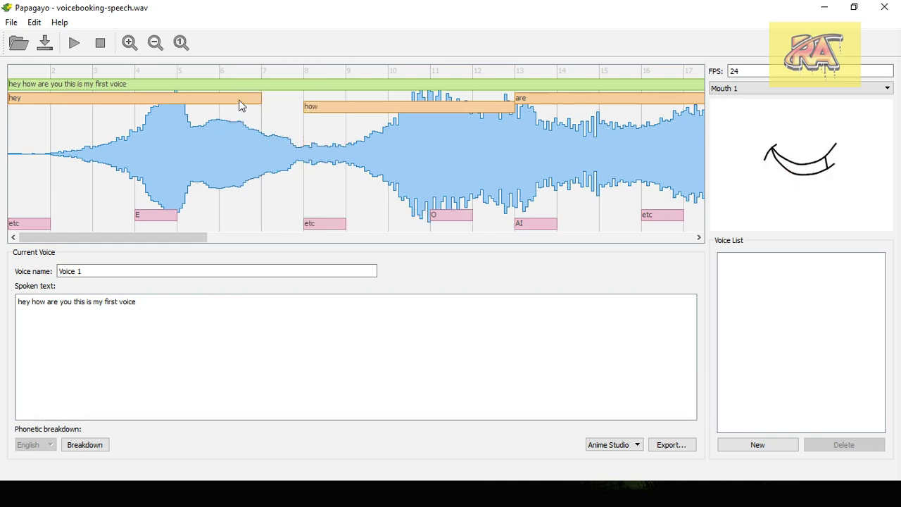
# Step: Extend 'hey' to end at frame 8 and play back to check it
pyautogui.moveTo(240, 106); pyautogui.dragTo(302, 106)
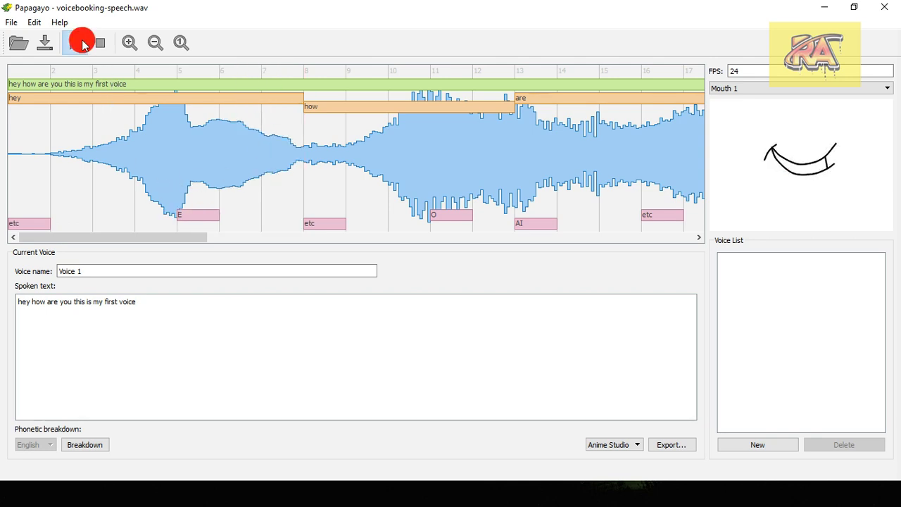
pyautogui.click(75, 43)
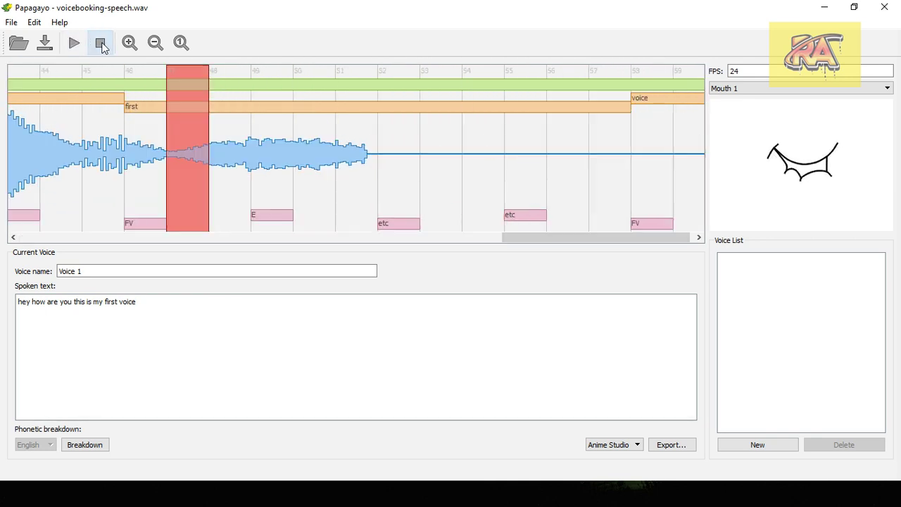
pyautogui.click(100, 43)
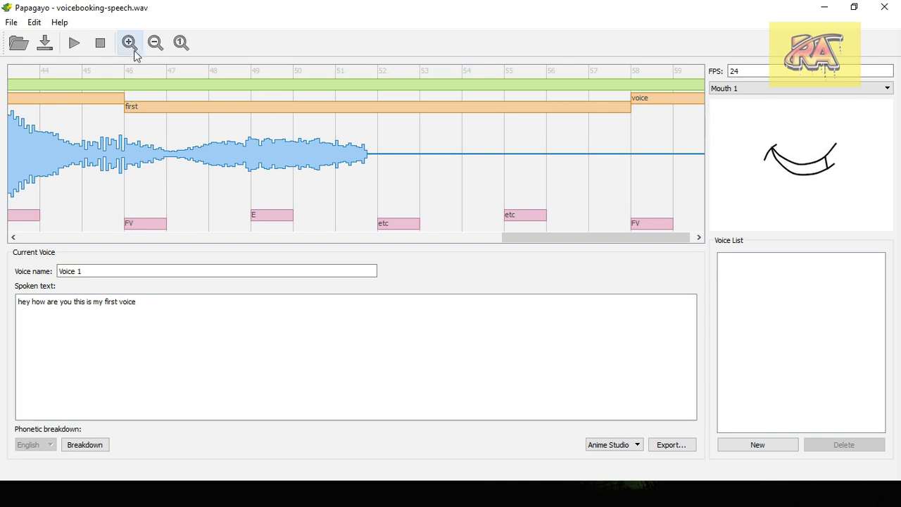
pyautogui.moveTo(533, 237); pyautogui.dragTo(49, 238)
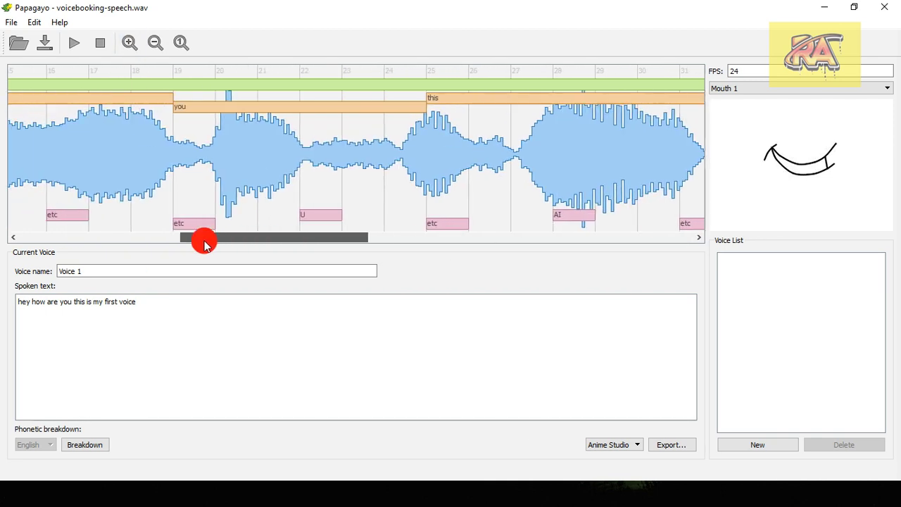
pyautogui.click(328, 108)
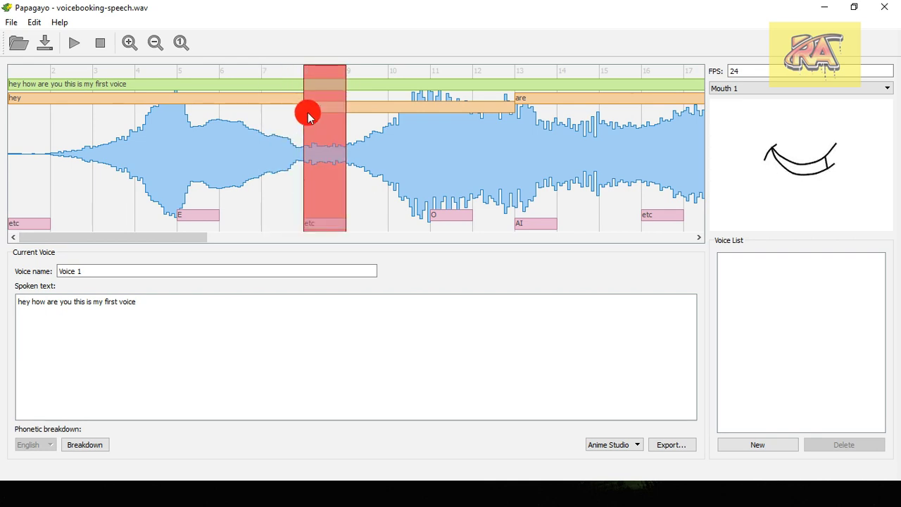
# Step: Shorten 'how' so it ends around frame 11, then scrub the opening words
pyautogui.moveTo(322, 115)
pyautogui.mouseDown()
pyautogui.moveTo(382, 117)
pyautogui.moveTo(334, 120)
pyautogui.mouseUp()
pyautogui.moveTo(516, 109)
pyautogui.mouseDown()
pyautogui.moveTo(304, 113)
pyautogui.moveTo(462, 111)
pyautogui.moveTo(523, 124)
pyautogui.mouseUp()
pyautogui.click(559, 124)
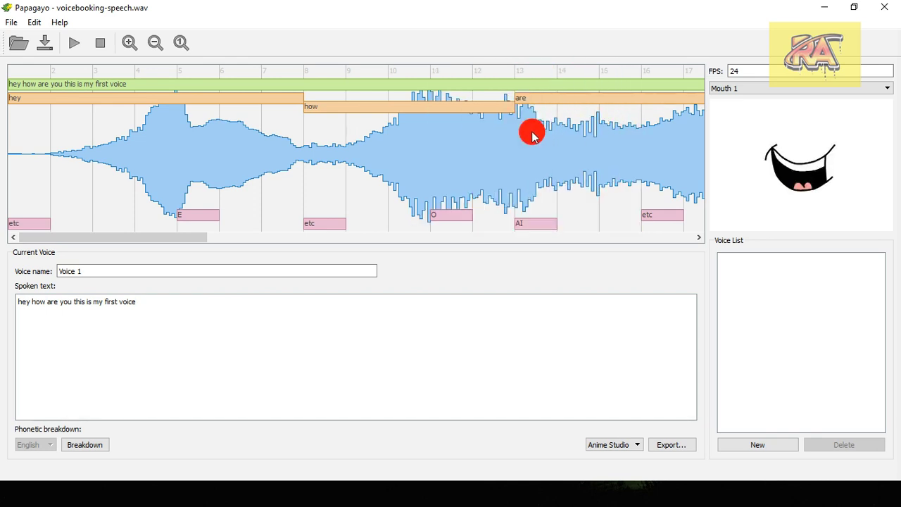
pyautogui.moveTo(531, 133)
pyautogui.mouseDown()
pyautogui.moveTo(147, 121)
pyautogui.moveTo(598, 120)
pyautogui.mouseUp()
pyautogui.moveTo(59, 110)
pyautogui.mouseDown()
pyautogui.moveTo(213, 96)
pyautogui.moveTo(402, 120)
pyautogui.mouseUp()
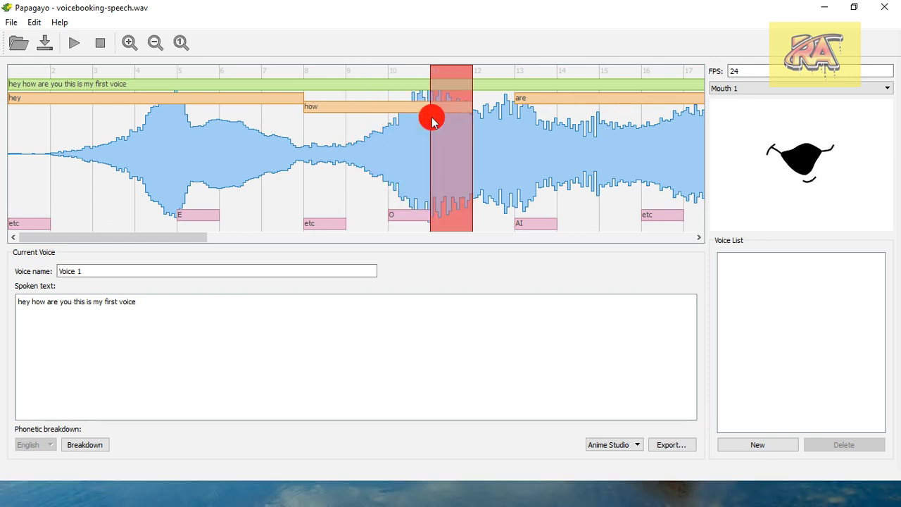
# Step: Move the word 'are' and its phoneme earlier to start near frame 12
pyautogui.moveTo(430, 121); pyautogui.dragTo(430, 116)
pyautogui.moveTo(189, 236); pyautogui.dragTo(285, 238)
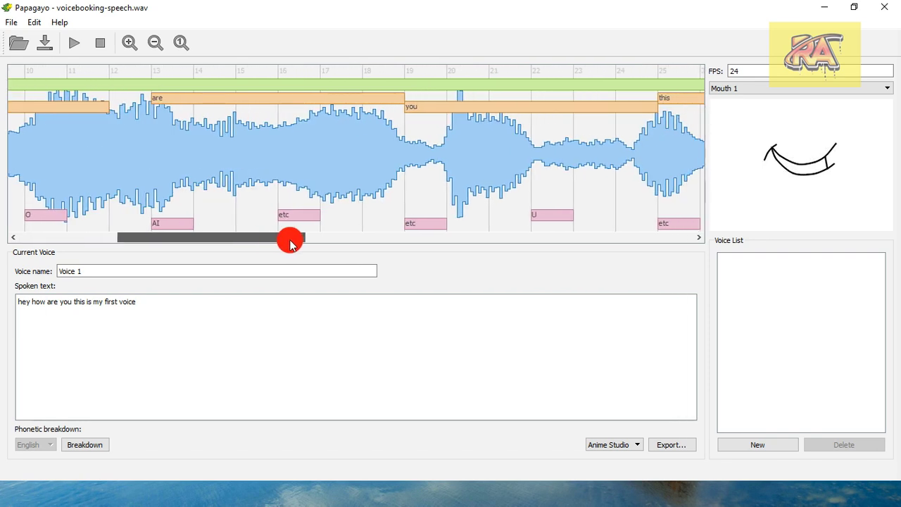
pyautogui.click(217, 98)
pyautogui.moveTo(216, 102); pyautogui.dragTo(141, 107)
pyautogui.moveTo(406, 105); pyautogui.dragTo(141, 104)
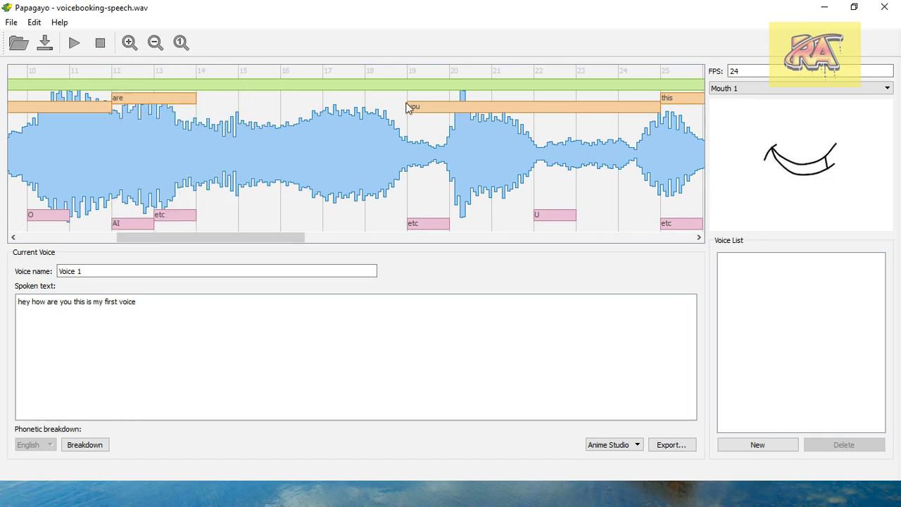
# Step: Move 'you' right after 'are' and shorten it to end near frame 16
pyautogui.moveTo(408, 107); pyautogui.dragTo(215, 109)
pyautogui.moveTo(448, 104); pyautogui.dragTo(316, 106)
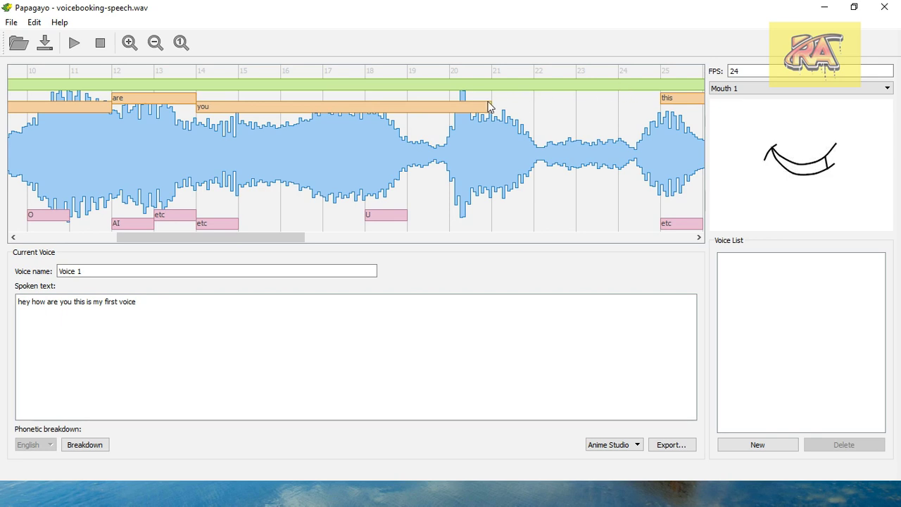
pyautogui.moveTo(488, 107); pyautogui.dragTo(328, 108)
pyautogui.moveTo(487, 105); pyautogui.dragTo(258, 118)
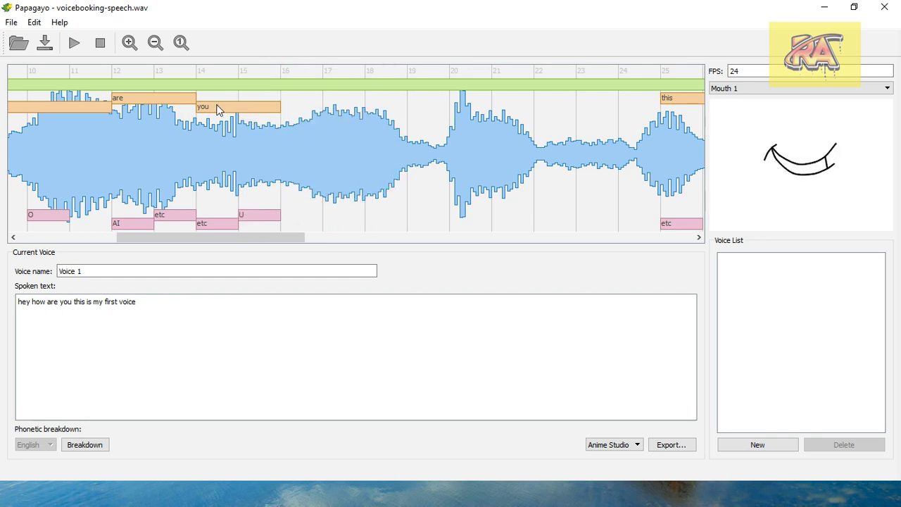
# Step: Play the clip, zoom out to the whole waveform, and scrub through the opening words
pyautogui.click(74, 44)
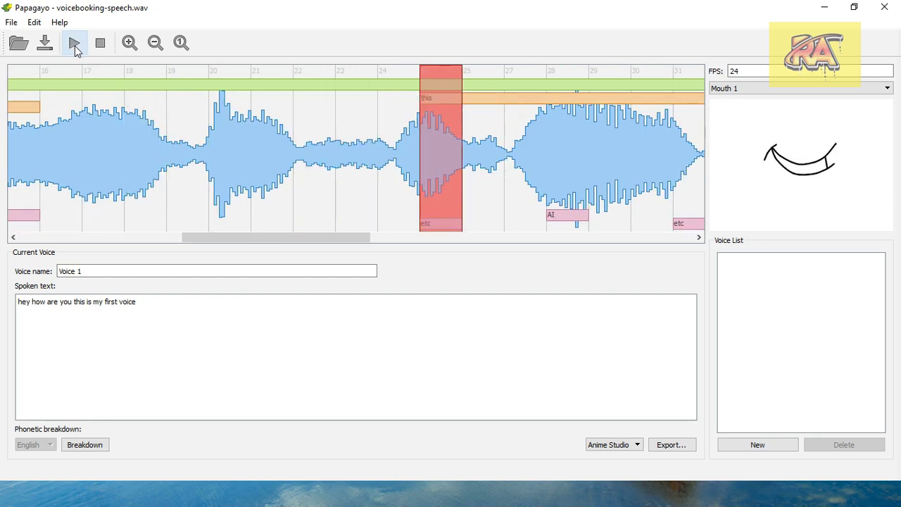
pyautogui.click(100, 43)
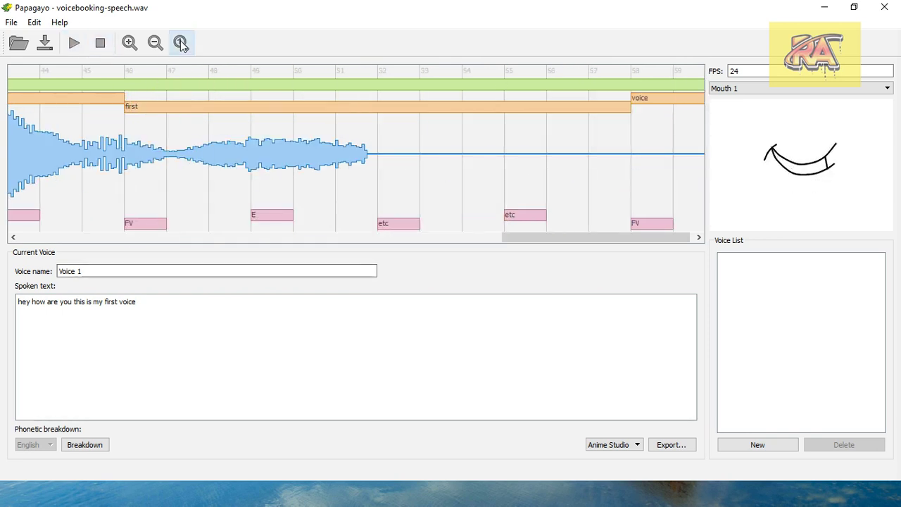
pyautogui.click(156, 43)
pyautogui.click(157, 44)
pyautogui.click(157, 43)
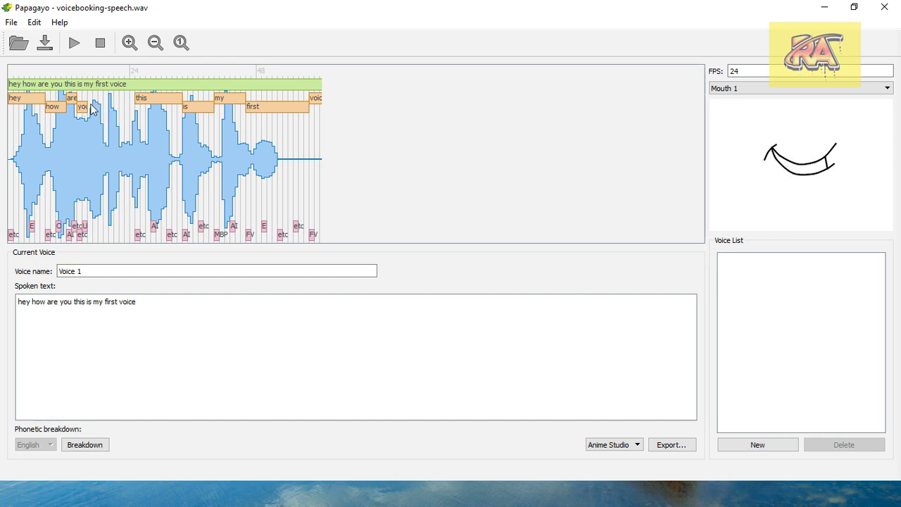
pyautogui.moveTo(160, 98); pyautogui.dragTo(79, 107)
pyautogui.click(129, 43)
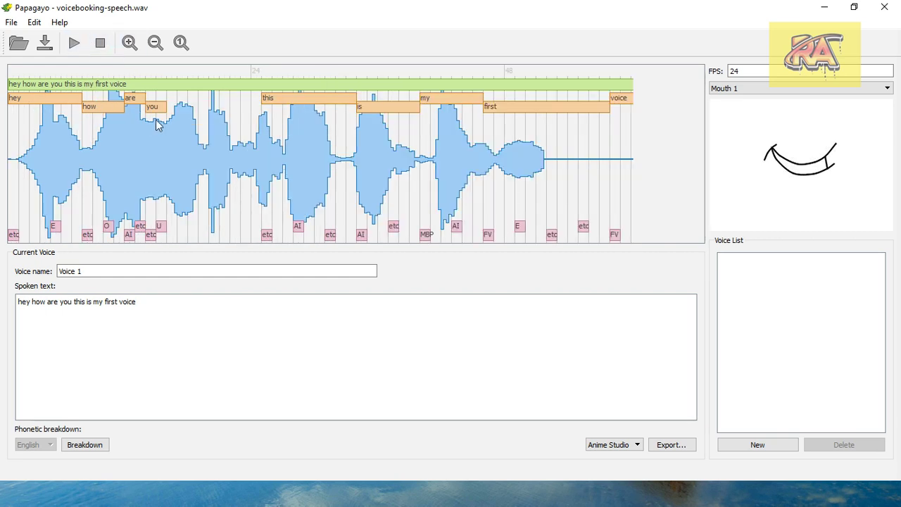
pyautogui.moveTo(170, 112)
pyautogui.mouseDown()
pyautogui.moveTo(190, 114)
pyautogui.moveTo(153, 125)
pyautogui.moveTo(8, 127)
pyautogui.moveTo(169, 161)
pyautogui.moveTo(49, 141)
pyautogui.mouseUp()
# Step: Replay and stretch 'you' slightly later to end near frame 17
pyautogui.click(79, 43)
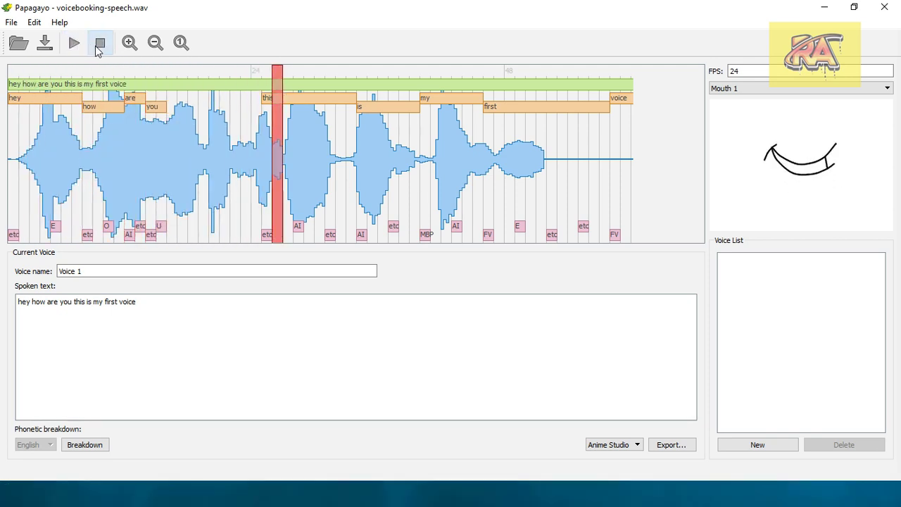
pyautogui.click(100, 43)
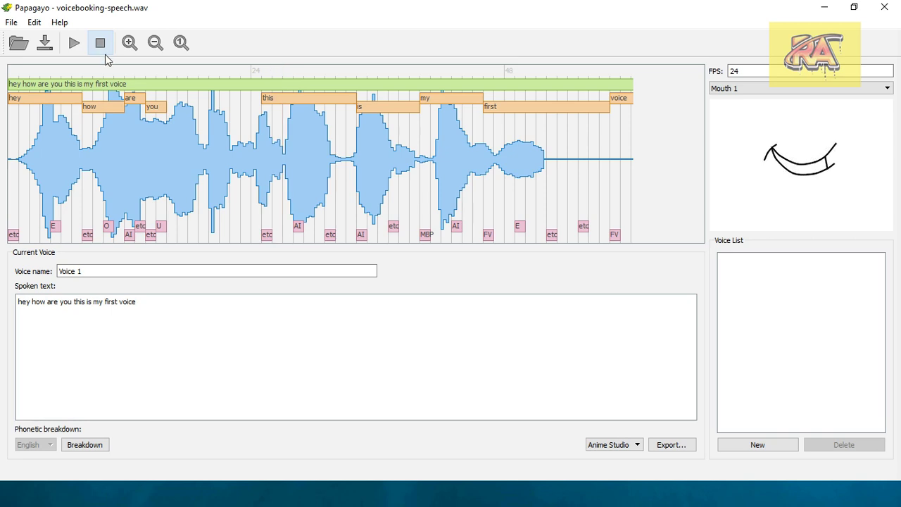
pyautogui.moveTo(166, 115)
pyautogui.mouseDown()
pyautogui.moveTo(211, 116)
pyautogui.moveTo(175, 114)
pyautogui.moveTo(201, 121)
pyautogui.moveTo(184, 125)
pyautogui.mouseUp()
pyautogui.click(174, 111)
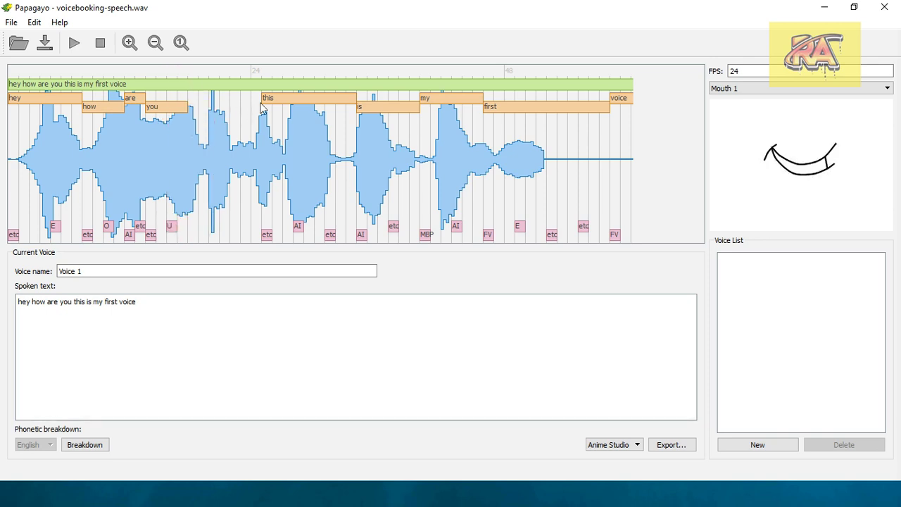
# Step: Tighten 'this' and 'is', and move 'my' earlier to span about frames 23–31
pyautogui.moveTo(259, 103); pyautogui.dragTo(189, 117)
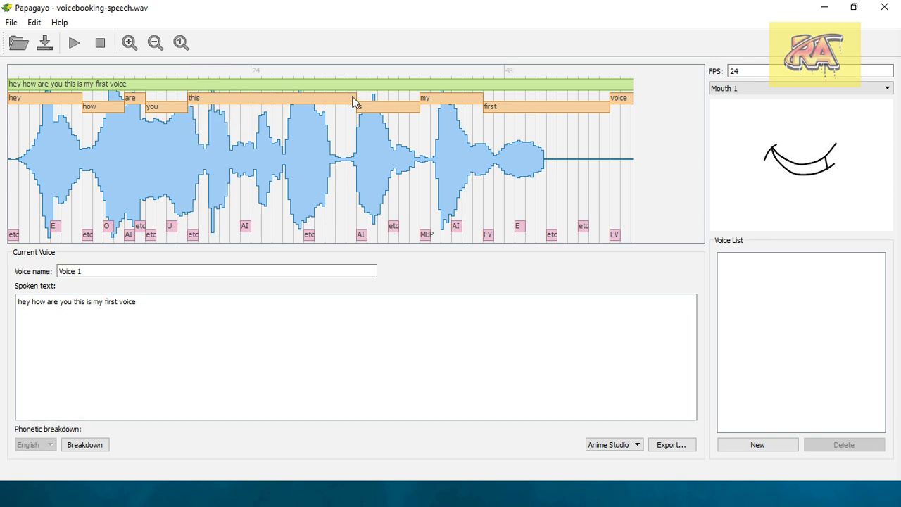
pyautogui.moveTo(354, 102); pyautogui.dragTo(210, 117)
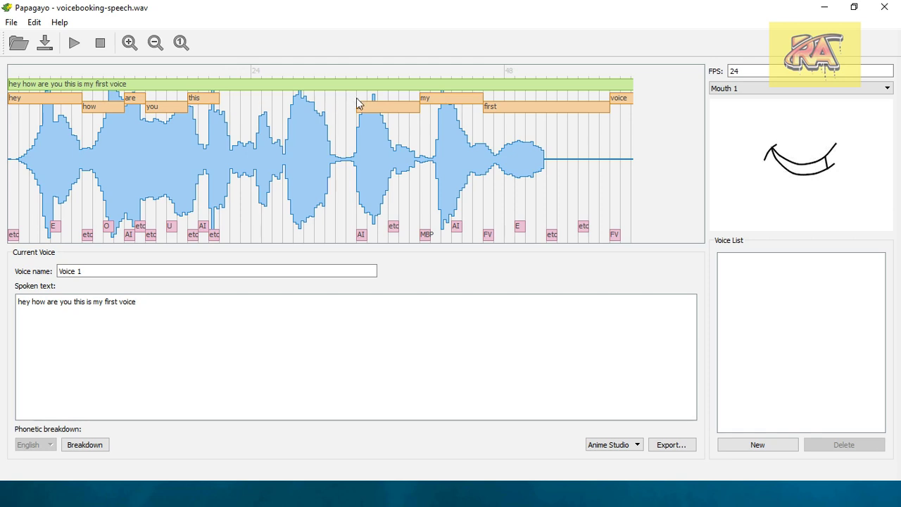
pyautogui.moveTo(357, 106); pyautogui.dragTo(219, 117)
pyautogui.moveTo(414, 111); pyautogui.dragTo(345, 115)
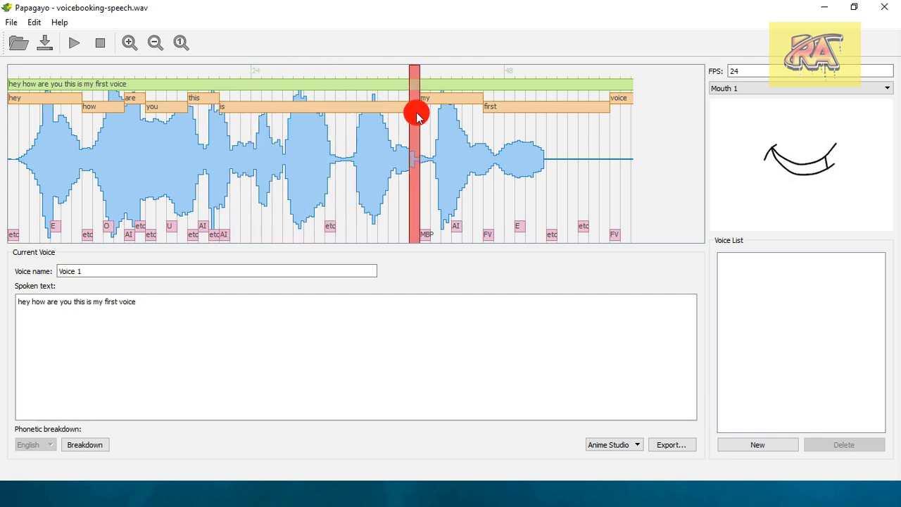
pyautogui.moveTo(413, 112)
pyautogui.mouseDown()
pyautogui.moveTo(302, 107)
pyautogui.moveTo(241, 117)
pyautogui.moveTo(220, 107)
pyautogui.mouseUp()
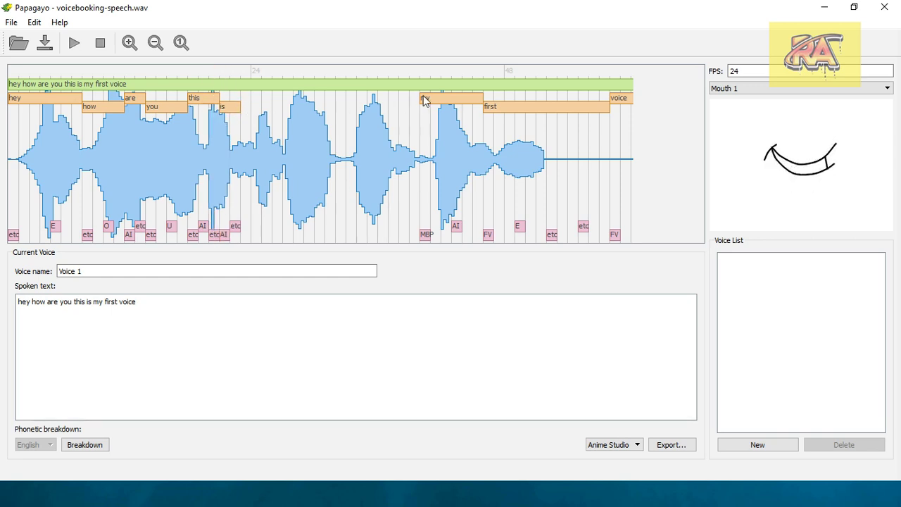
pyautogui.moveTo(424, 101); pyautogui.dragTo(242, 107)
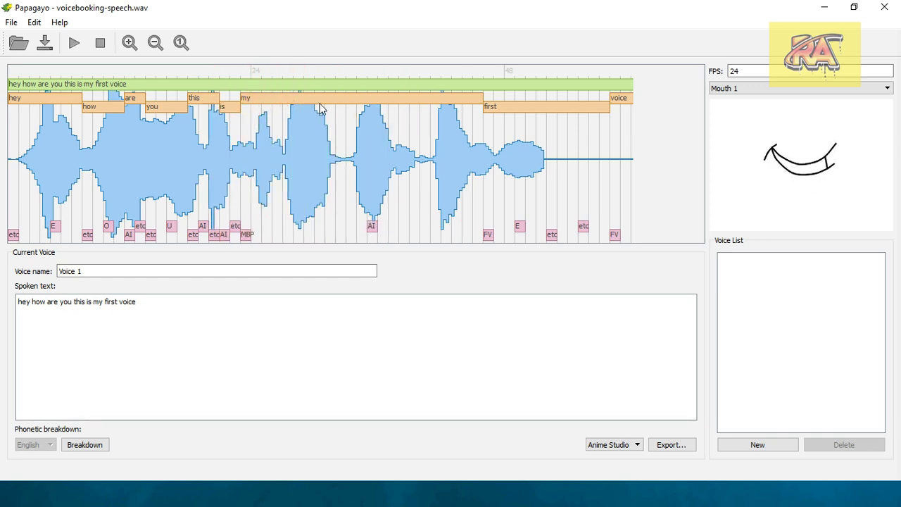
pyautogui.moveTo(390, 113)
pyautogui.mouseDown()
pyautogui.moveTo(256, 116)
pyautogui.moveTo(324, 117)
pyautogui.mouseUp()
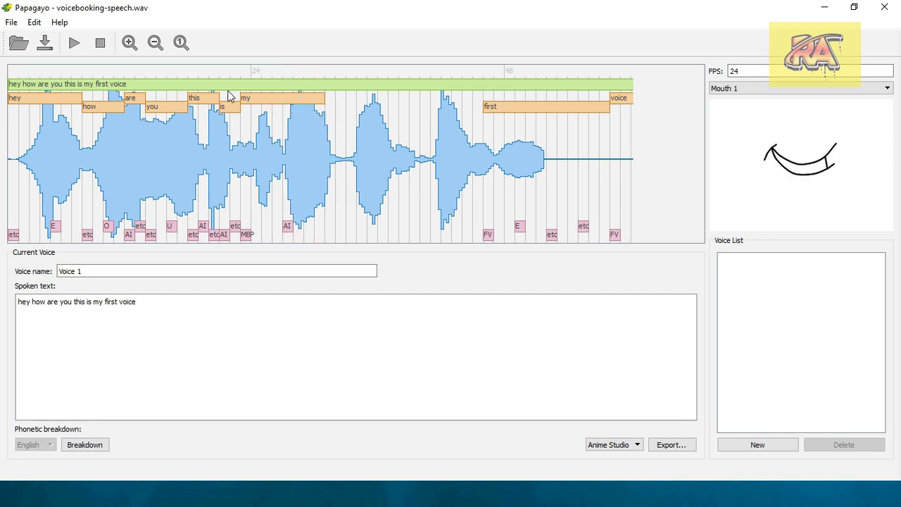
# Step: Fit 'my', 'first' and 'voice' back to back over their sounds in the waveform
pyautogui.moveTo(243, 97)
pyautogui.mouseDown()
pyautogui.moveTo(276, 105)
pyautogui.moveTo(268, 111)
pyautogui.mouseUp()
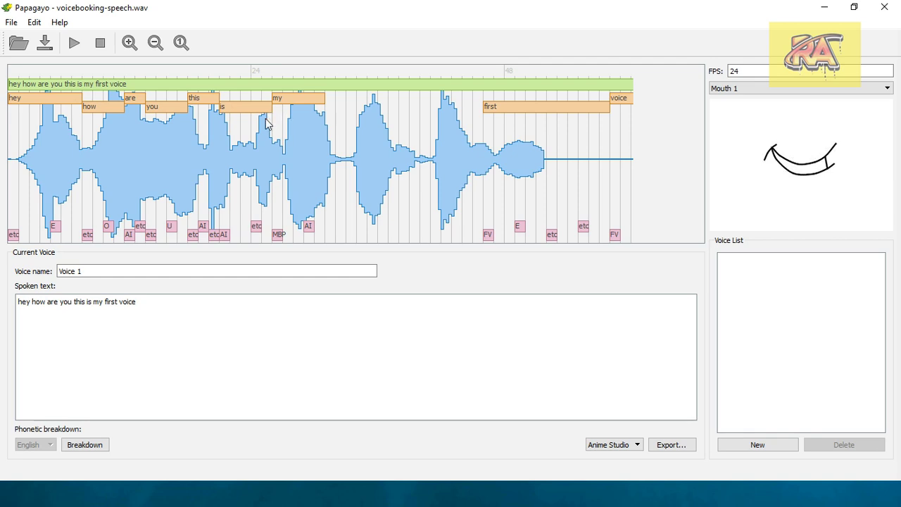
pyautogui.moveTo(514, 115); pyautogui.dragTo(329, 124)
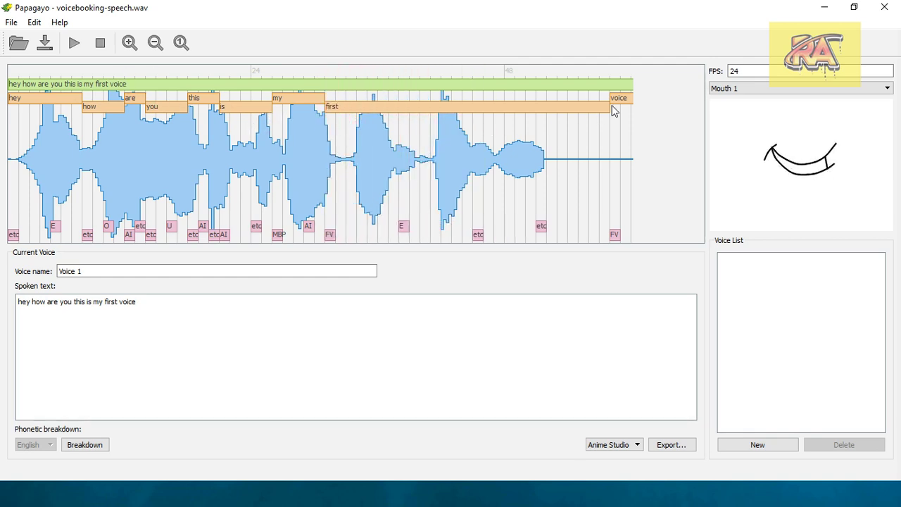
pyautogui.moveTo(602, 107)
pyautogui.mouseDown()
pyautogui.moveTo(377, 119)
pyautogui.moveTo(414, 116)
pyautogui.mouseUp()
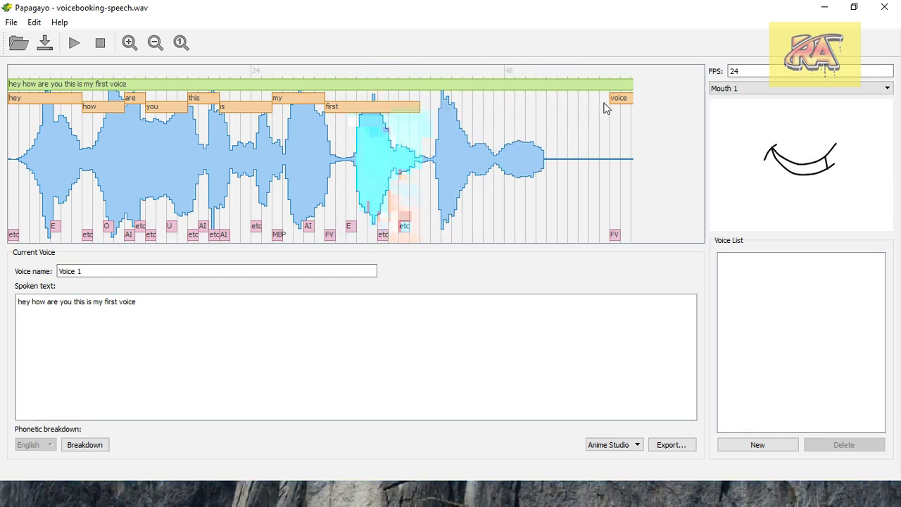
pyautogui.moveTo(607, 102); pyautogui.dragTo(421, 117)
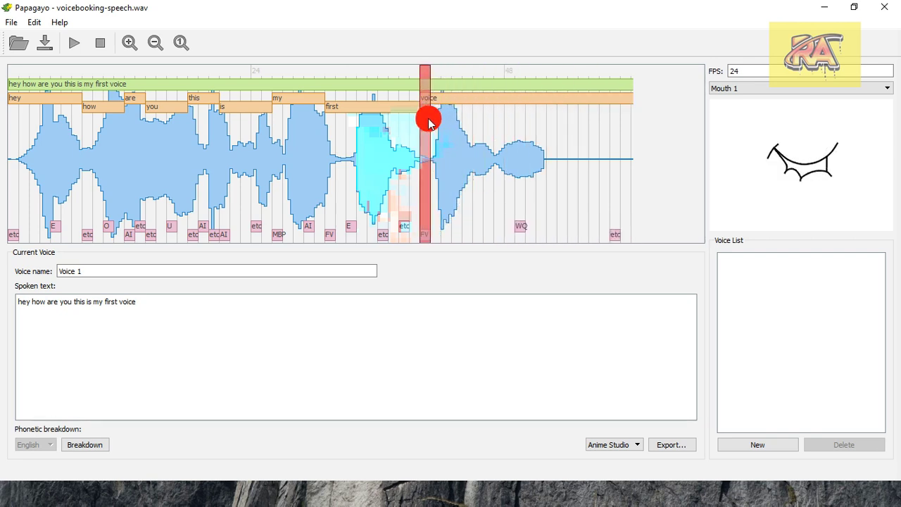
pyautogui.moveTo(630, 102); pyautogui.dragTo(538, 116)
pyautogui.click(75, 43)
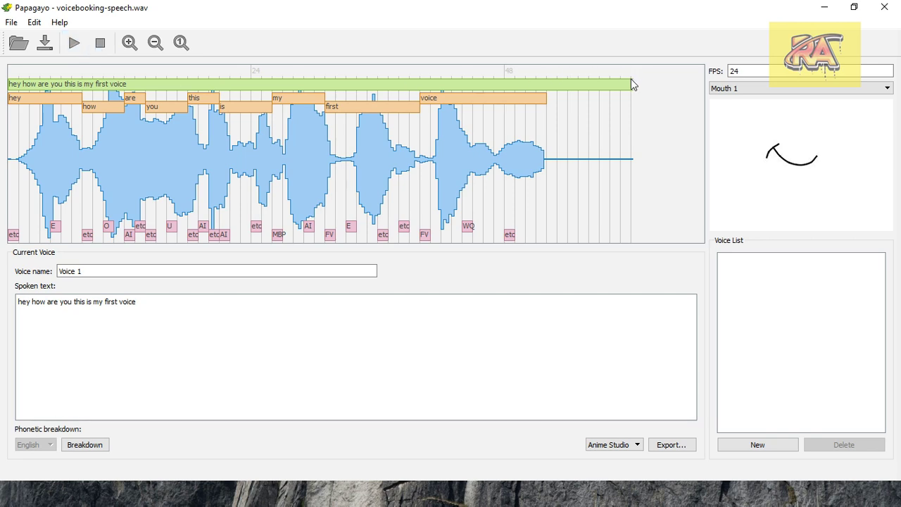
# Step: Trim the phrase bar to end with the audio and play back the full lip sync
pyautogui.moveTo(631, 85); pyautogui.dragTo(551, 100)
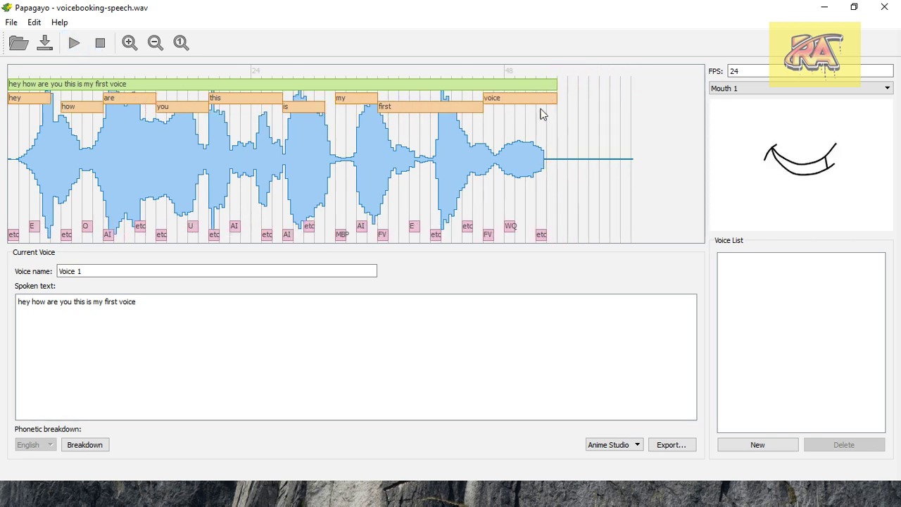
pyautogui.click(119, 44)
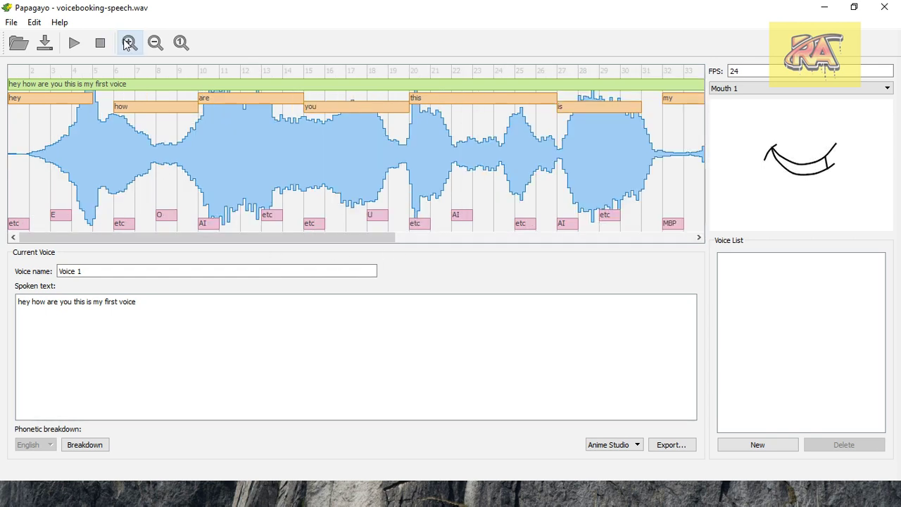
pyautogui.moveTo(309, 225)
pyautogui.mouseDown()
pyautogui.moveTo(393, 258)
pyautogui.moveTo(425, 255)
pyautogui.moveTo(276, 233)
pyautogui.moveTo(200, 205)
pyautogui.mouseUp()
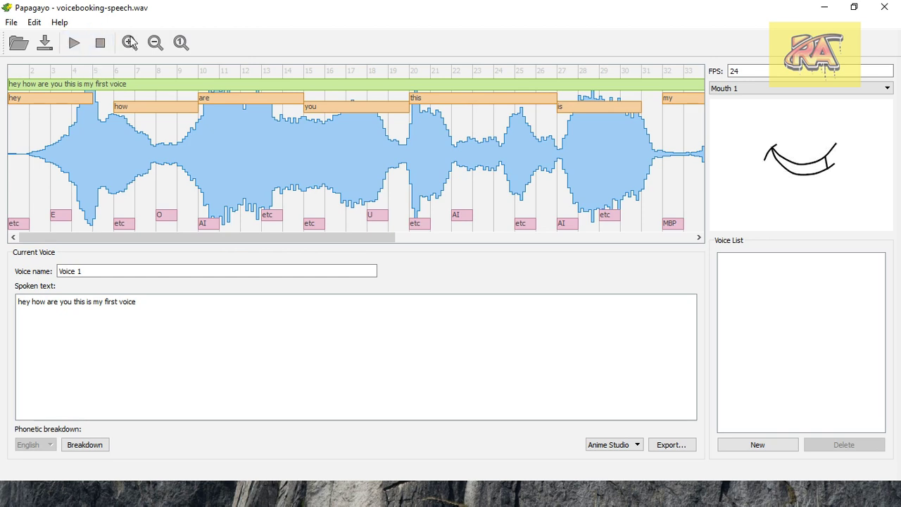
pyautogui.click(155, 42)
pyautogui.click(156, 42)
pyautogui.click(76, 44)
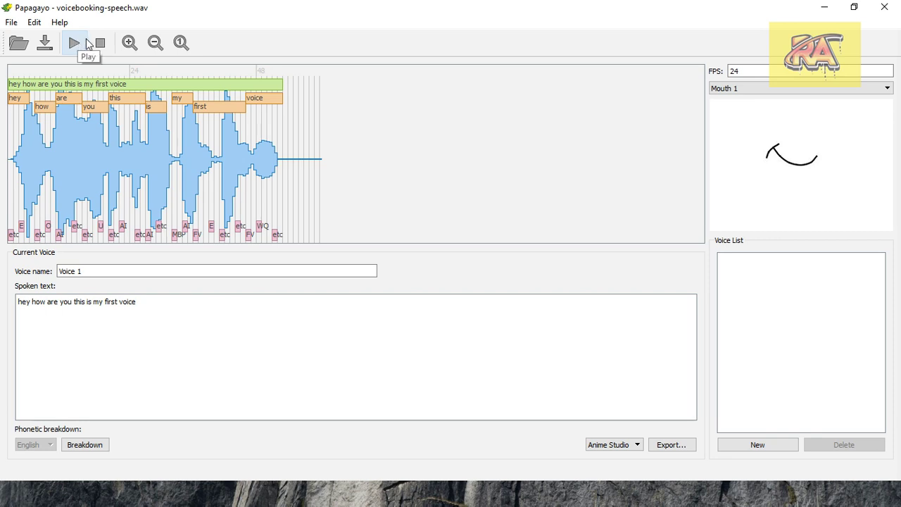
pyautogui.click(670, 449)
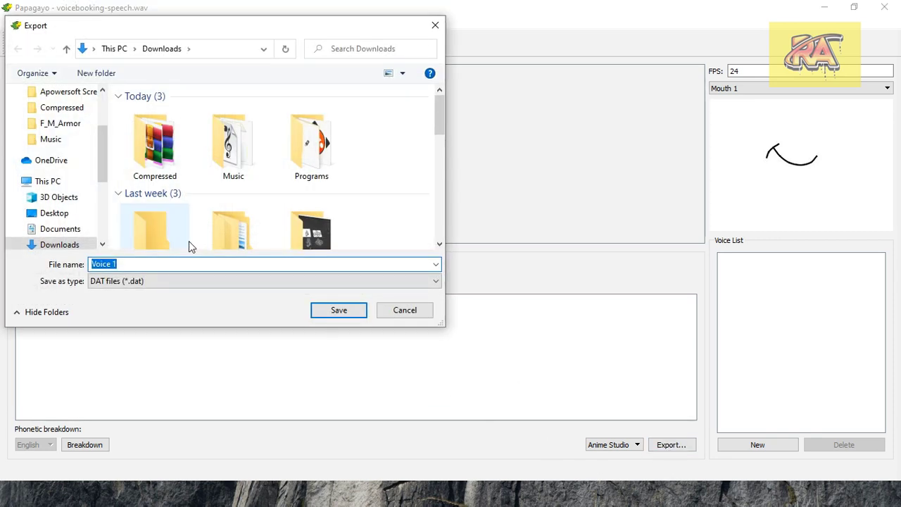
# Step: Save the lip-sync export as the DAT file 'first voice' in Downloads
pyautogui.write('fir')
pyautogui.write('a')
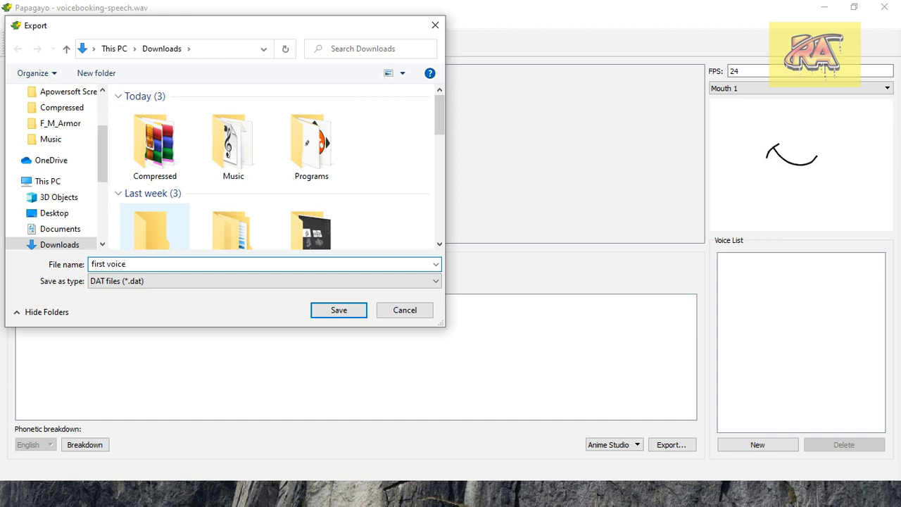
pyautogui.press('Return')
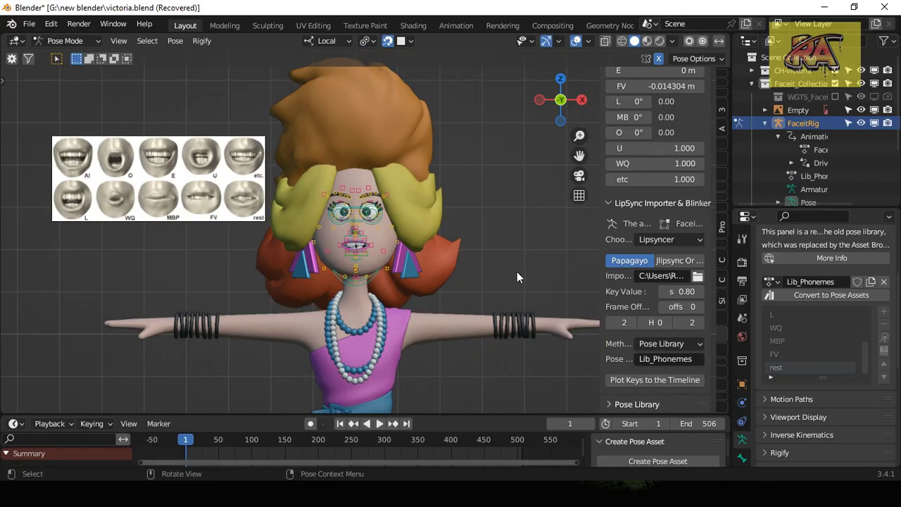
# Step: Browse the LipSync Importer file picker through Downloads and Music for the Papagayo file
pyautogui.click(697, 276)
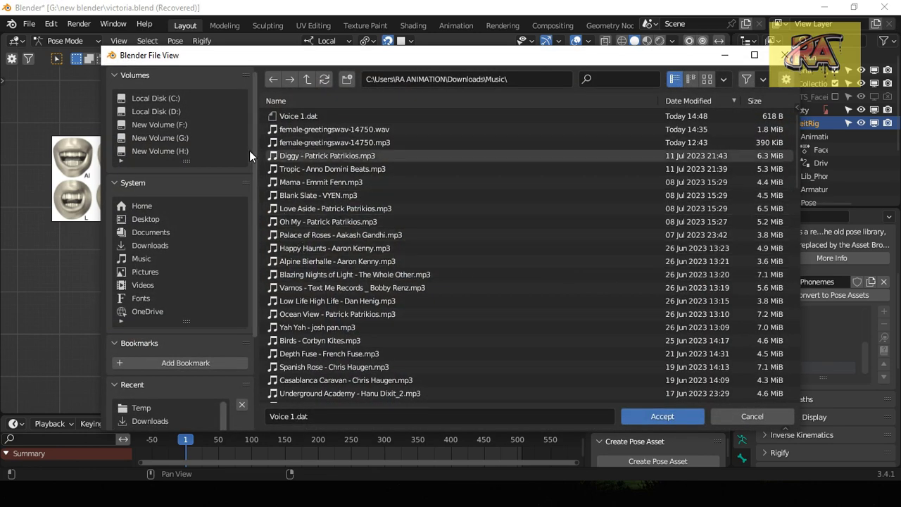
pyautogui.click(308, 79)
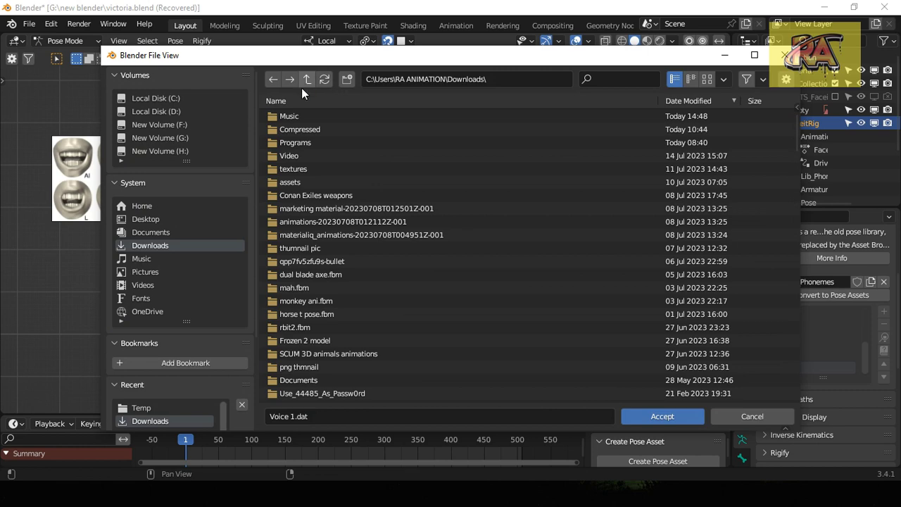
pyautogui.click(297, 117)
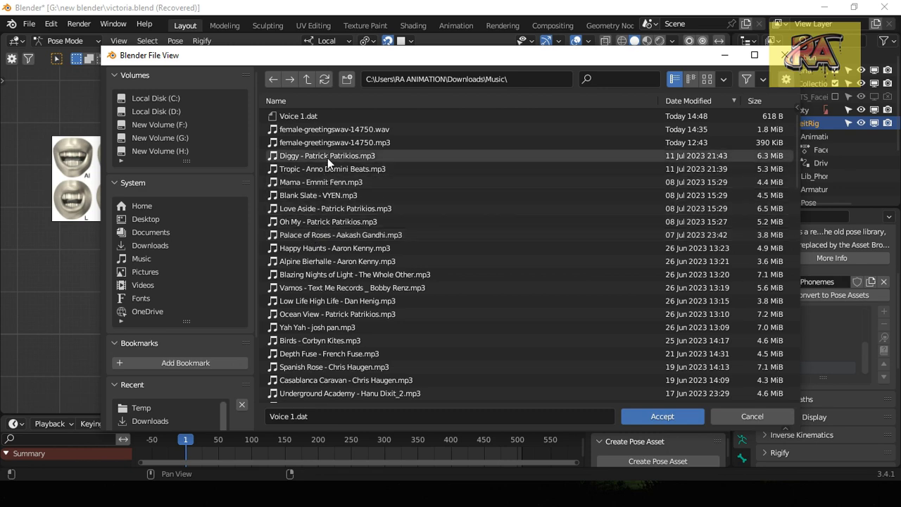
pyautogui.scroll(-3, 334, 203)
pyautogui.scroll(-3, 334, 203)
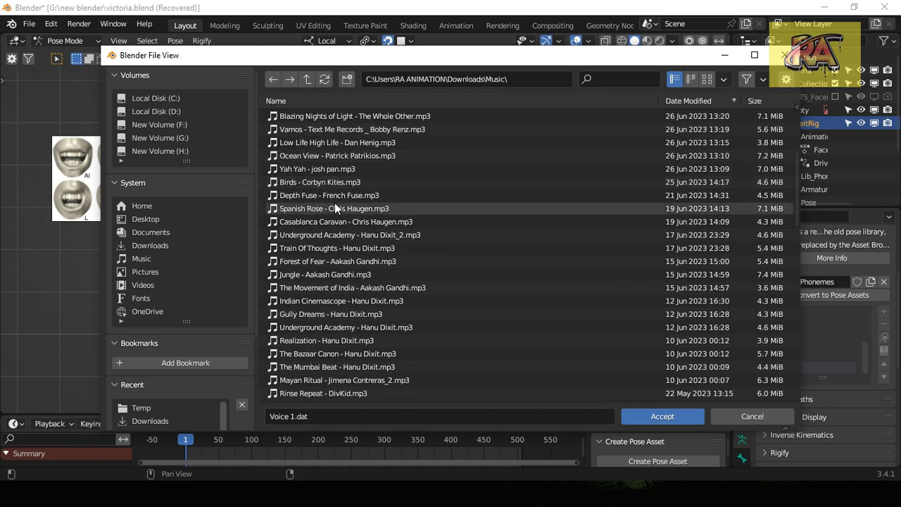
pyautogui.scroll(-6, 338, 226)
pyautogui.scroll(-5, 351, 267)
pyautogui.scroll(-5, 354, 281)
pyautogui.scroll(-5, 355, 290)
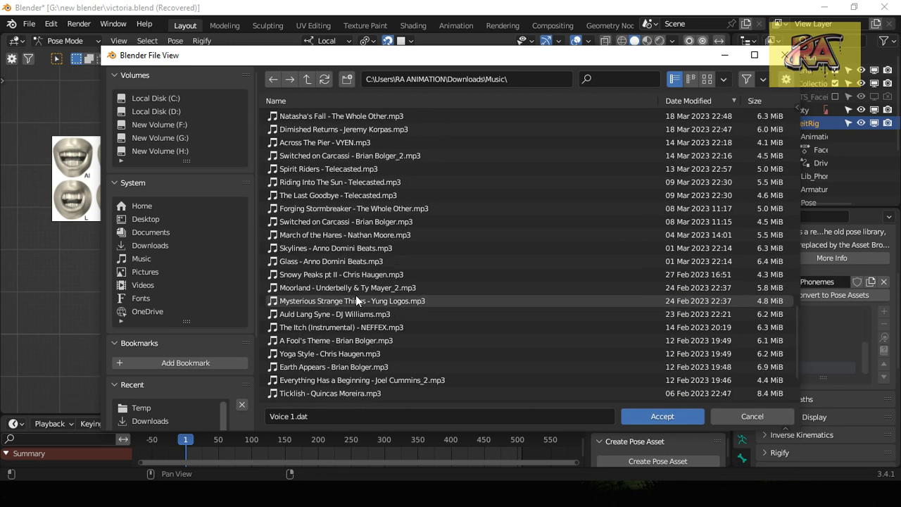
pyautogui.scroll(-3, 356, 299)
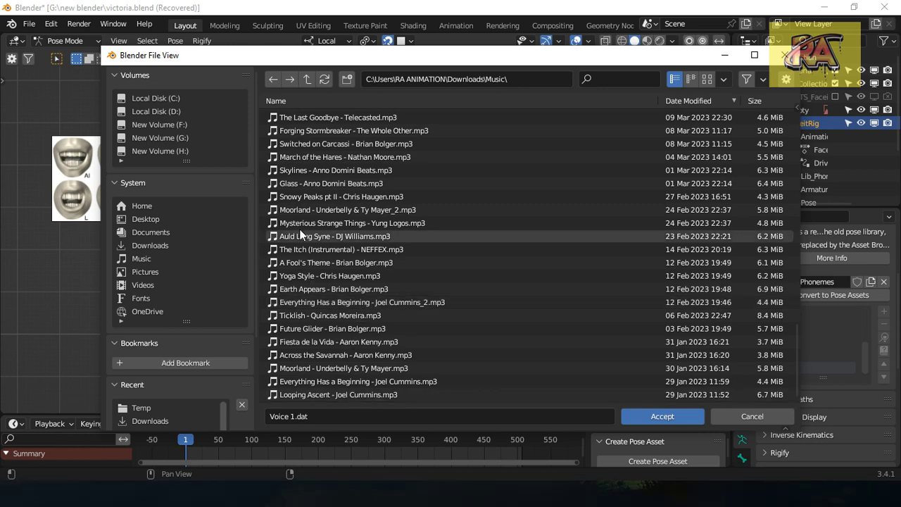
pyautogui.scroll(7, 300, 231)
# Step: Select first voice.dat in Downloads and accept it as the import file
pyautogui.click(172, 254)
pyautogui.click(152, 242)
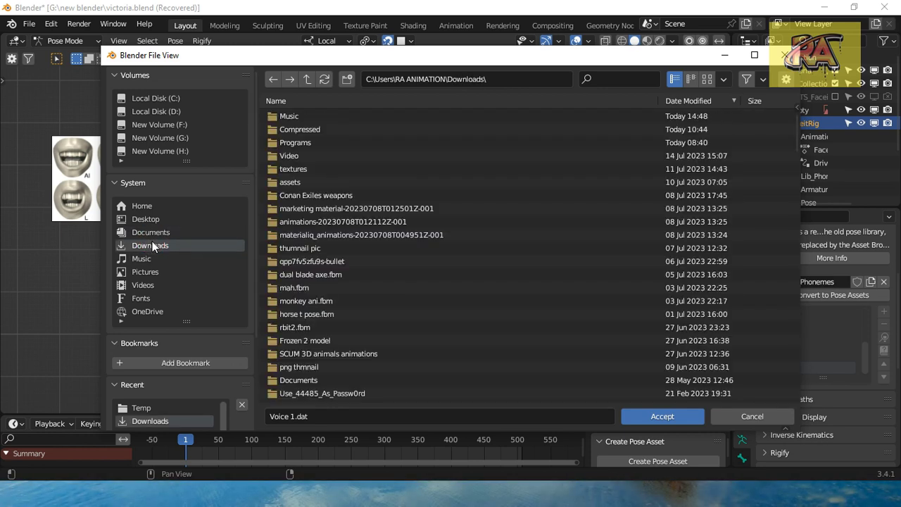
pyautogui.scroll(-5, 385, 301)
pyautogui.scroll(-1, 383, 308)
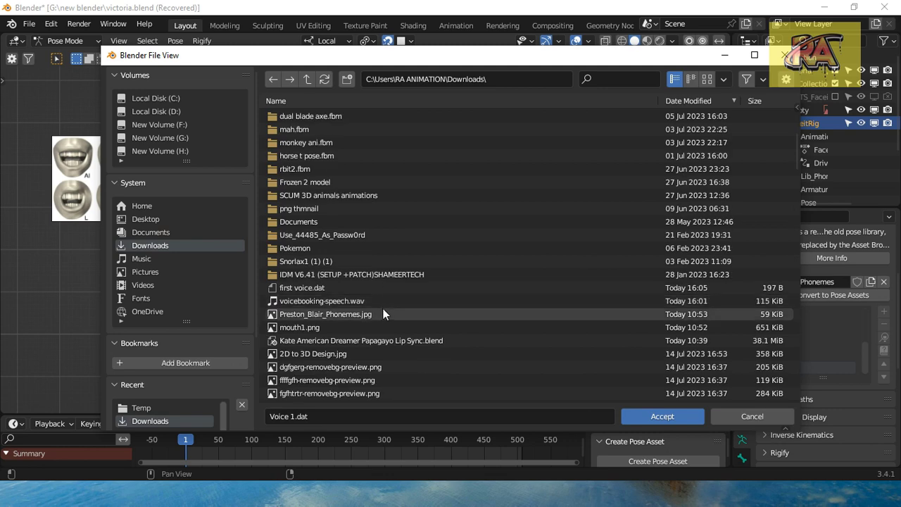
pyautogui.click(328, 288)
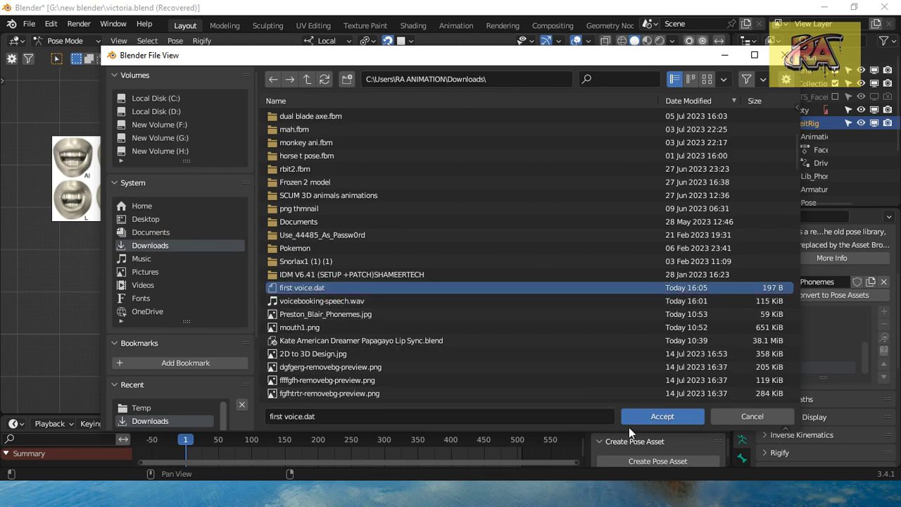
pyautogui.click(650, 419)
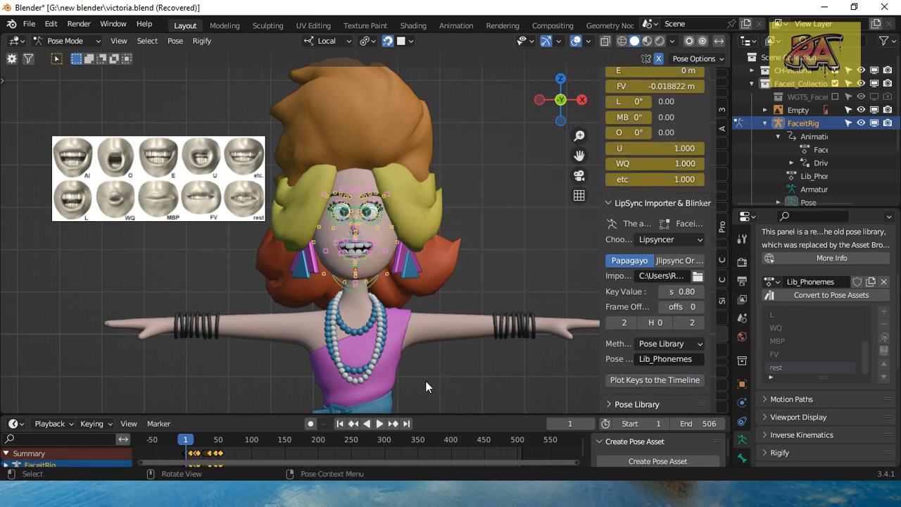
# Step: Play the lip-sync animation, then enlarge the timeline and scrub back to about frame 54
pyautogui.click(379, 422)
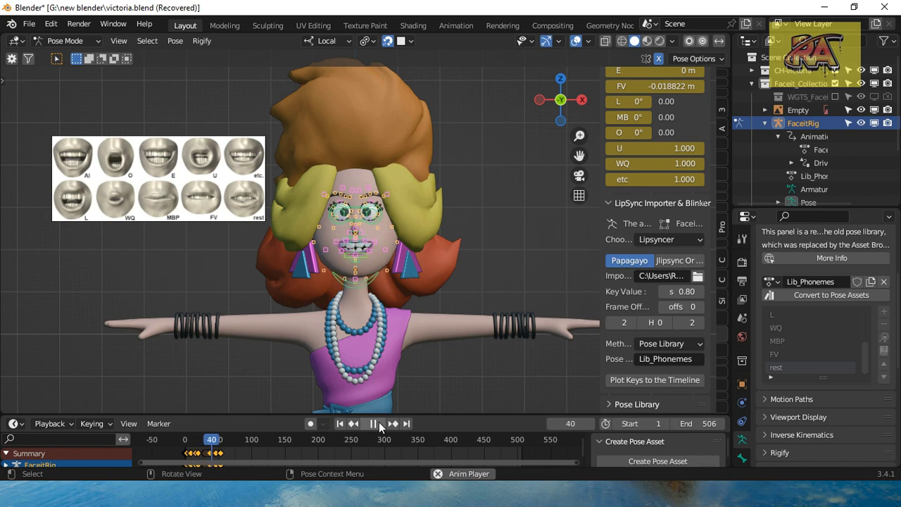
pyautogui.click(379, 424)
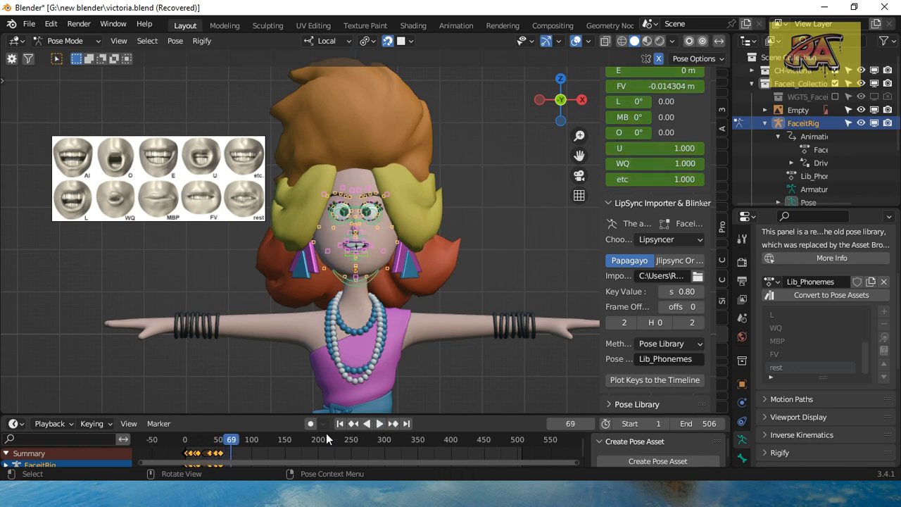
pyautogui.moveTo(289, 415); pyautogui.dragTo(303, 294)
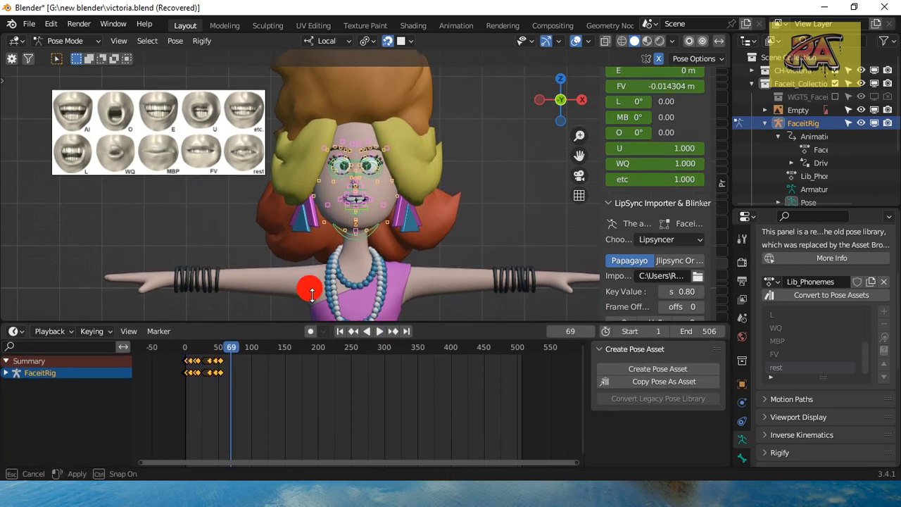
pyautogui.scroll(3, 197, 347)
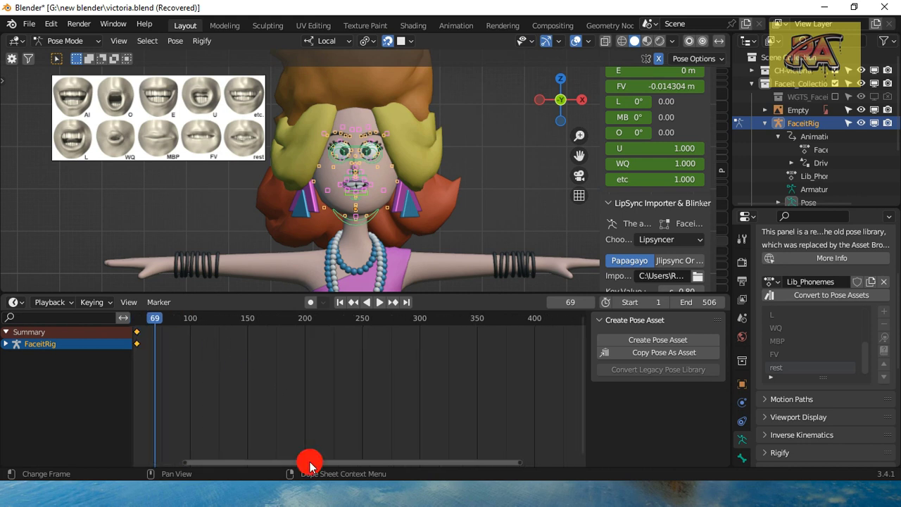
pyautogui.moveTo(306, 461); pyautogui.dragTo(354, 372, button='middle')
pyautogui.scroll(2, 312, 379)
pyautogui.scroll(2, 318, 451)
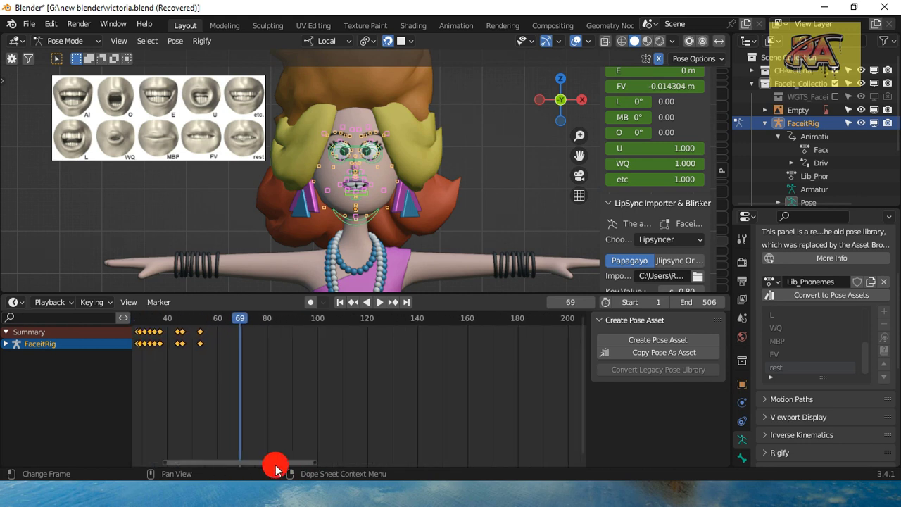
pyautogui.moveTo(276, 467); pyautogui.dragTo(481, 355, button='middle')
pyautogui.moveTo(462, 321); pyautogui.dragTo(419, 345)
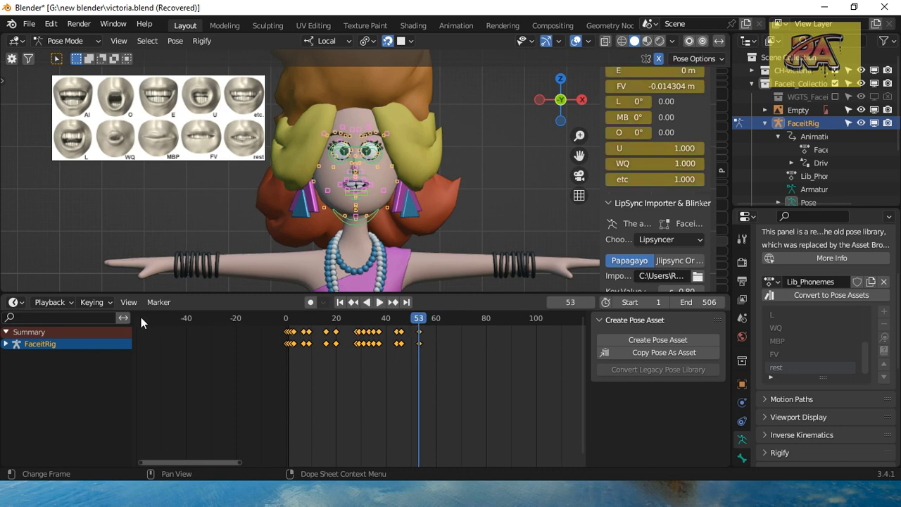
# Step: Rewind to frame 0, select all of the rig's bones and copy the starting pose
pyautogui.click(15, 302)
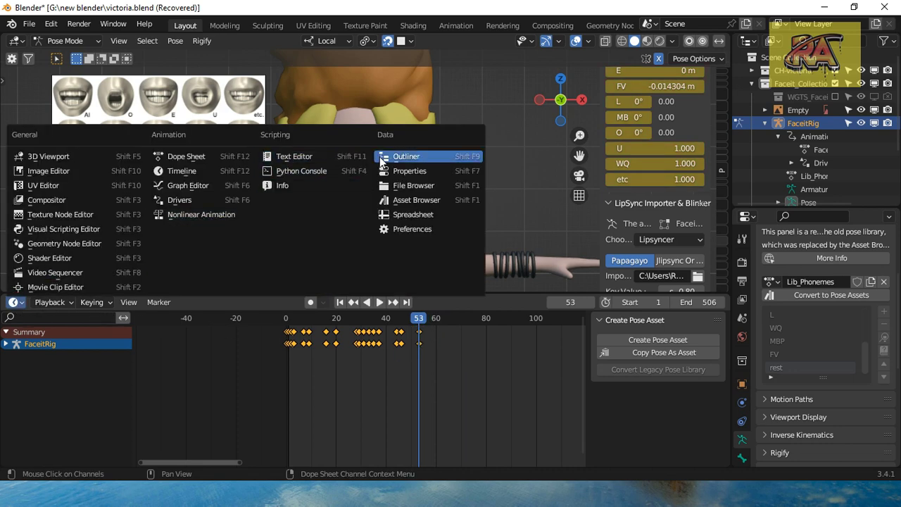
pyautogui.moveTo(423, 327); pyautogui.dragTo(280, 342)
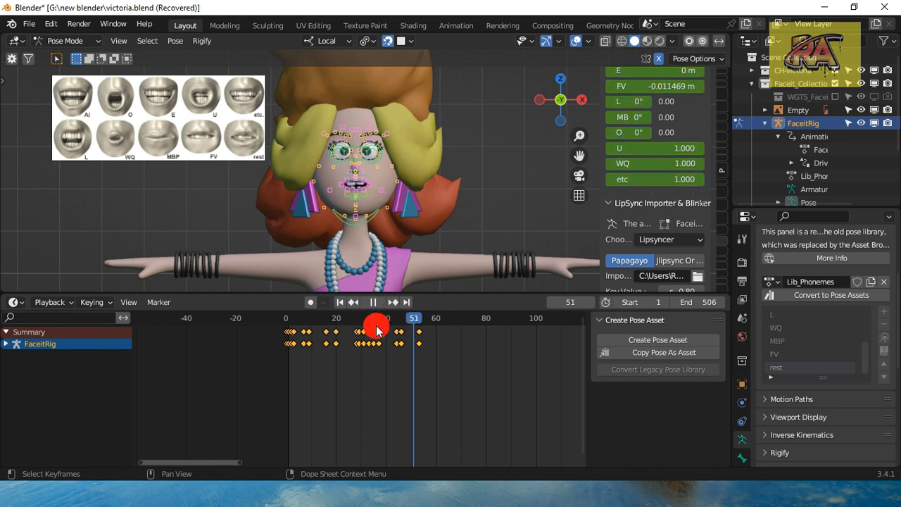
pyautogui.scroll(4, 342, 359)
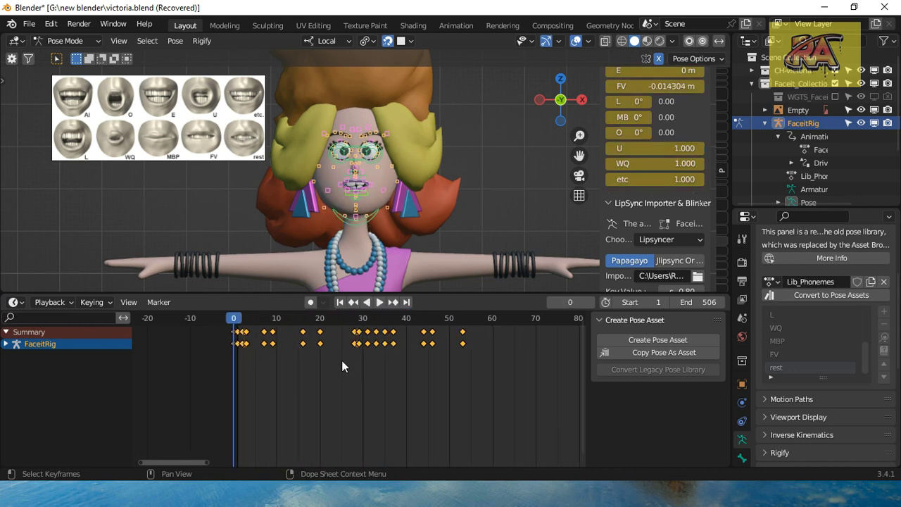
pyautogui.scroll(2, 275, 423)
pyautogui.moveTo(159, 465); pyautogui.dragTo(120, 463)
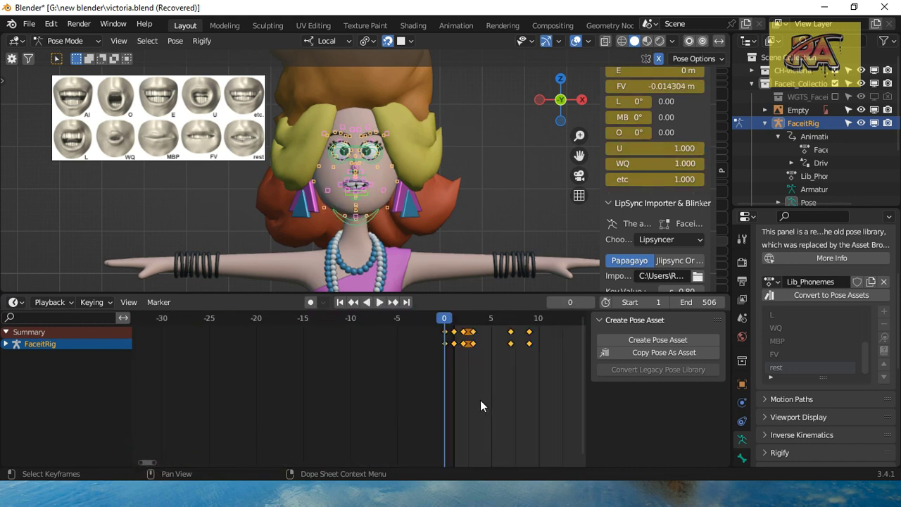
pyautogui.scroll(2, 460, 358)
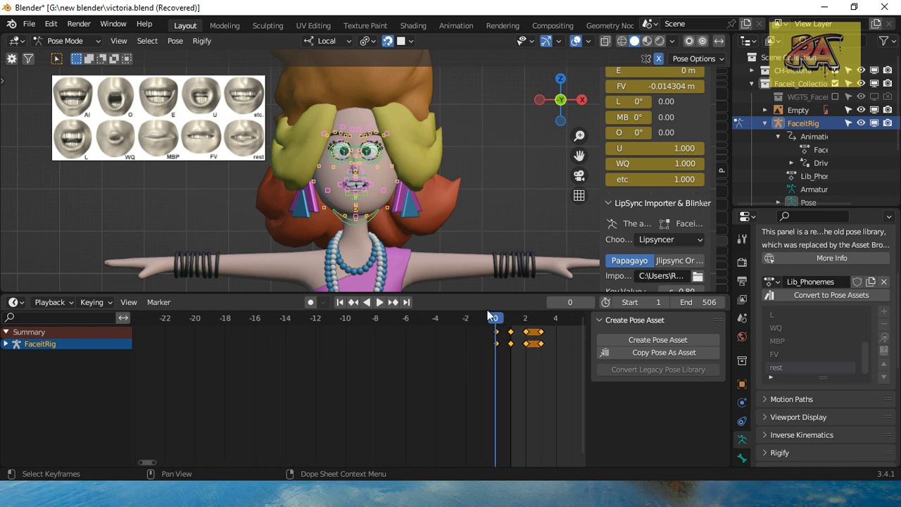
pyautogui.click(499, 202)
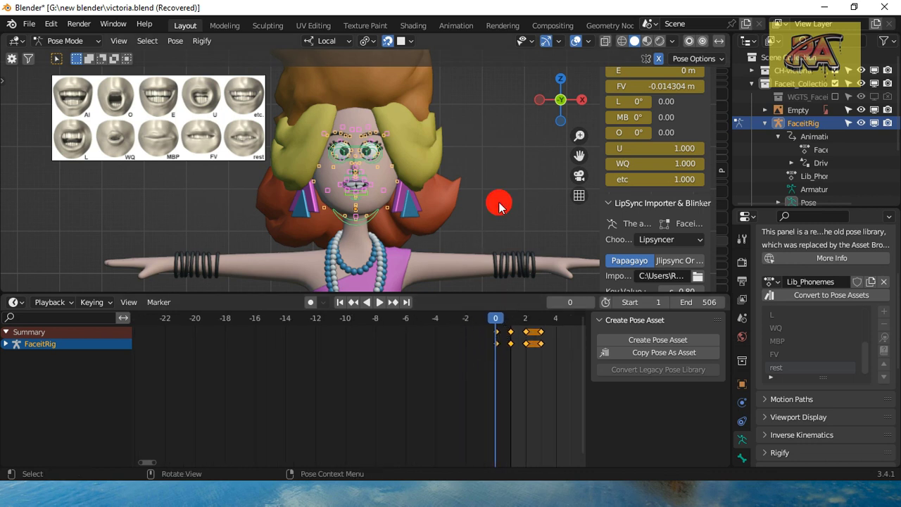
pyautogui.press('a')
pyautogui.click(175, 40)
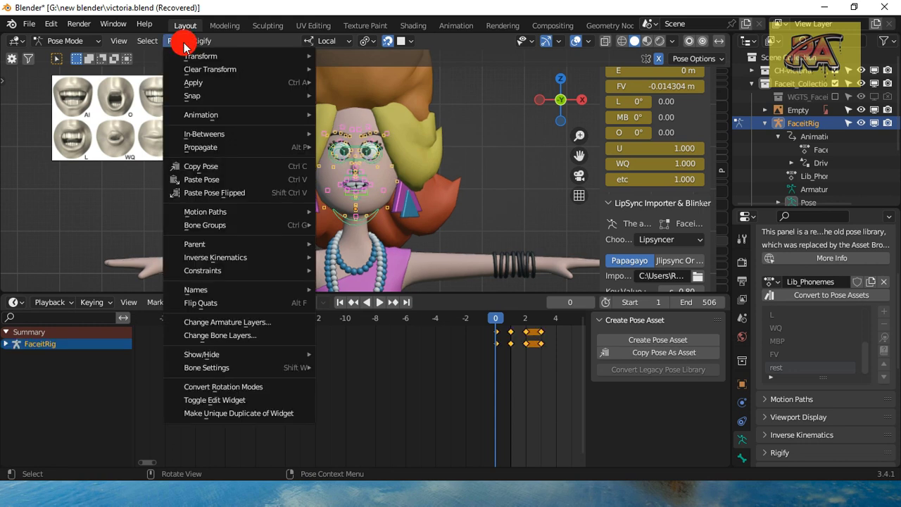
pyautogui.click(230, 172)
# Step: Scrub the playhead forward to around frame 46, near the last keys
pyautogui.scroll(-2, 381, 338)
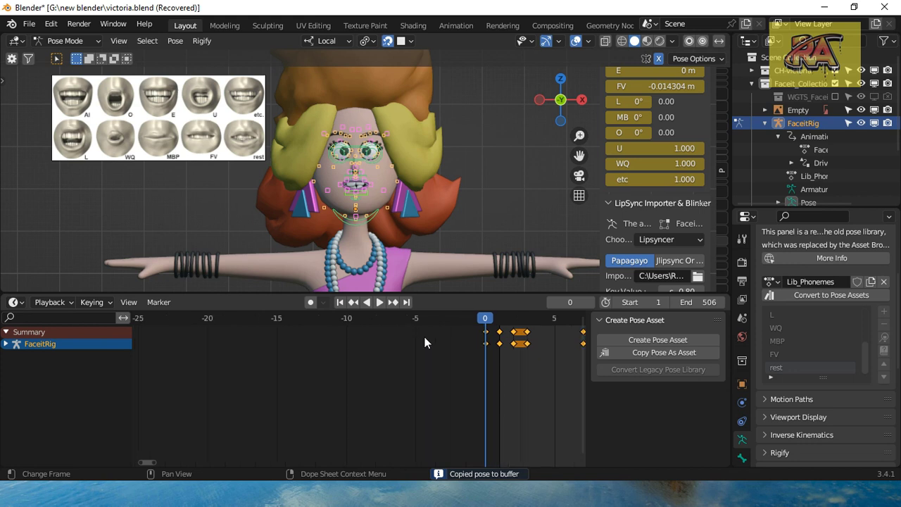
pyautogui.scroll(-2, 415, 352)
pyautogui.scroll(-3, 412, 357)
pyautogui.scroll(-1, 397, 322)
pyautogui.moveTo(396, 322); pyautogui.dragTo(565, 342)
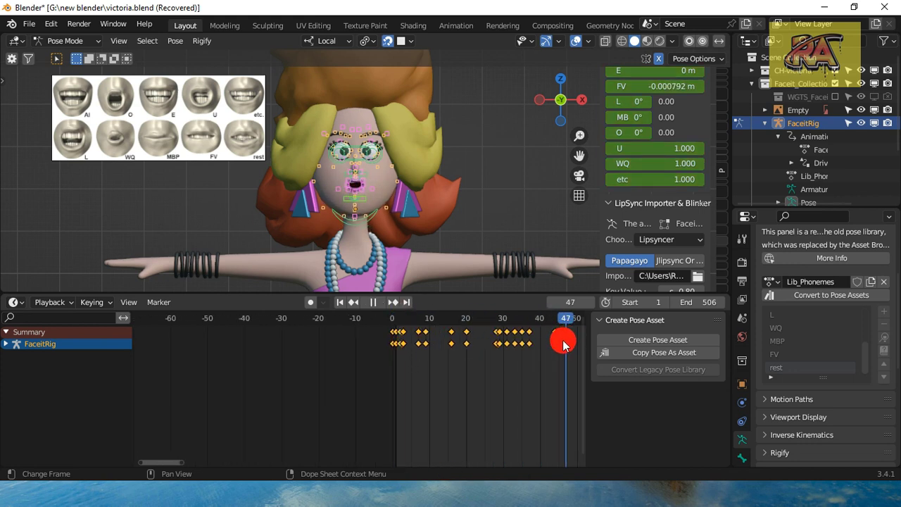
pyautogui.moveTo(565, 342); pyautogui.dragTo(562, 350)
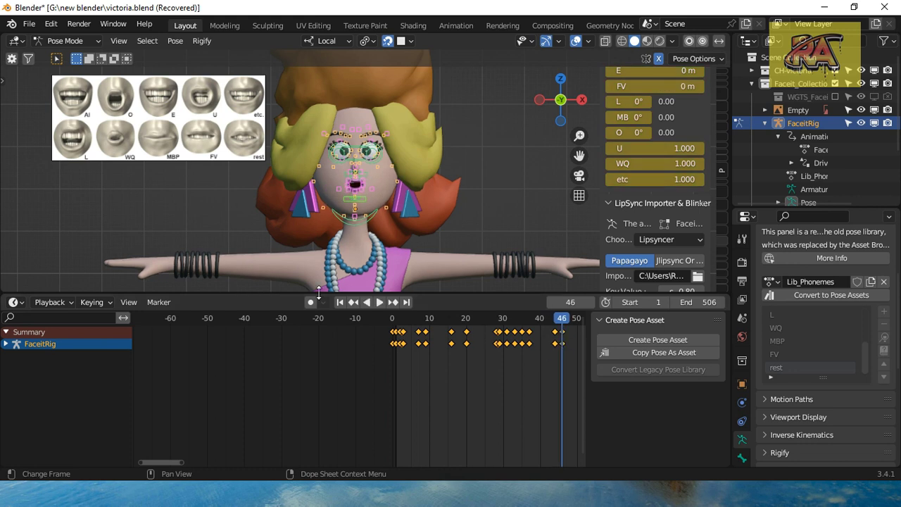
# Step: Hide the sidebar to widen the timeline and place the playhead at frame 55
pyautogui.scroll(2, 490, 364)
pyautogui.scroll(2, 489, 364)
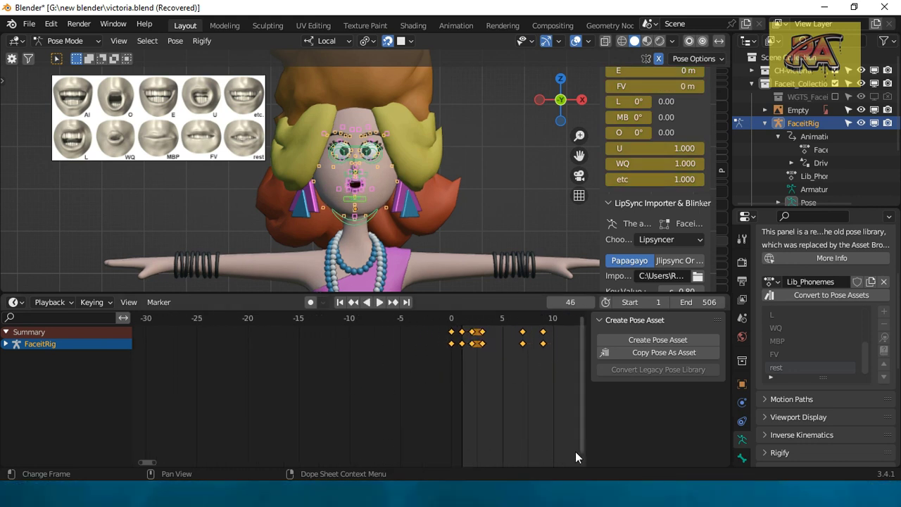
pyautogui.moveTo(581, 446); pyautogui.dragTo(588, 386)
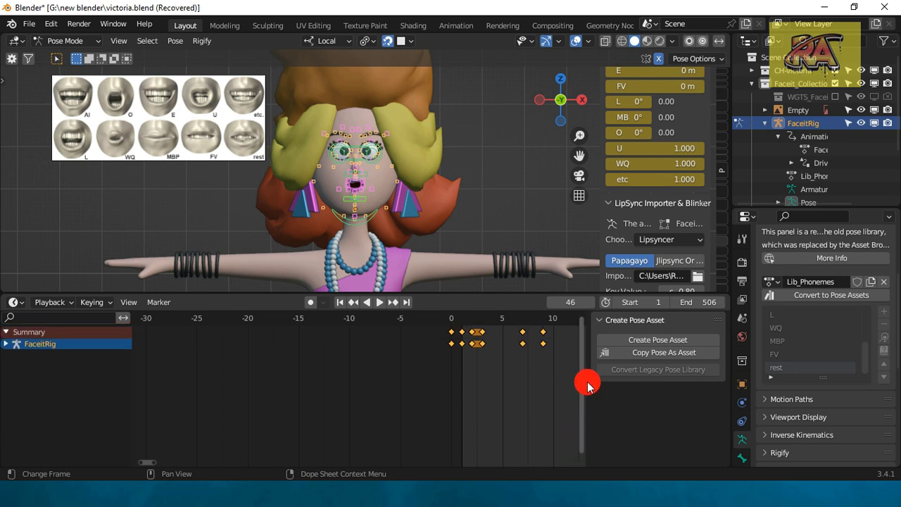
pyautogui.scroll(-2, 484, 396)
pyautogui.scroll(-1, 485, 396)
pyautogui.scroll(-2, 485, 396)
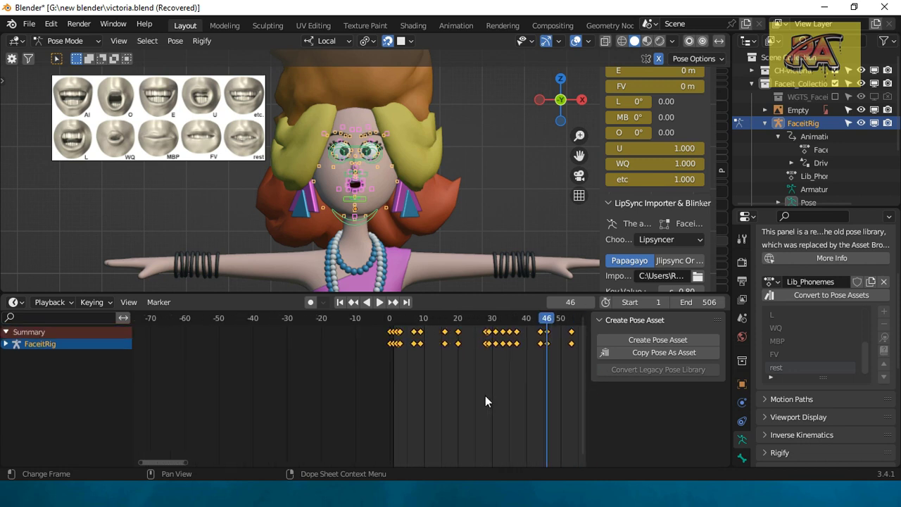
pyautogui.scroll(-1, 485, 396)
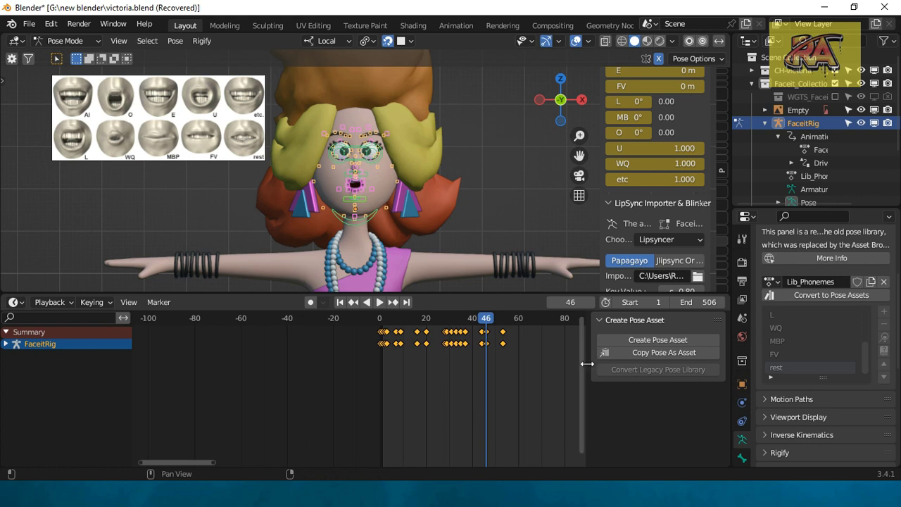
pyautogui.hotkey('ctrl', ']')
pyautogui.scroll(2, 601, 366)
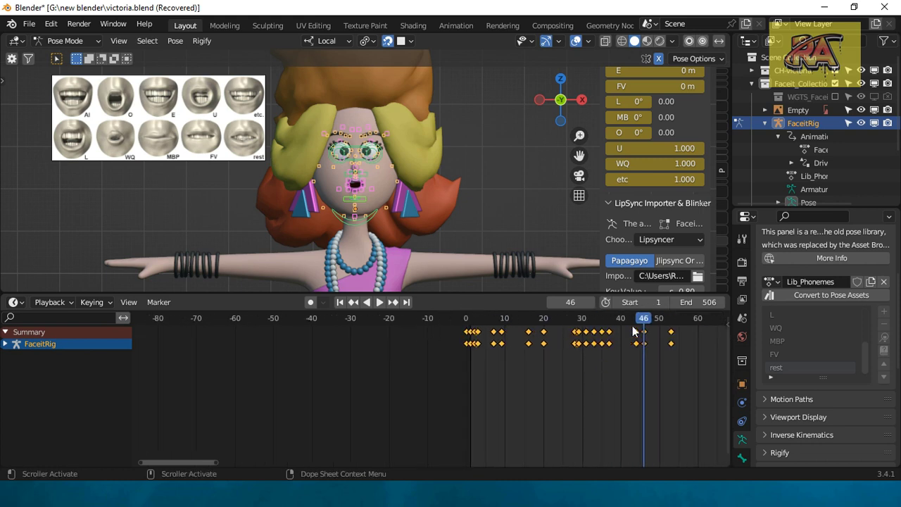
pyautogui.moveTo(643, 323); pyautogui.dragTo(679, 348)
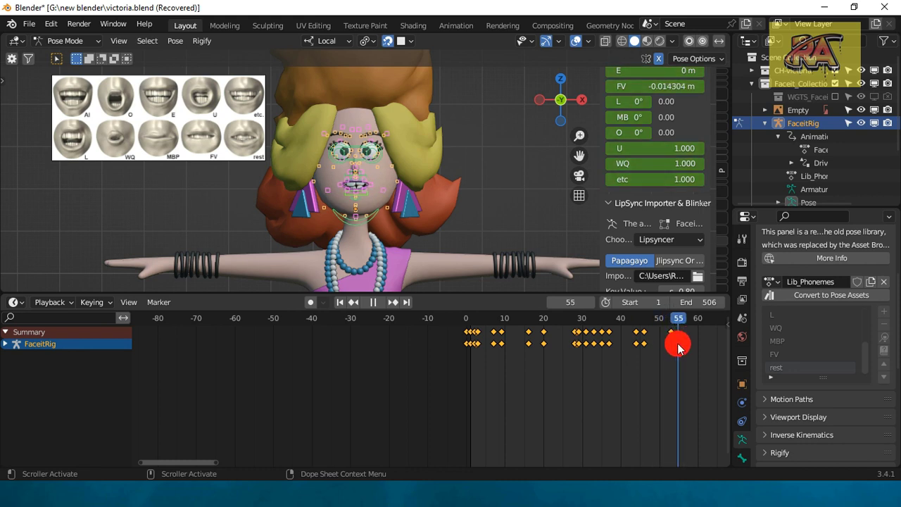
# Step: Paste the copied starting pose at frame 55 and keyframe all its bones
pyautogui.click(213, 41)
pyautogui.moveTo(175, 41)
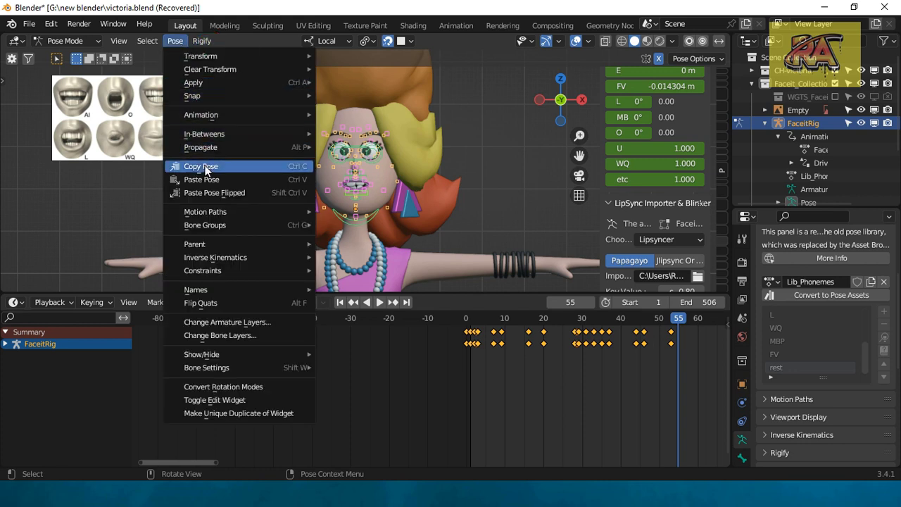
pyautogui.click(206, 180)
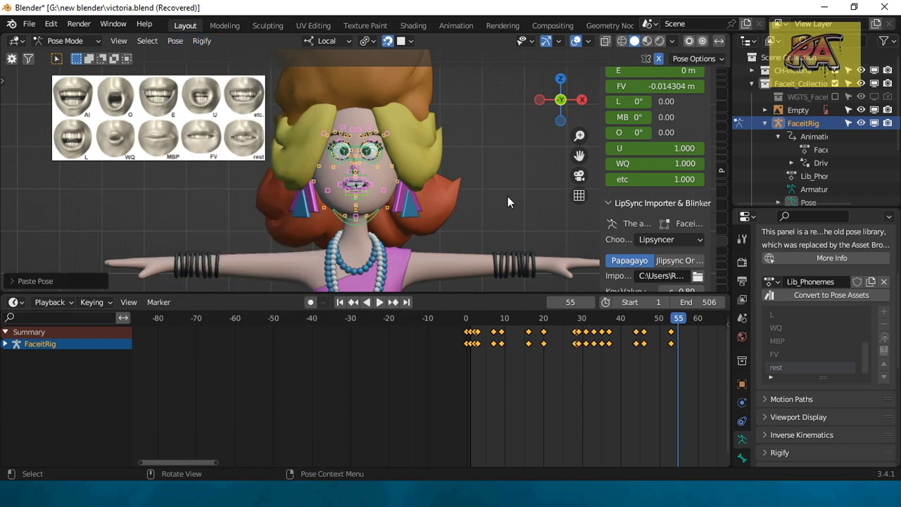
pyautogui.press('i')
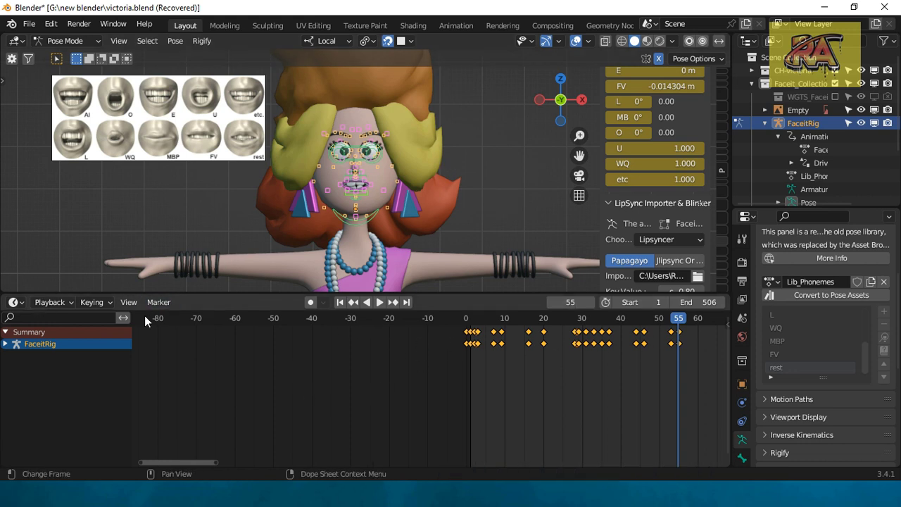
# Step: Set the scene's end frame to 55
pyautogui.click(12, 302)
pyautogui.click(173, 171)
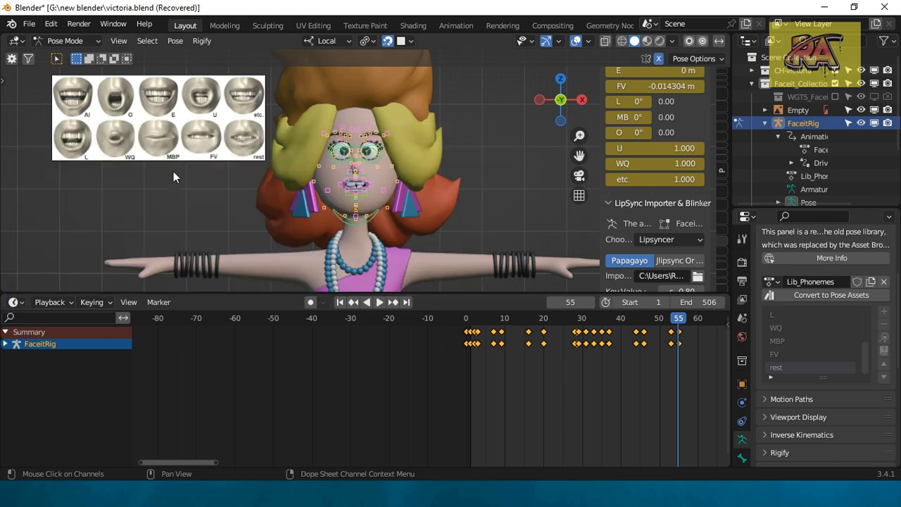
pyautogui.click(697, 302)
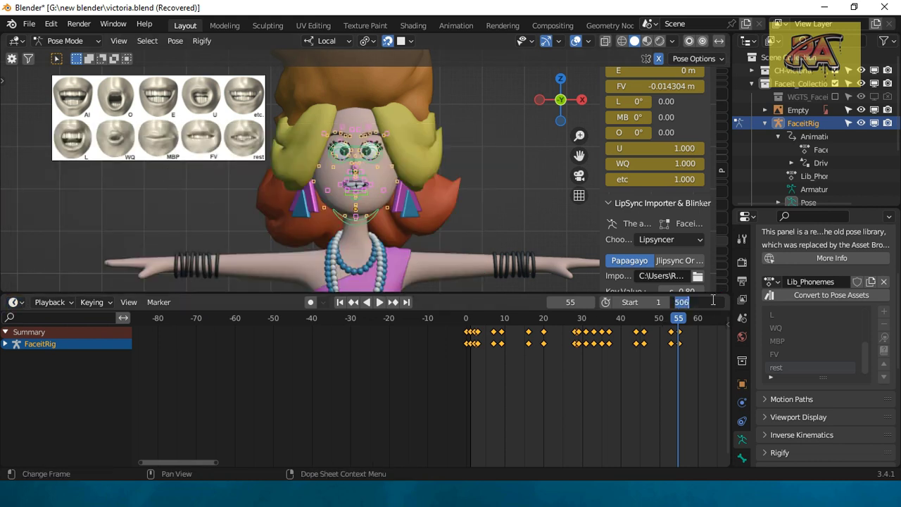
pyautogui.write('55')
pyautogui.press('Return')
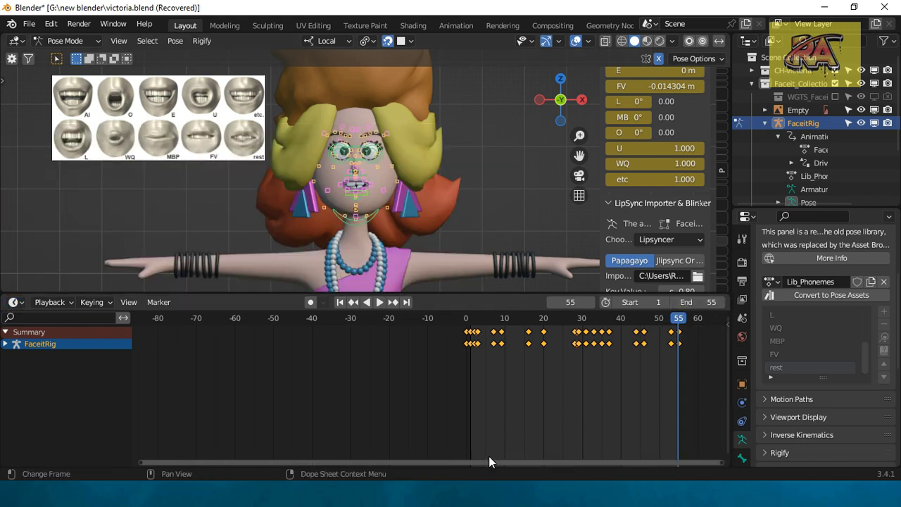
# Step: Play back the lip-sync to review it, then split the 3D view into two areas
pyautogui.moveTo(514, 463); pyautogui.dragTo(703, 463)
pyautogui.scroll(1, 444, 403)
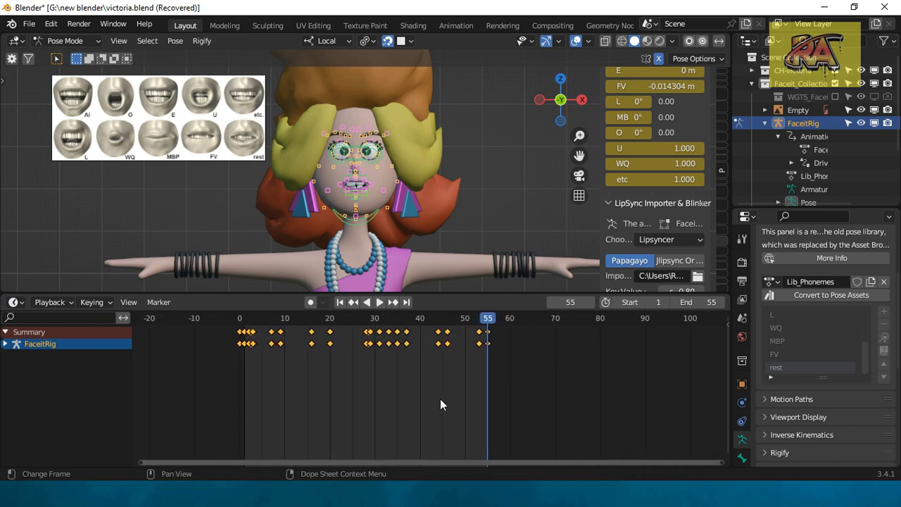
pyautogui.click(378, 302)
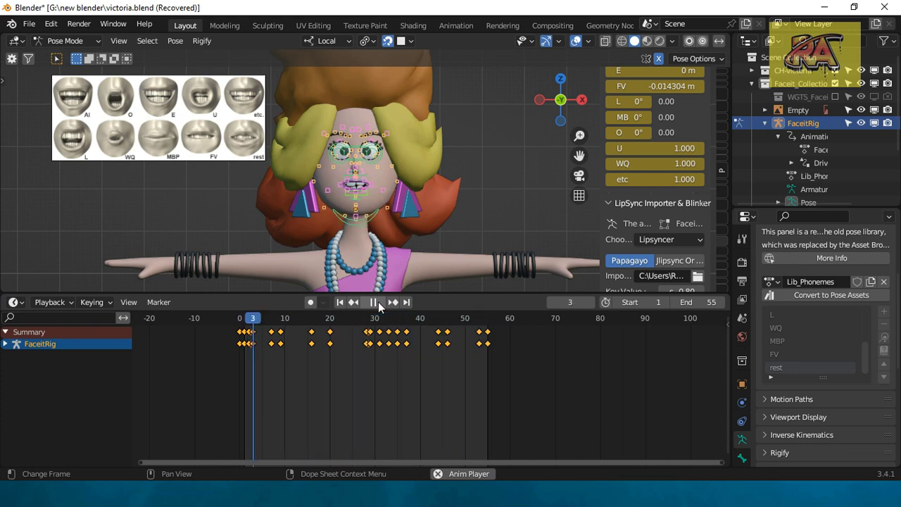
pyautogui.click(378, 302)
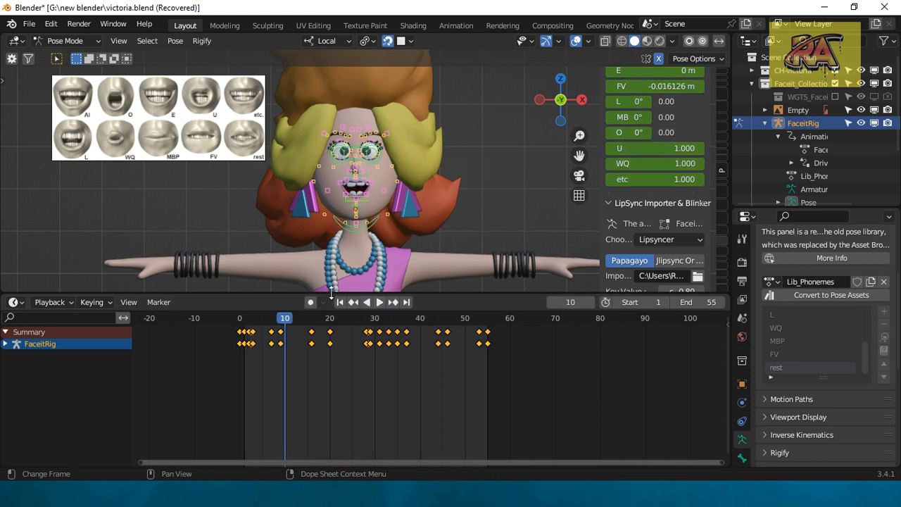
pyautogui.click(29, 26)
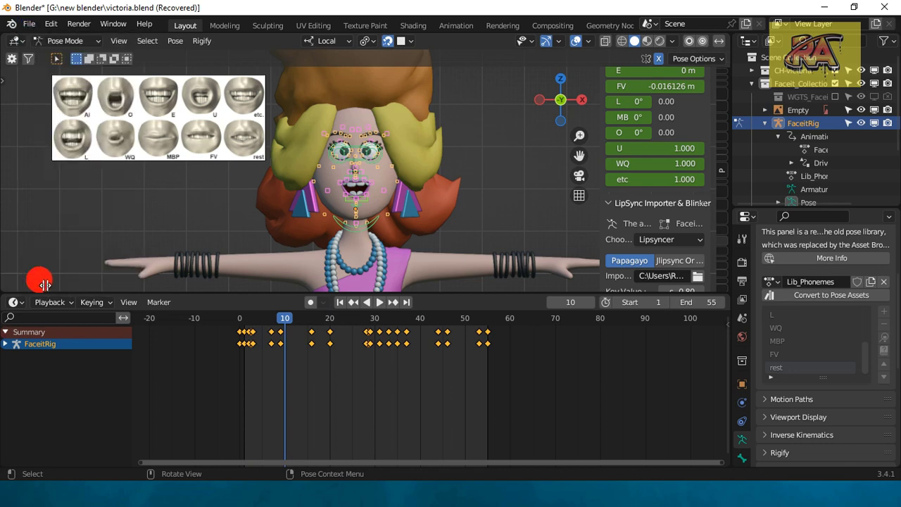
pyautogui.moveTo(45, 285); pyautogui.dragTo(215, 268)
# Step: Make the left area a widened Video Sequencer and set the start frame to 0
pyautogui.click(22, 40)
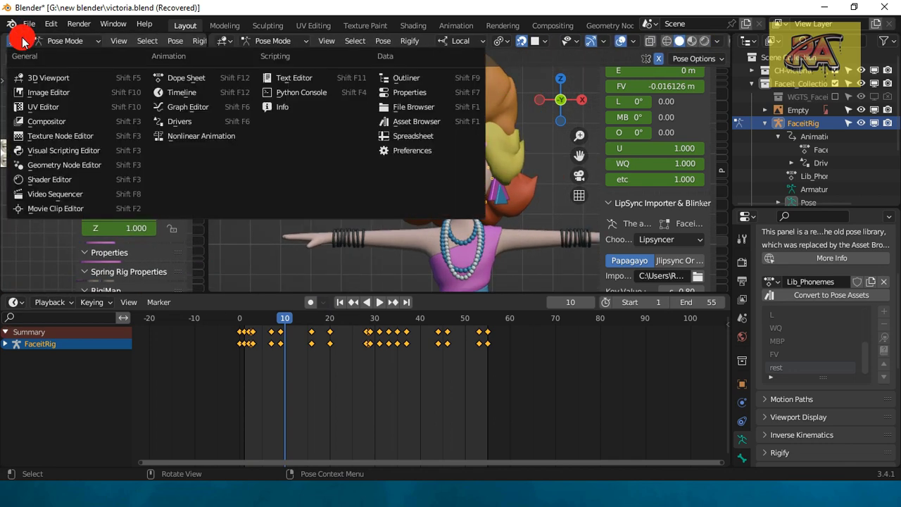
pyautogui.click(47, 195)
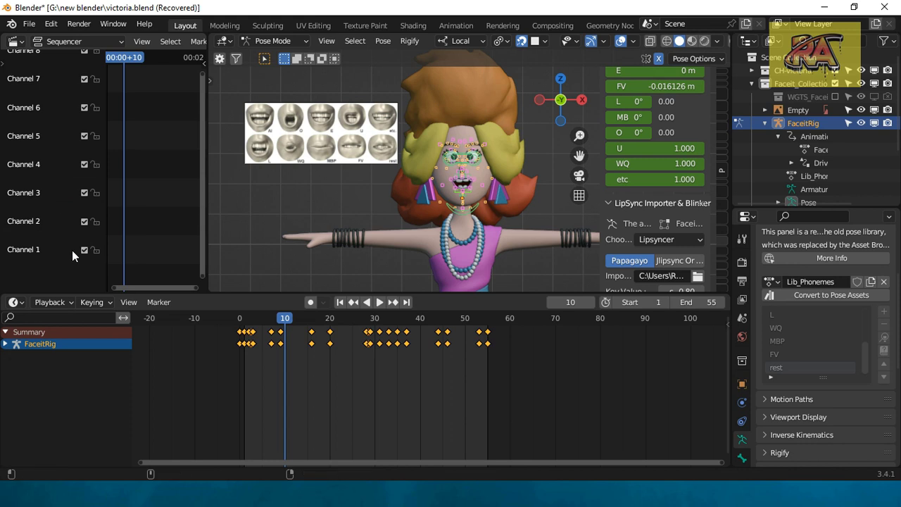
pyautogui.moveTo(206, 280); pyautogui.dragTo(286, 282)
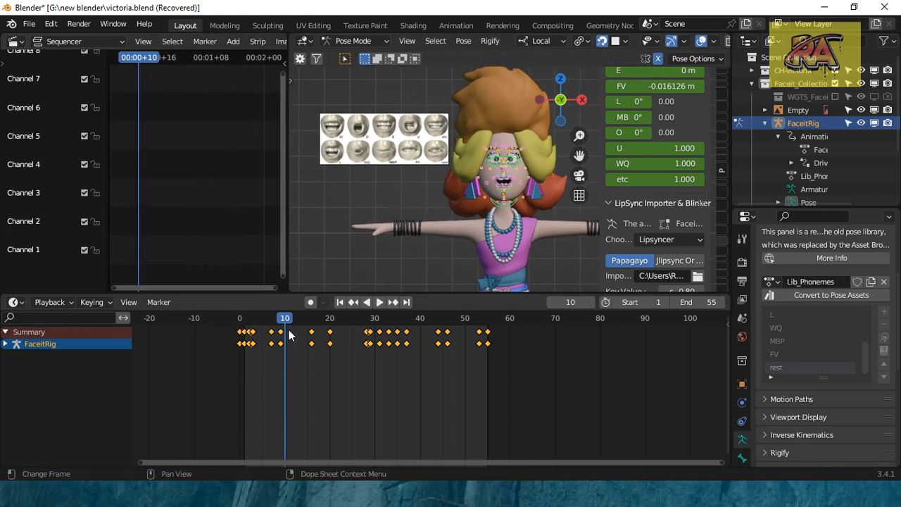
pyautogui.moveTo(274, 325); pyautogui.dragTo(230, 339)
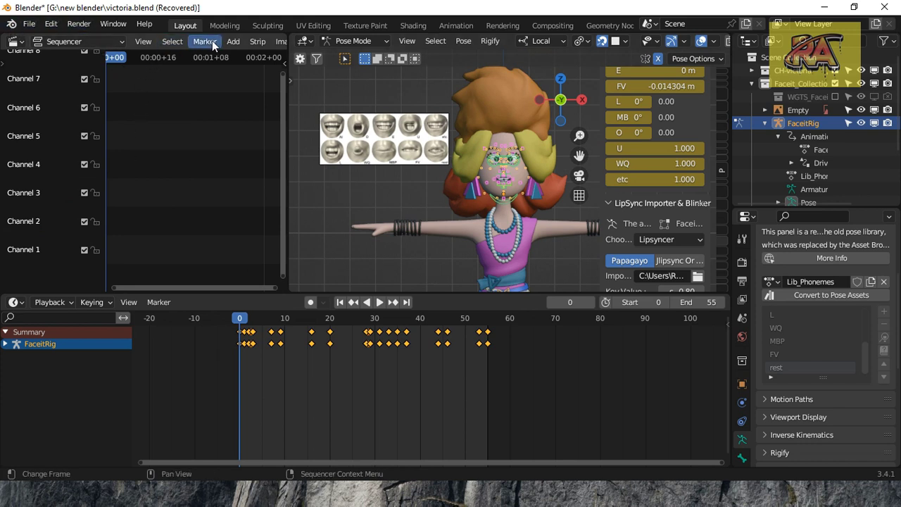
# Step: Add voicebooking-speech.wav from Downloads as a sound strip on channel 1 at frame 0
pyautogui.click(230, 42)
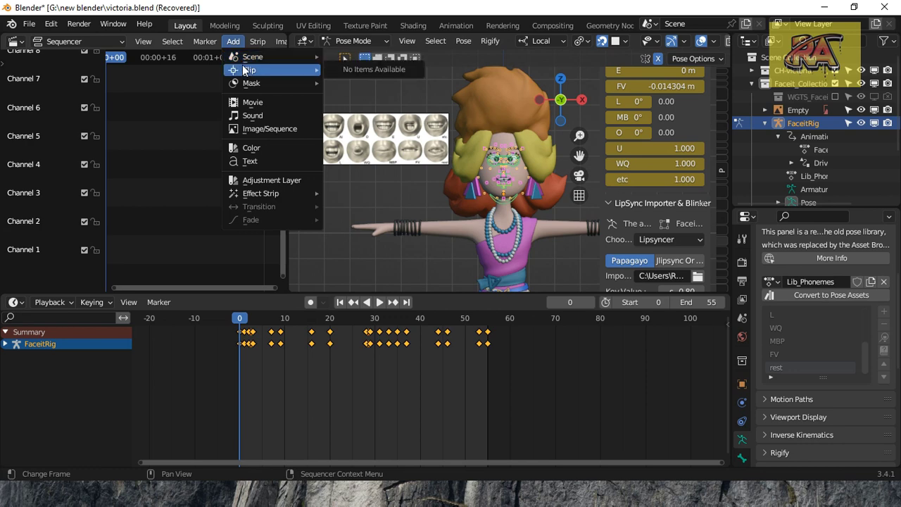
pyautogui.click(259, 115)
pyautogui.click(140, 230)
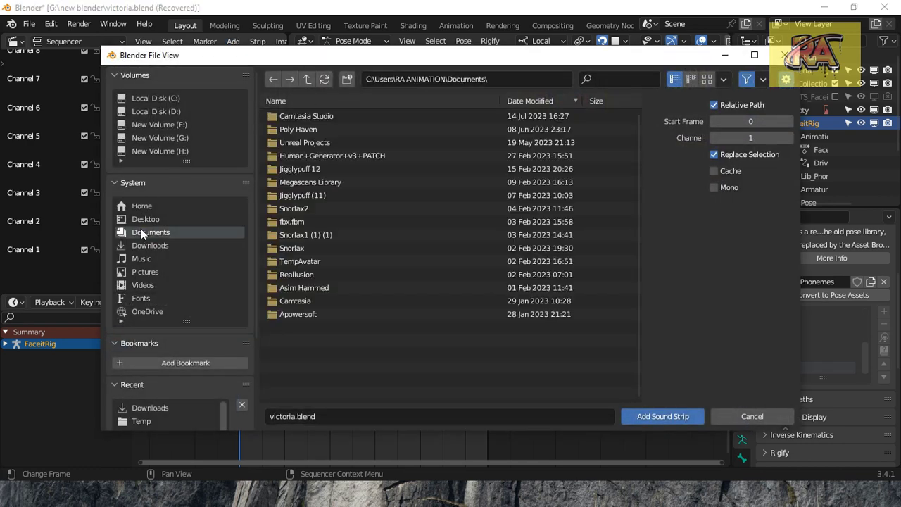
pyautogui.click(143, 246)
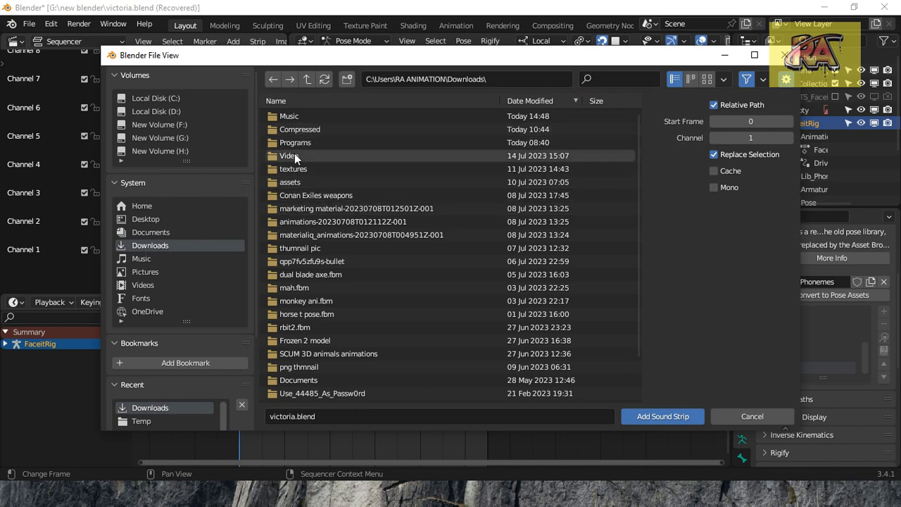
pyautogui.scroll(-2, 307, 183)
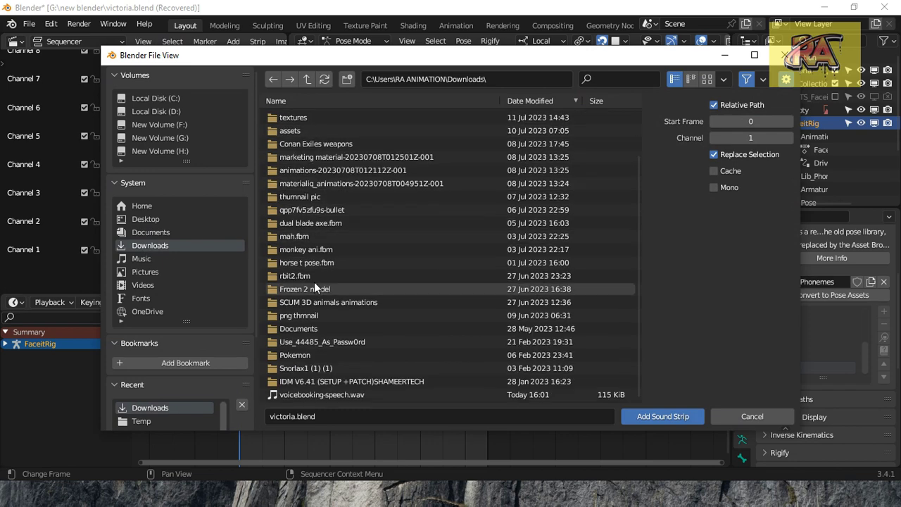
pyautogui.click(321, 395)
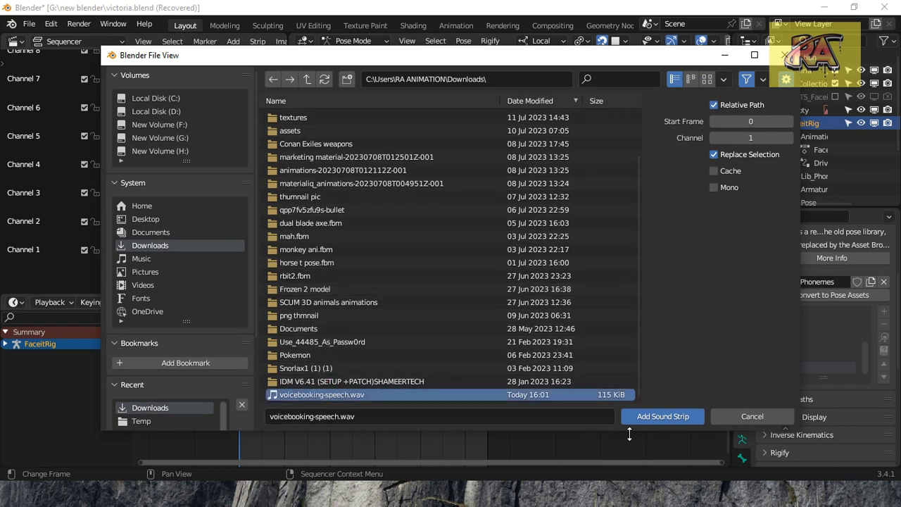
pyautogui.click(652, 421)
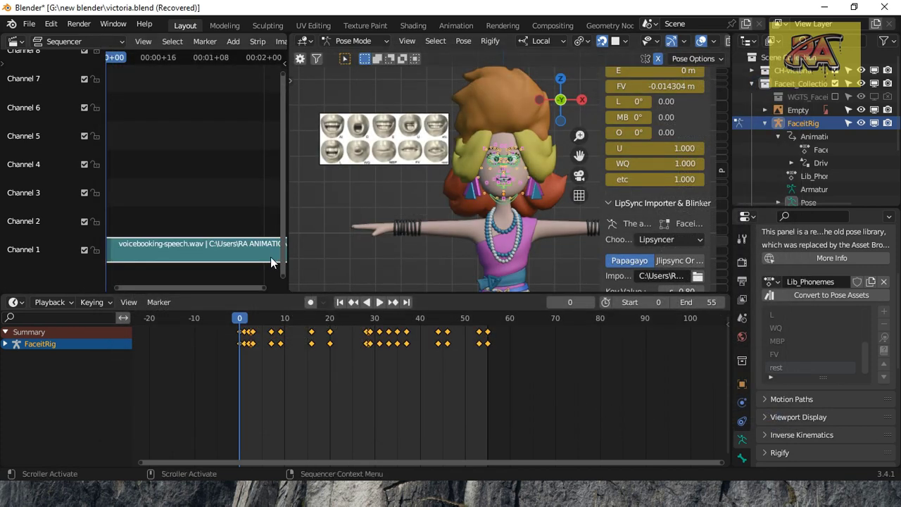
# Step: Widen the sequencer, play the voice strip with the keys to frame 52, then enlarge the 3D view
pyautogui.moveTo(287, 258); pyautogui.dragTo(487, 258)
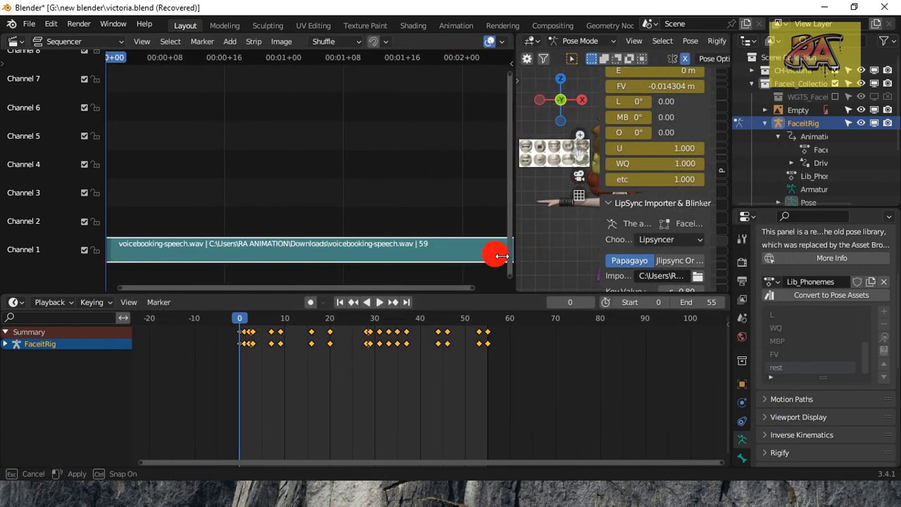
pyautogui.click(378, 302)
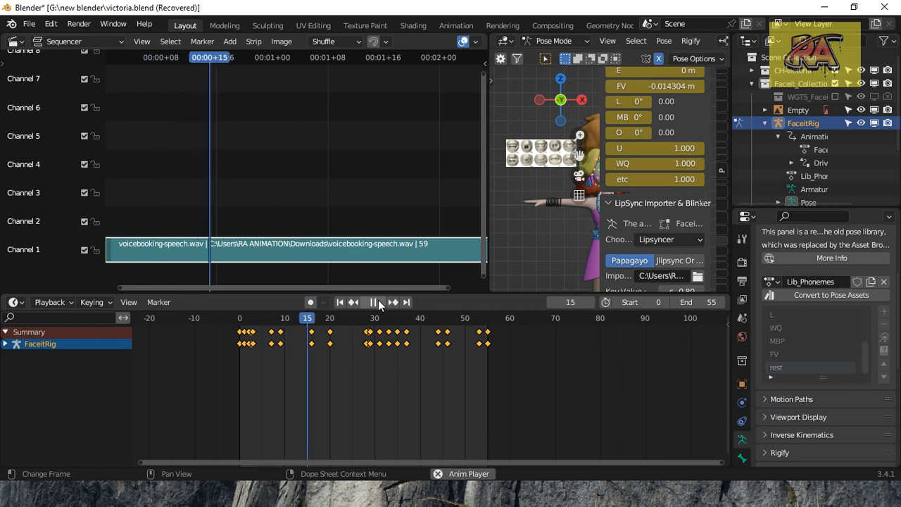
pyautogui.click(377, 301)
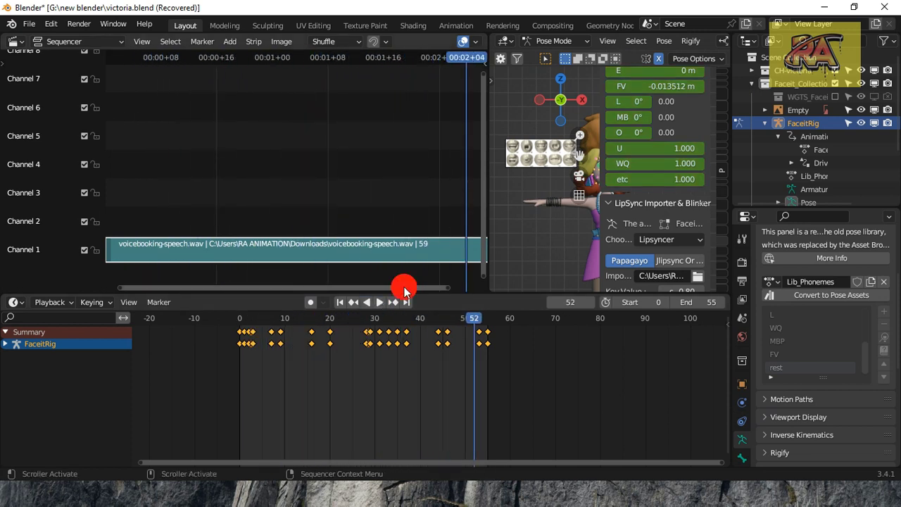
pyautogui.moveTo(405, 289); pyautogui.dragTo(496, 282)
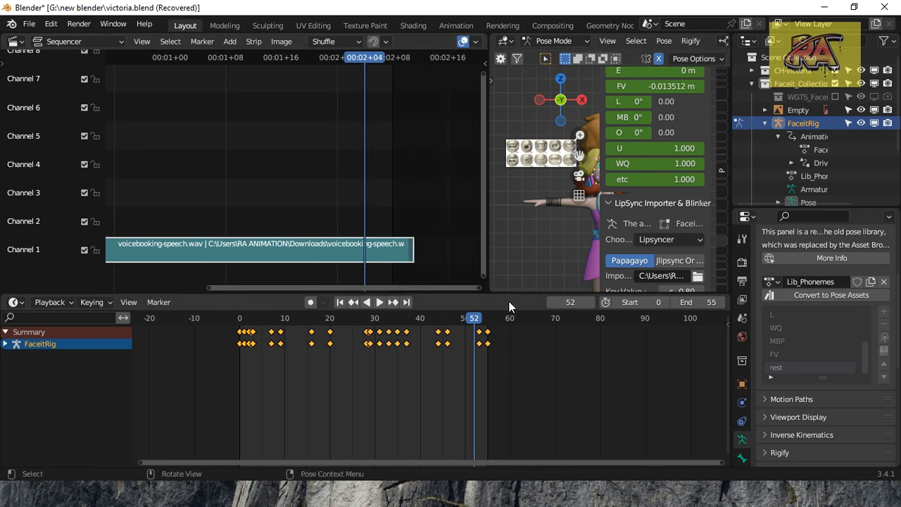
pyautogui.moveTo(490, 279); pyautogui.dragTo(167, 261)
pyautogui.moveTo(225, 293); pyautogui.dragTo(209, 350)
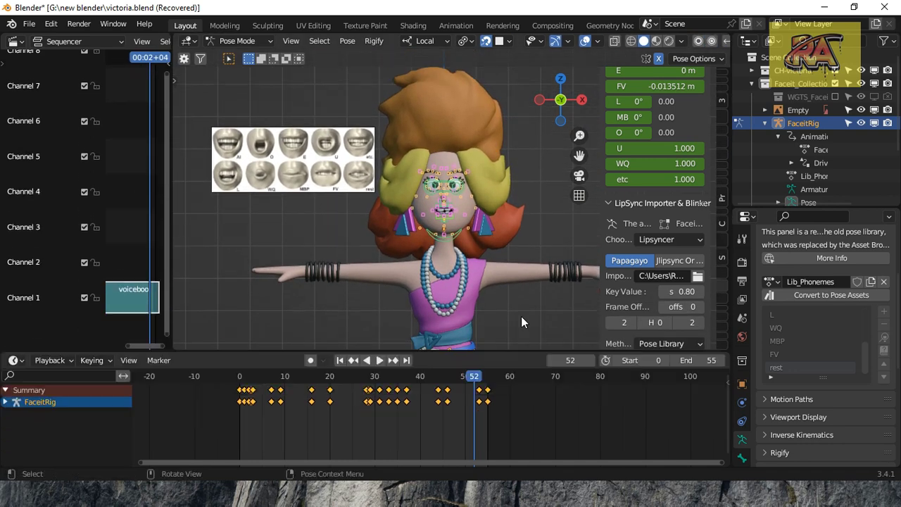
# Step: Start lip-sync playback and give the 3D viewport more room
pyautogui.click(379, 361)
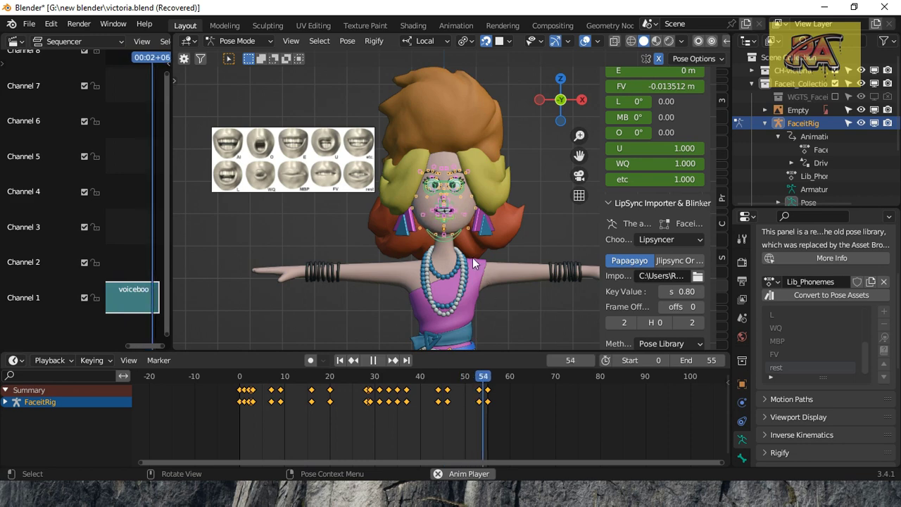
pyautogui.scroll(2, 474, 263)
pyautogui.scroll(2, 473, 264)
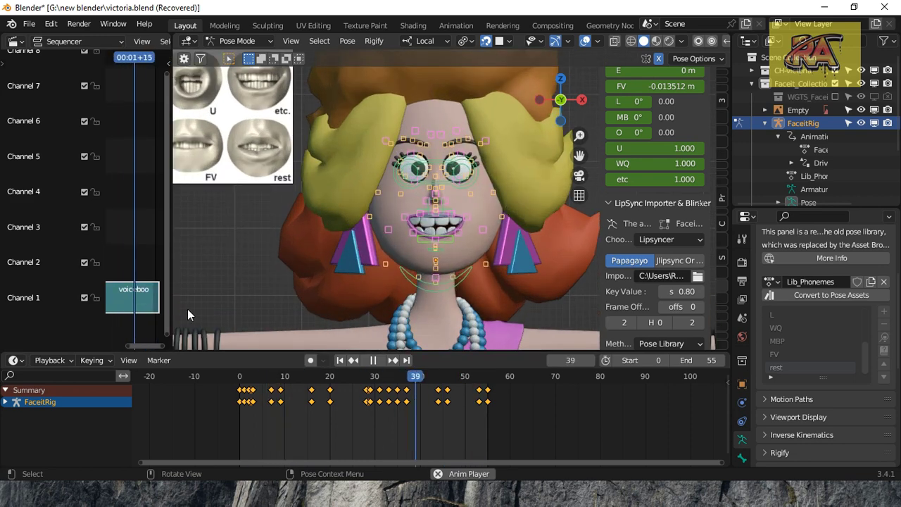
pyautogui.click(131, 296)
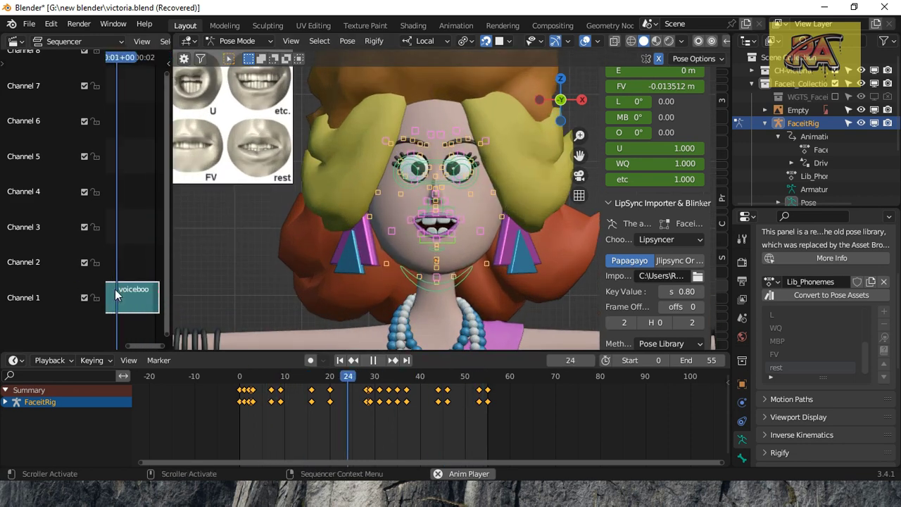
pyautogui.moveTo(169, 283); pyautogui.dragTo(74, 275)
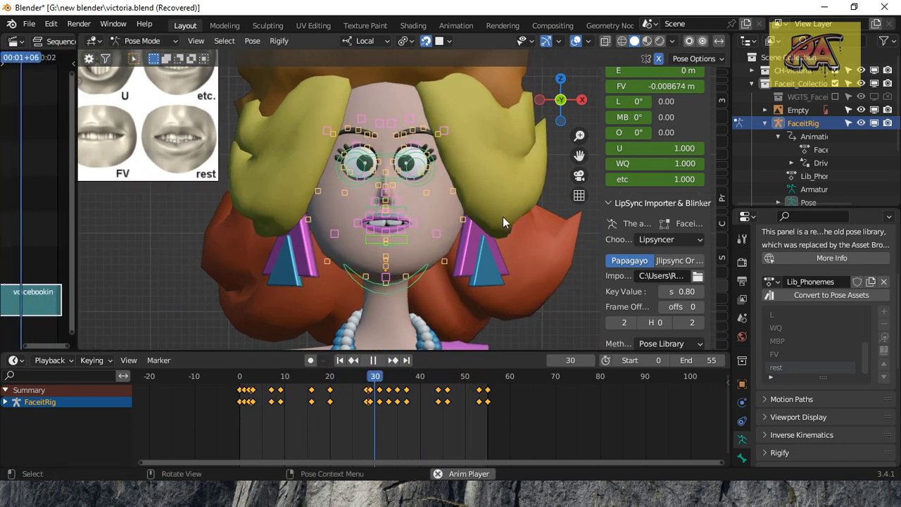
pyautogui.scroll(-2, 503, 216)
pyautogui.scroll(-1, 509, 219)
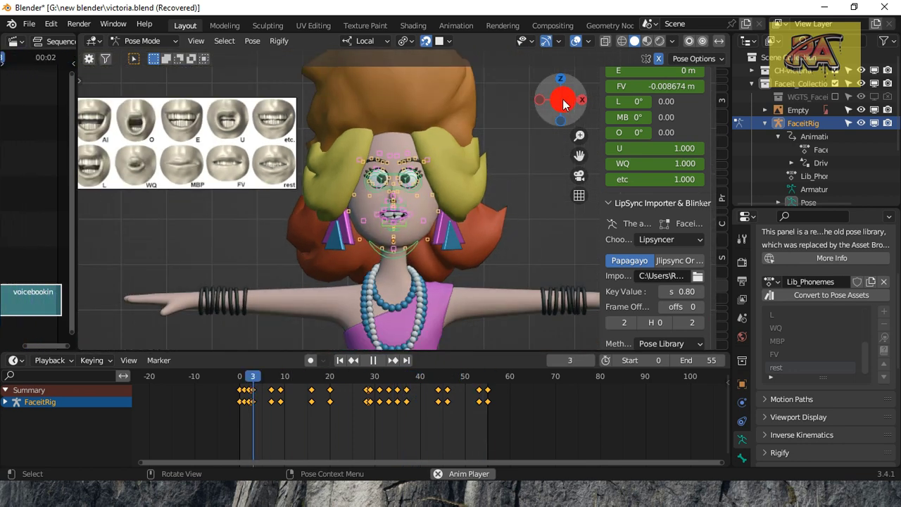
# Step: Snap to a front view of the face and turn off overlays to hide bones and reference image
pyautogui.moveTo(563, 104); pyautogui.dragTo(399, 261)
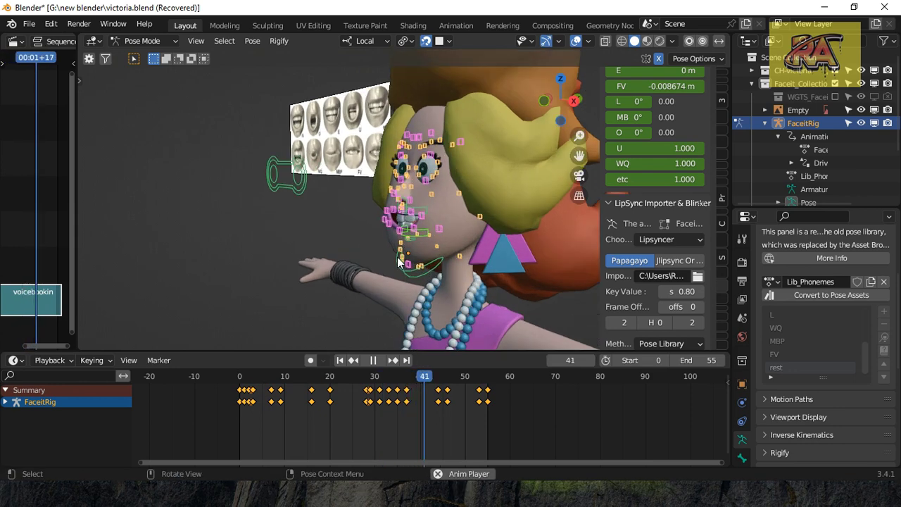
pyautogui.moveTo(399, 262); pyautogui.dragTo(482, 225, button='middle')
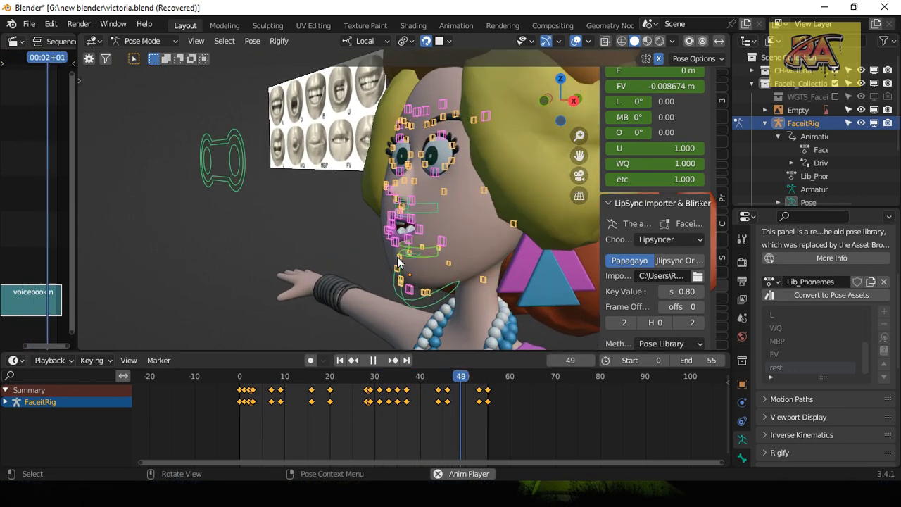
pyautogui.click(564, 120)
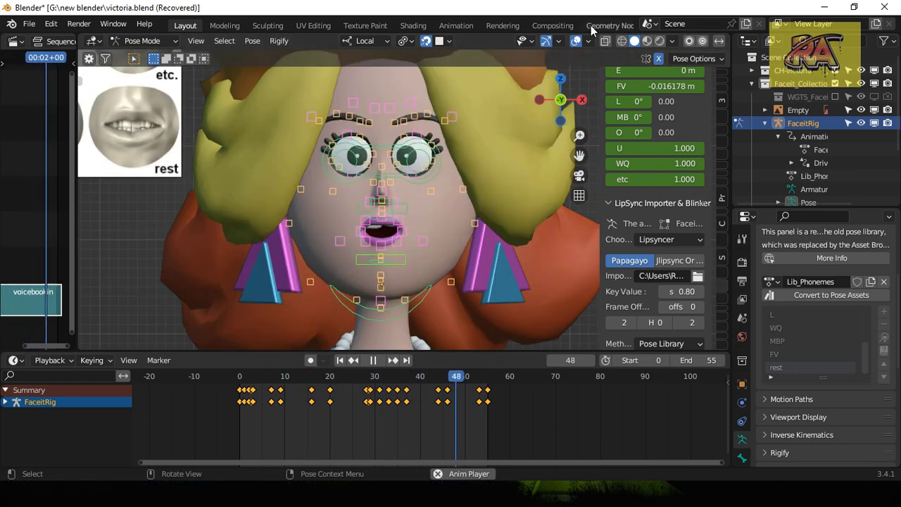
pyautogui.click(576, 40)
pyautogui.scroll(-3, 497, 213)
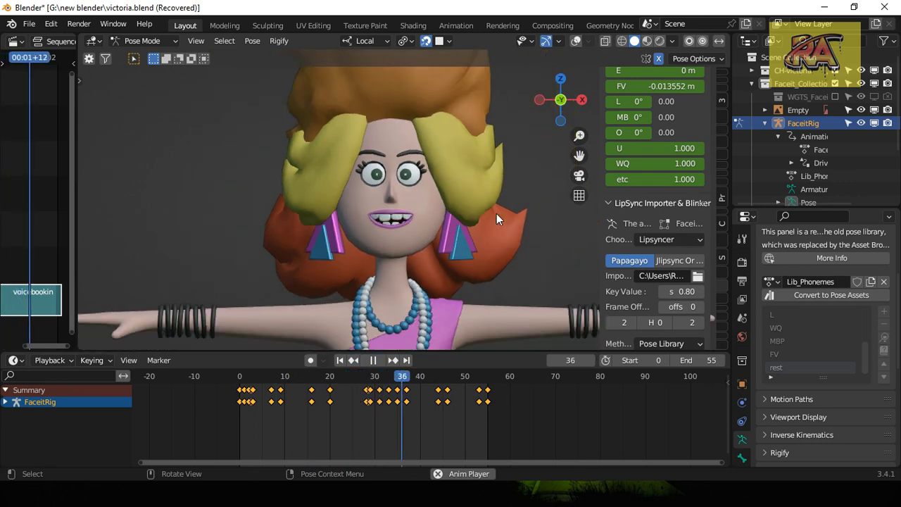
pyautogui.scroll(-1, 497, 213)
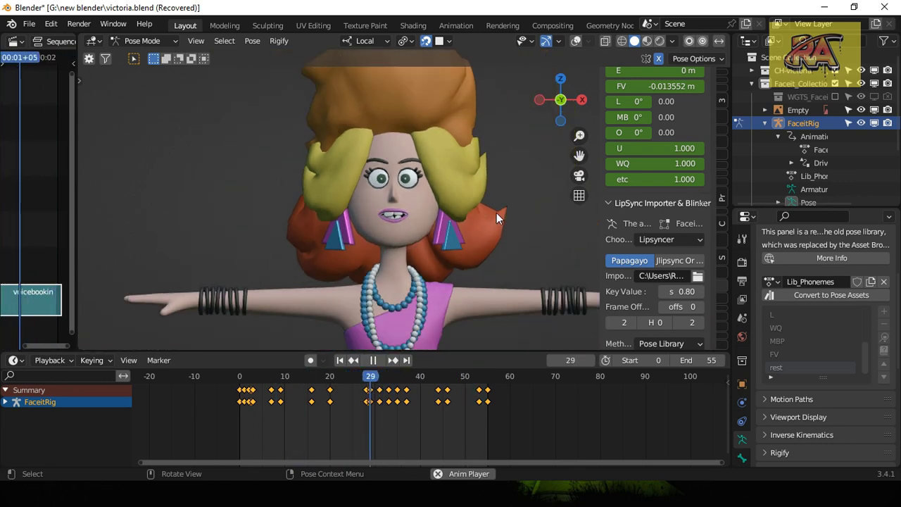